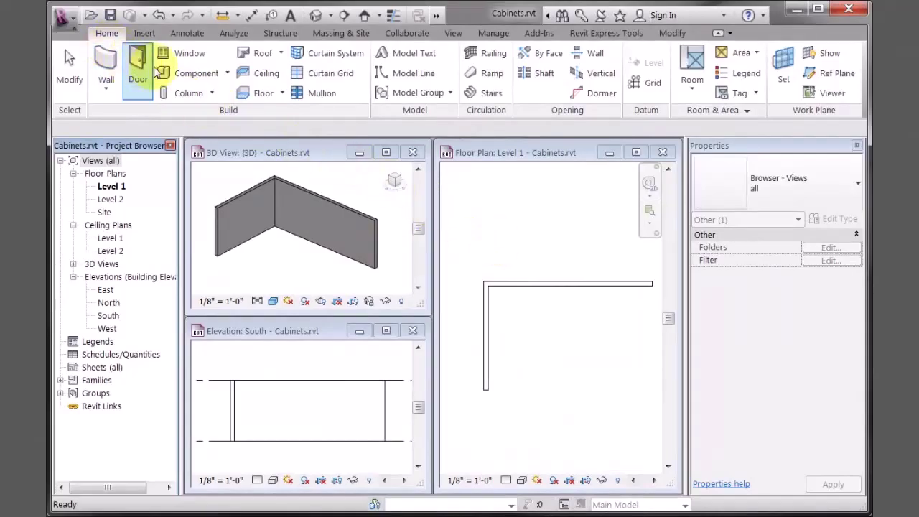
- Load the Base Cab +Counter.rfa and Base Cab +Counter - L.rfa component families from the Casework folder
left_click(173, 75)
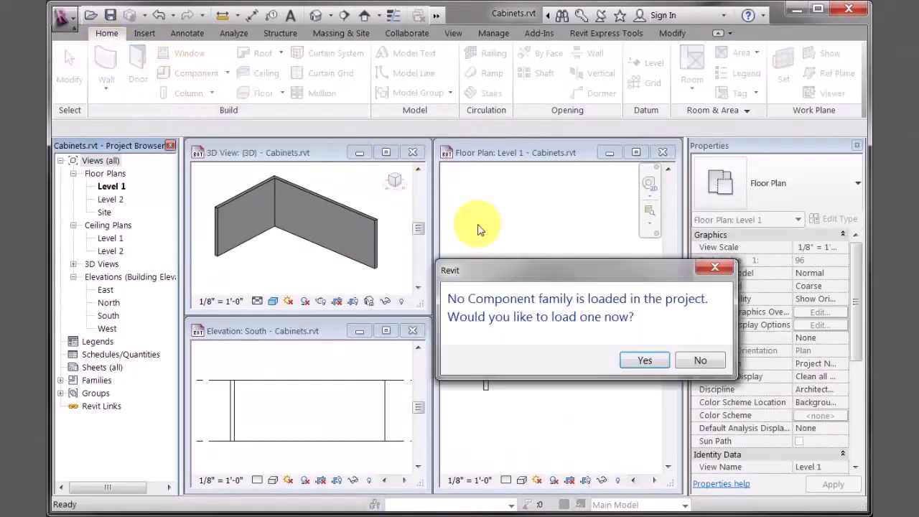
left_click(640, 361)
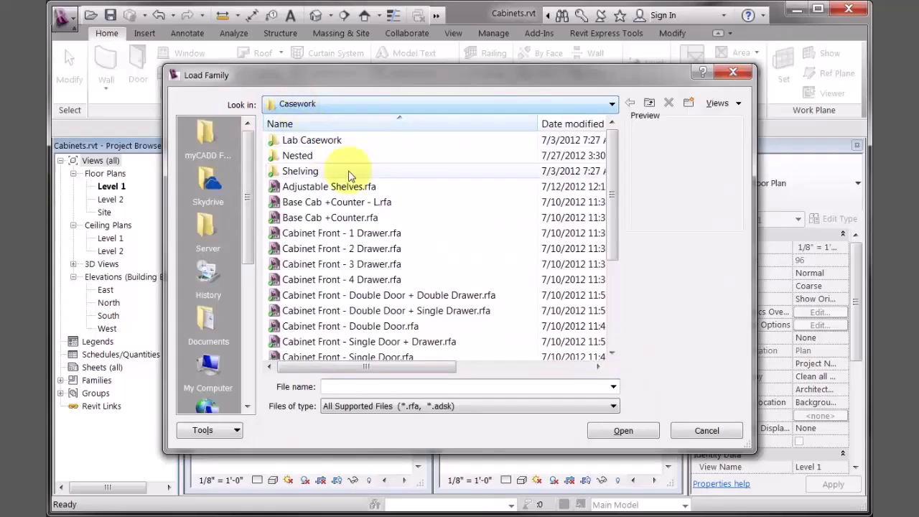
left_click(316, 218)
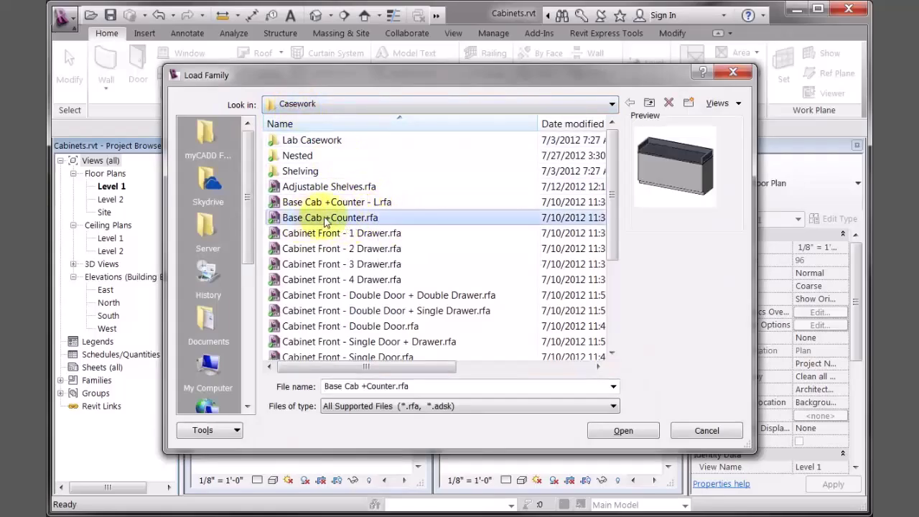
left_click(359, 204, "ctrl")
left_click(618, 430)
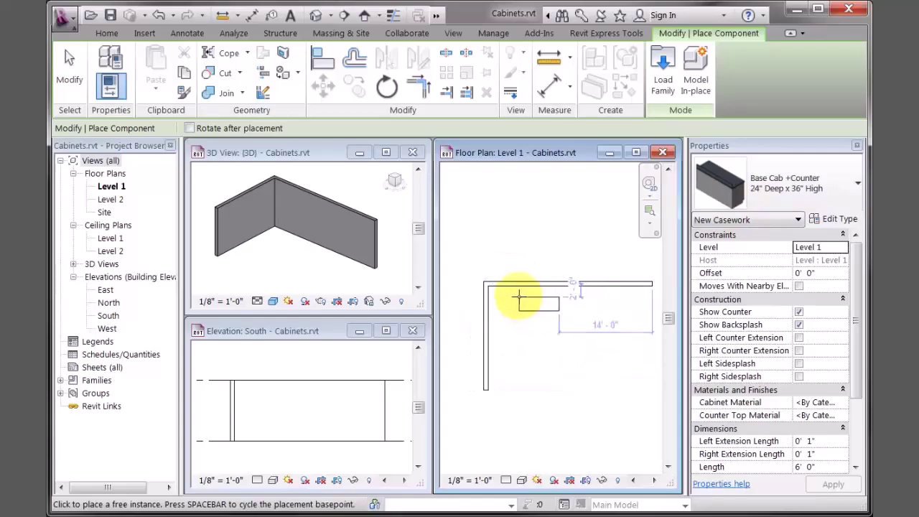
- Place a 24" Deep x 36" High Base Cab +Counter against the horizontal wall in plan, about 13' 6" from the wall's right end
left_click(522, 288)
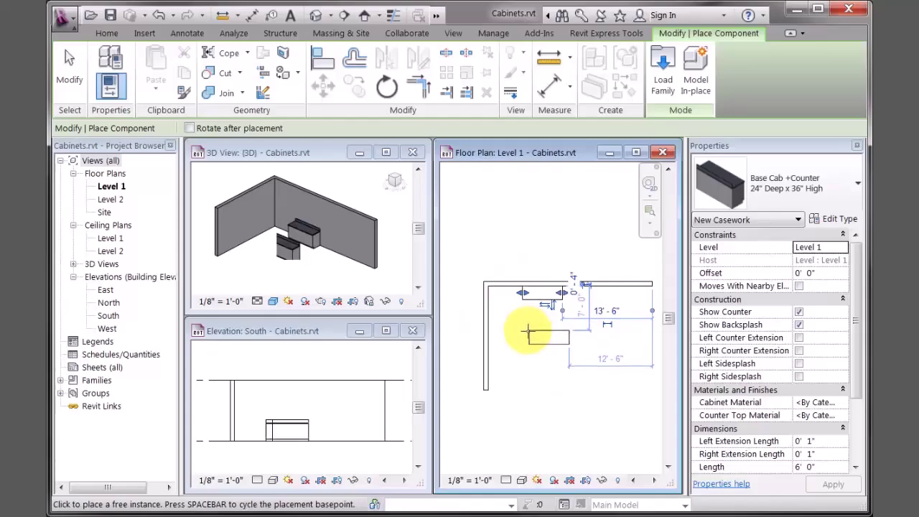
key("Escape")
scroll(304, 234, "up", 5)
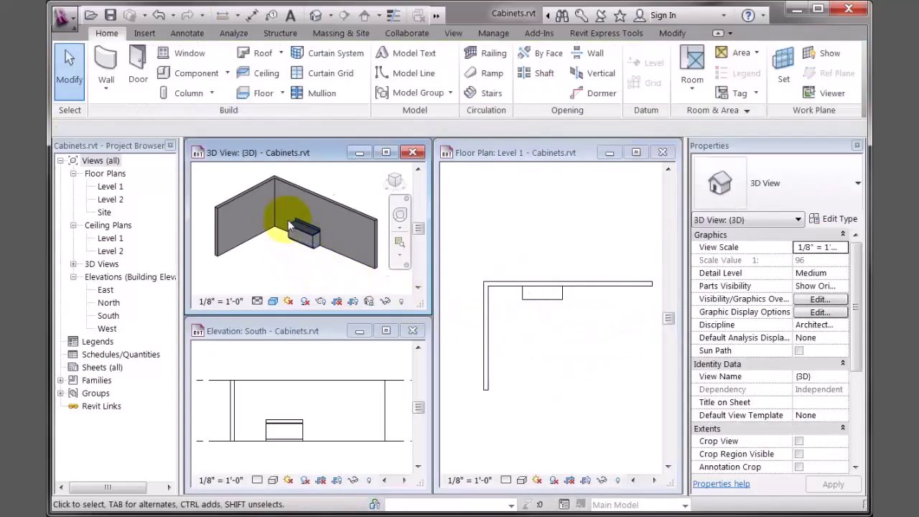
scroll(323, 427, "up", 4)
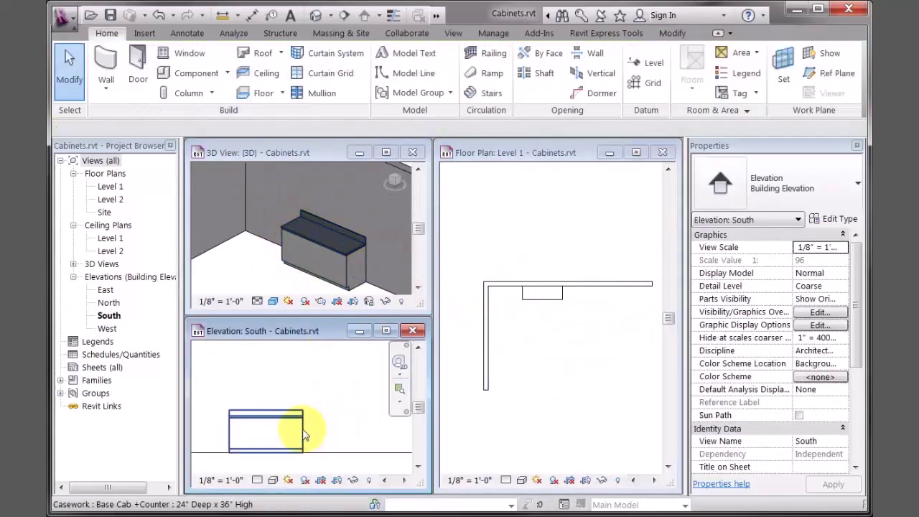
middle_click_drag(322, 426, 392, 429)
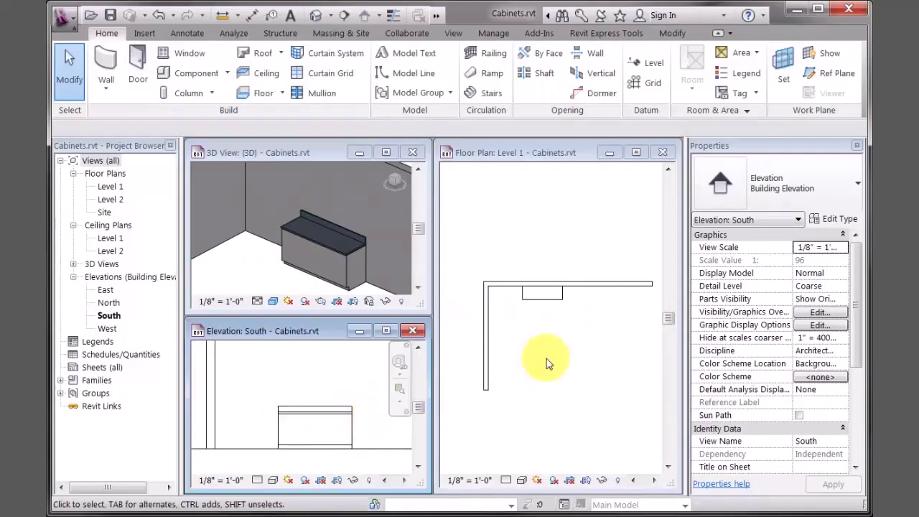
- Stretch the base cabinet's left end to the inner face of the vertical wall in plan, making the cabinet about 11' 2" long
left_click(543, 365)
left_click(559, 306)
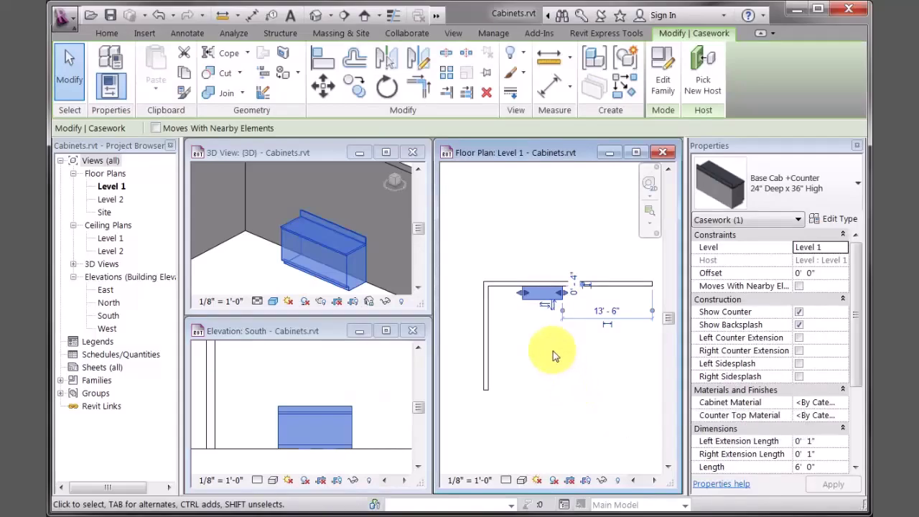
scroll(526, 324, "up", 3)
middle_click_drag(526, 324, 554, 330)
left_click_drag(550, 292, 493, 294)
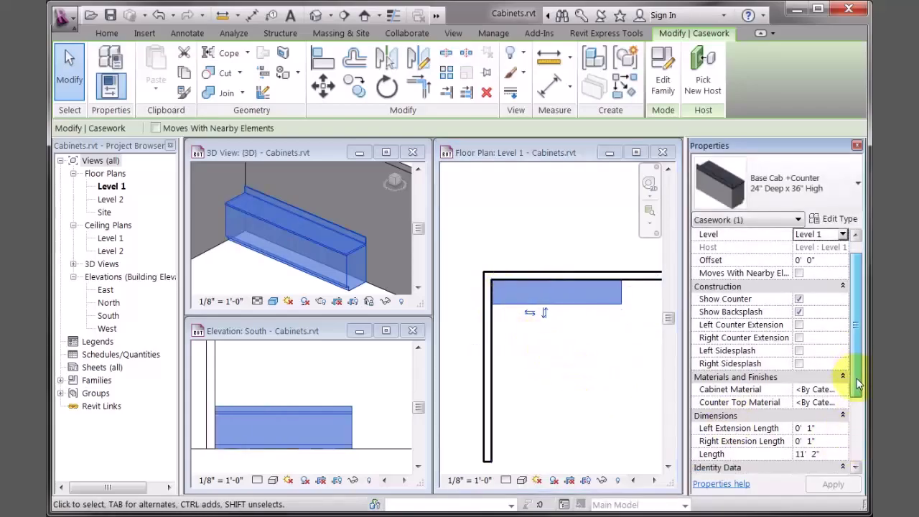
- Set the base cabinet's length to 8' 0"
scroll(818, 402, "down", 2)
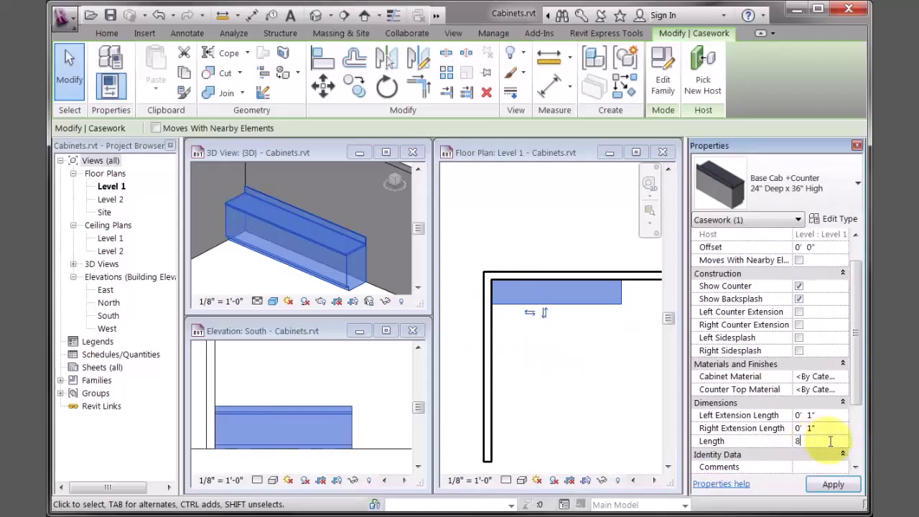
left_click(829, 441)
type("8")
key("Return")
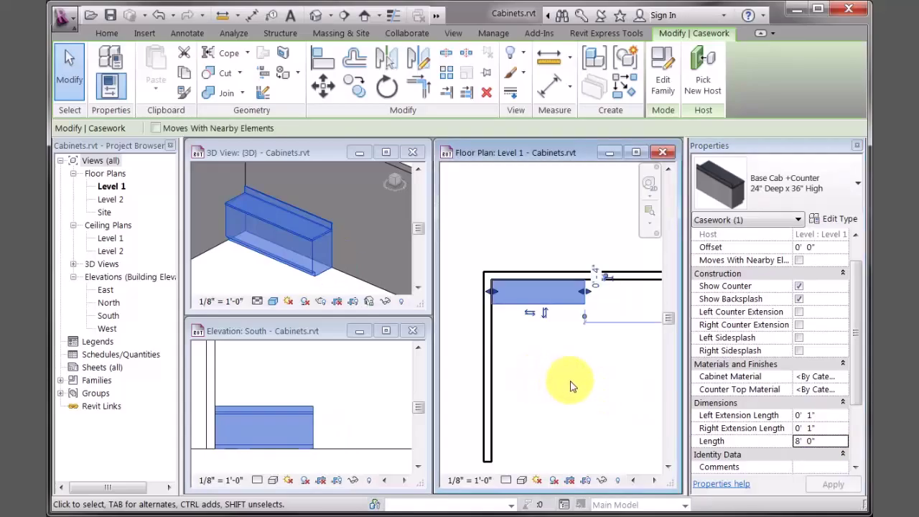
left_click(571, 380)
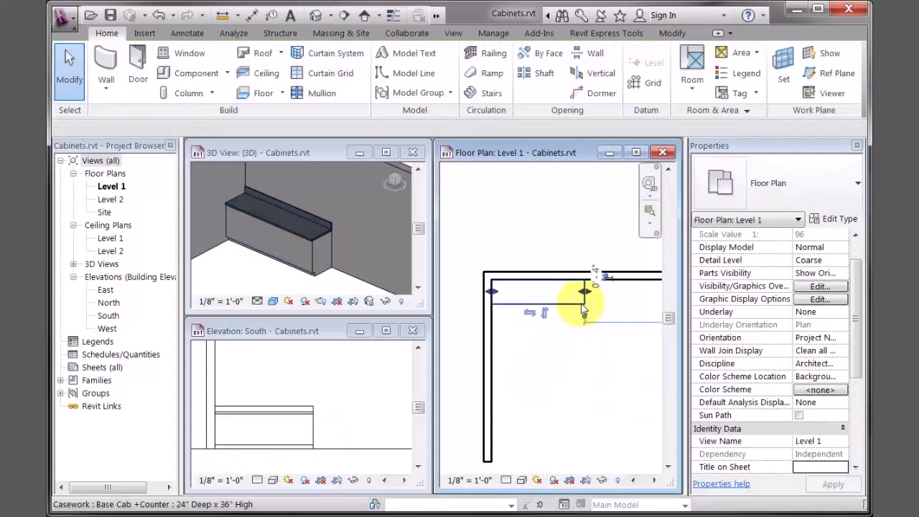
- Turn off the base cabinet's backsplash and counter
left_click(582, 310)
left_click(329, 281)
mouse_move(329, 281)
middle_mouse_down()
mouse_move(337, 287)
mouse_move(328, 275)
middle_mouse_up()
left_click(264, 291)
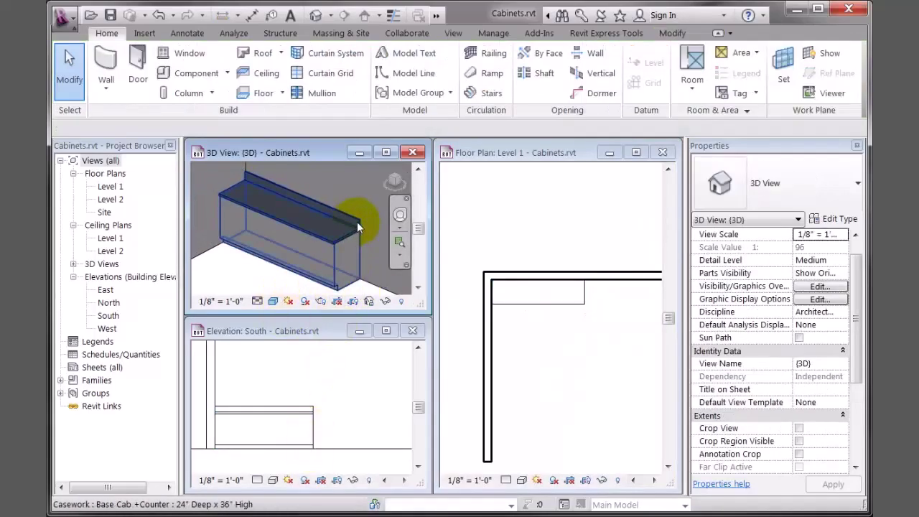
left_click(561, 310)
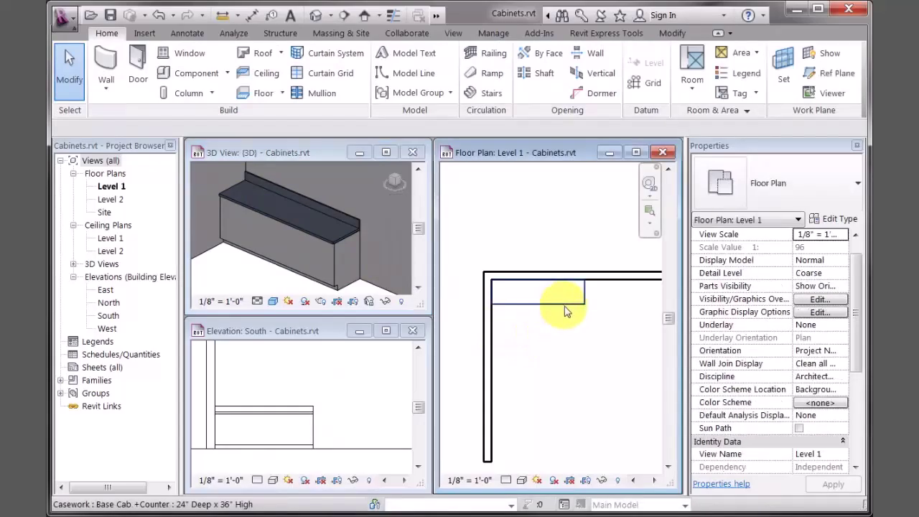
left_click(566, 310)
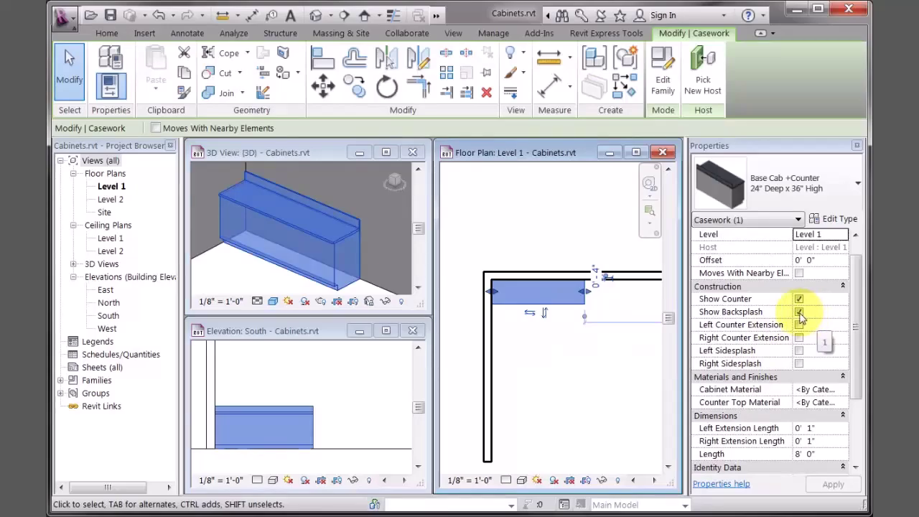
left_click(799, 313)
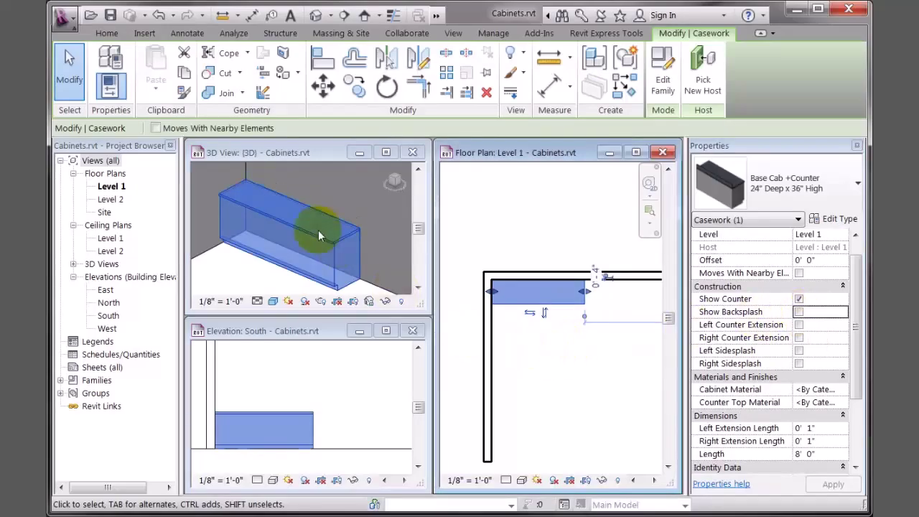
left_click(799, 299)
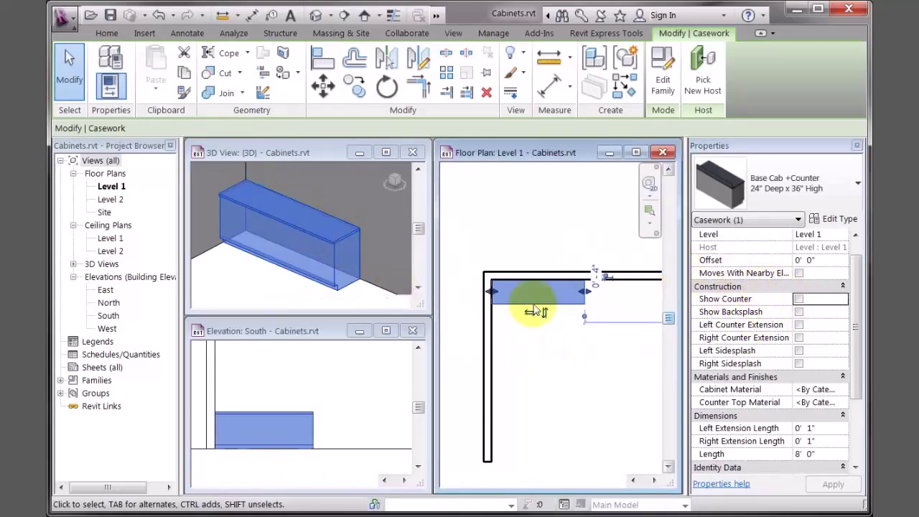
left_click(542, 353)
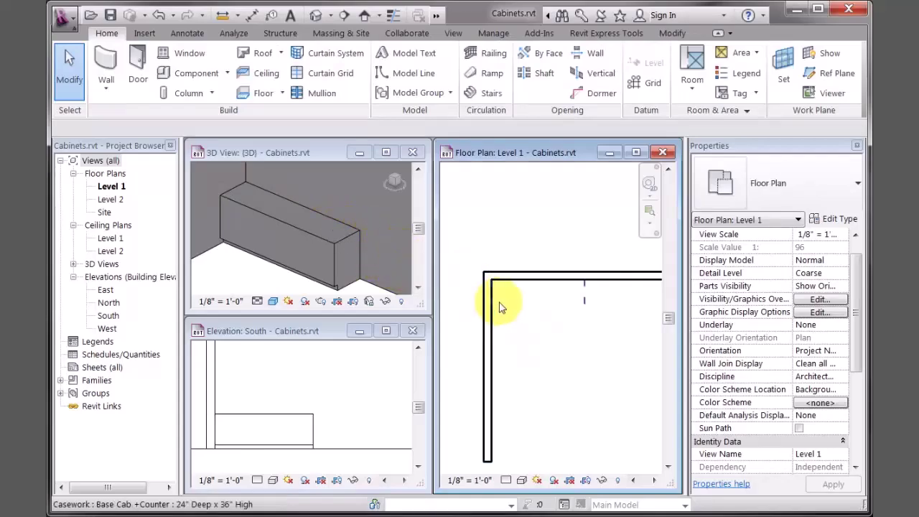
- Turn the base cabinet's counter and backsplash back on
left_click(351, 242)
left_click(349, 242)
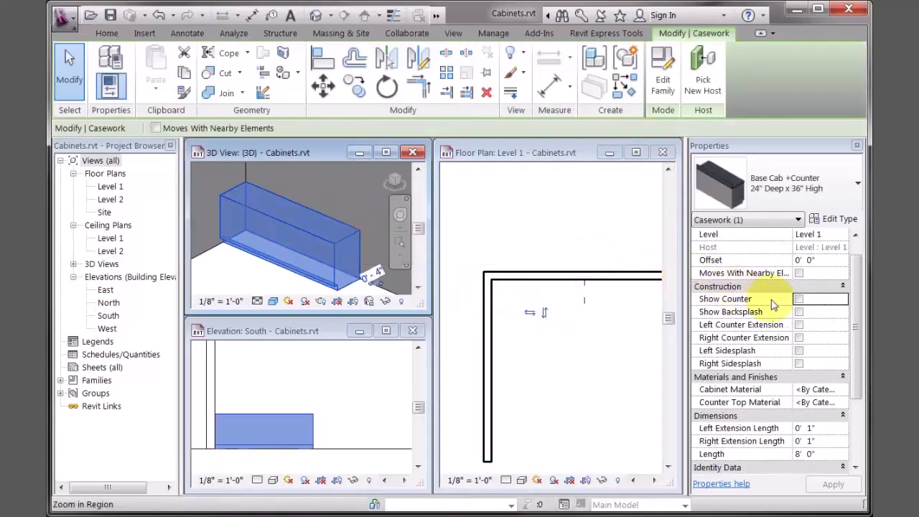
left_click(797, 300)
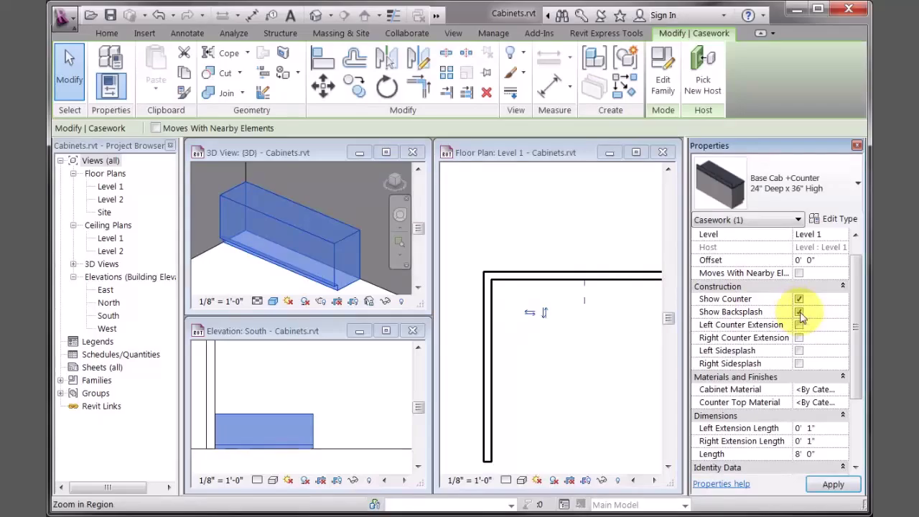
- Enable the right counter extension and the left sidesplash on the base cabinet
scroll(318, 400, "up", 3)
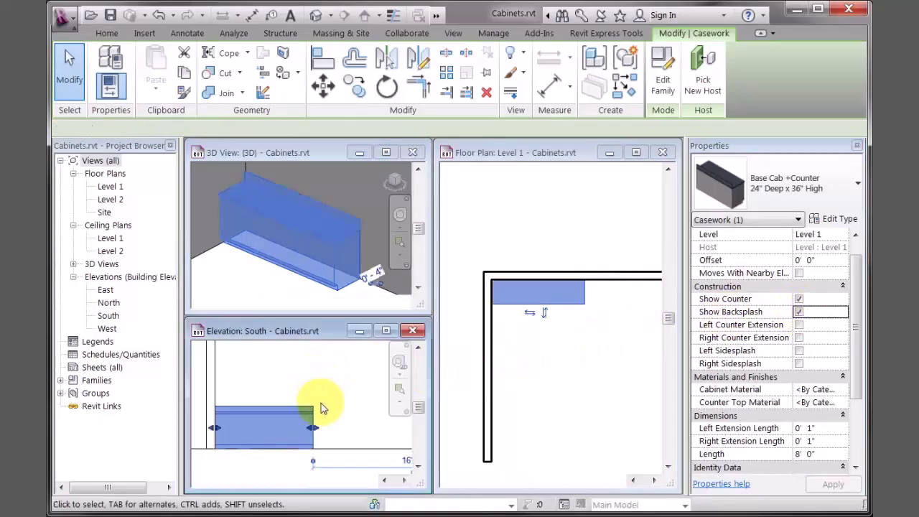
scroll(345, 409, "up", 2)
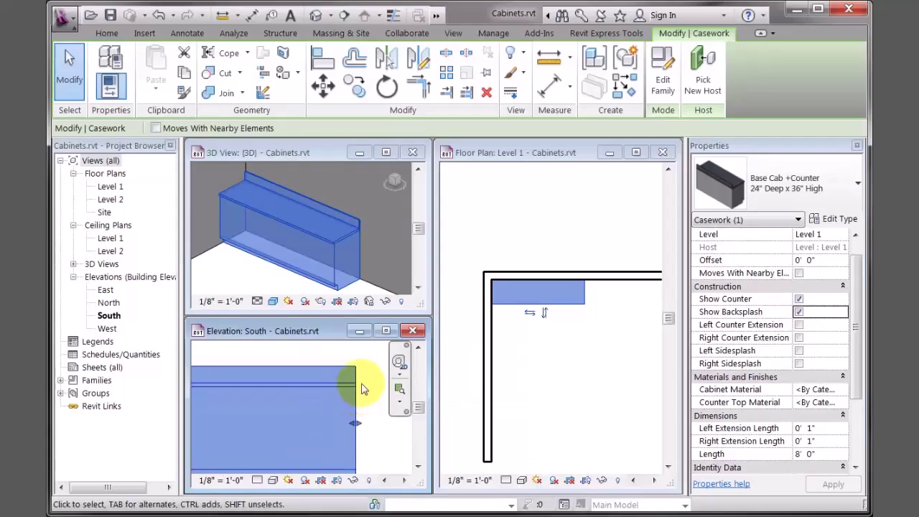
left_click(798, 338)
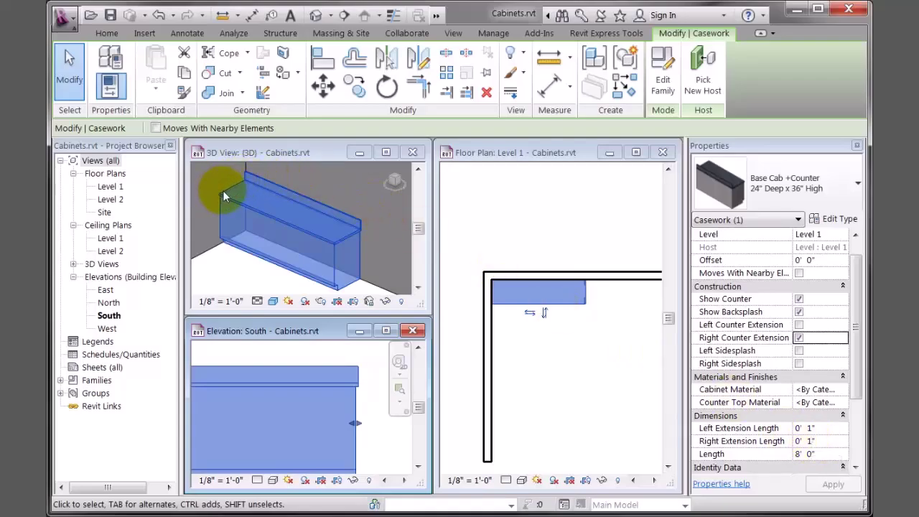
left_click(799, 351)
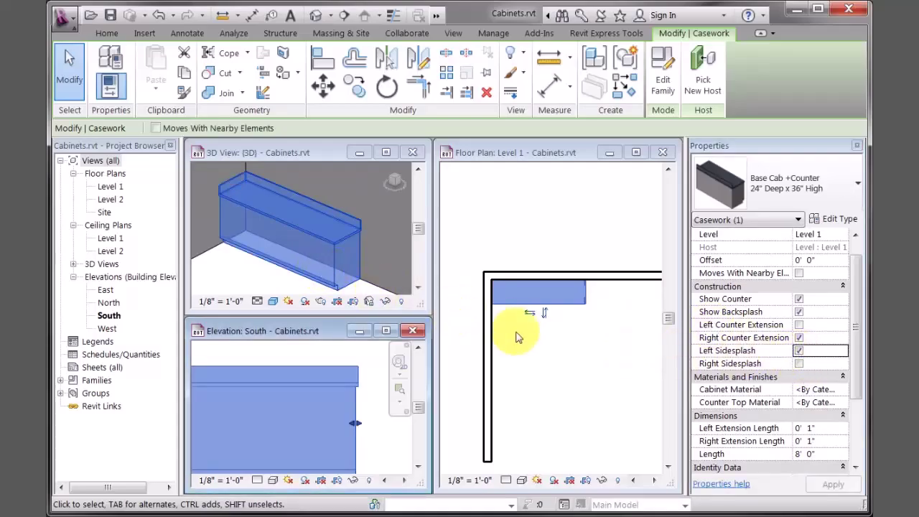
left_click(564, 353)
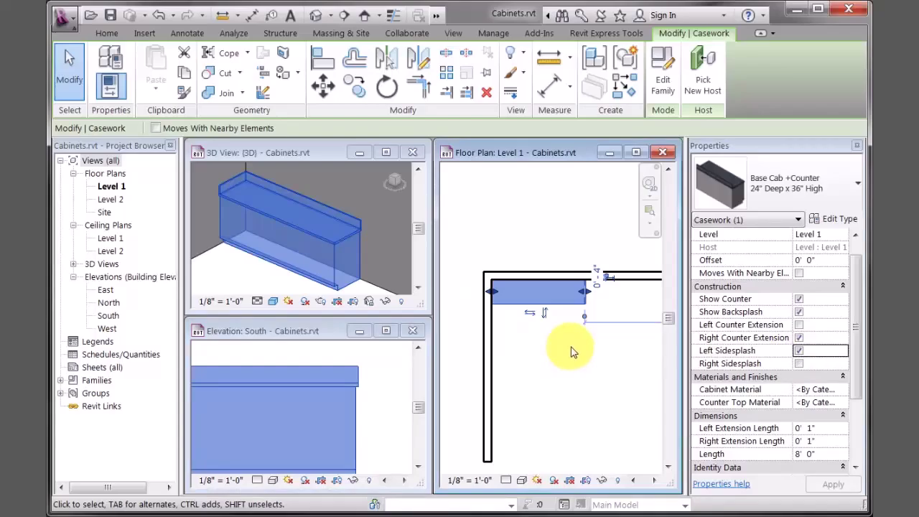
left_click(571, 352)
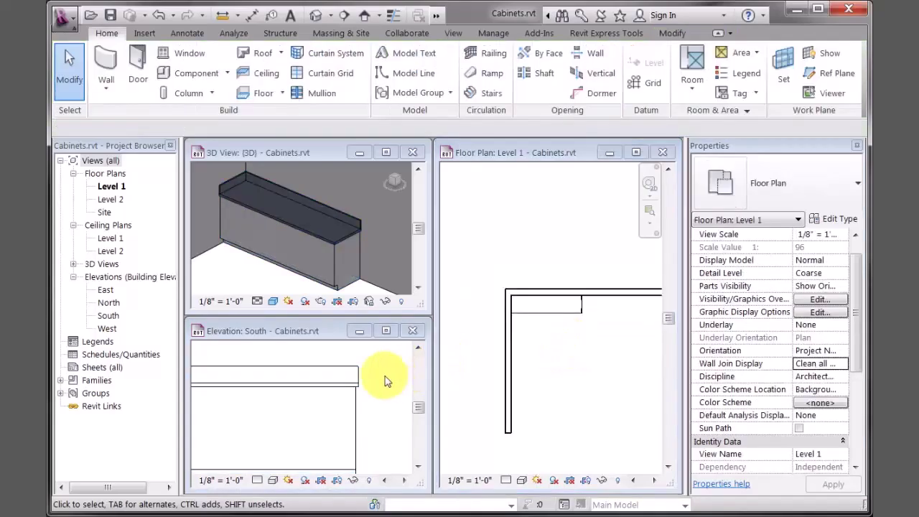
- Change the straight base cabinet's type to Base Cab +Counter - L, 24" Deep x 36" High
left_click(385, 381)
scroll(388, 377, "down", 2)
left_click(578, 337)
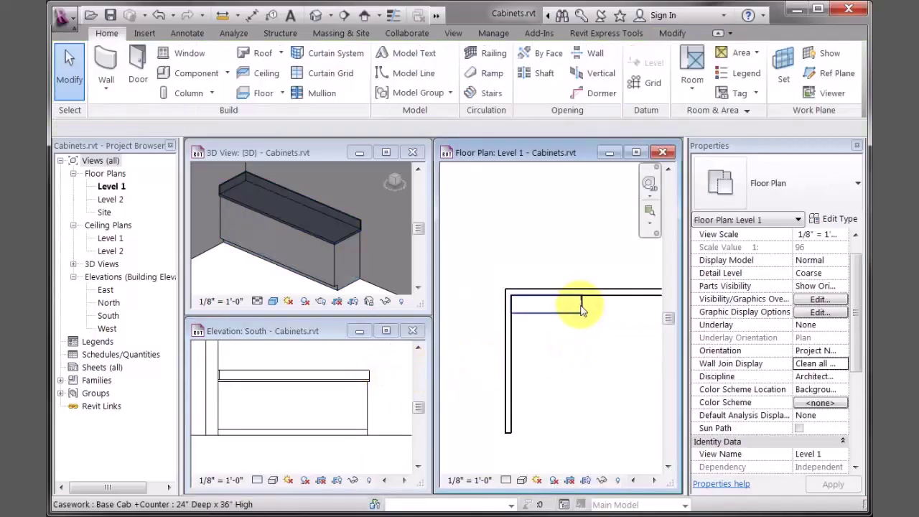
left_click(581, 307)
left_click(795, 206)
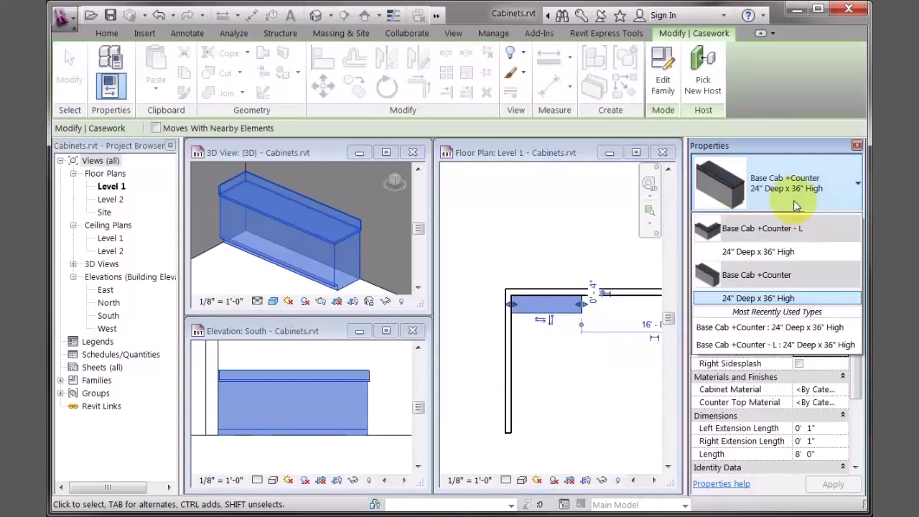
left_click(758, 253)
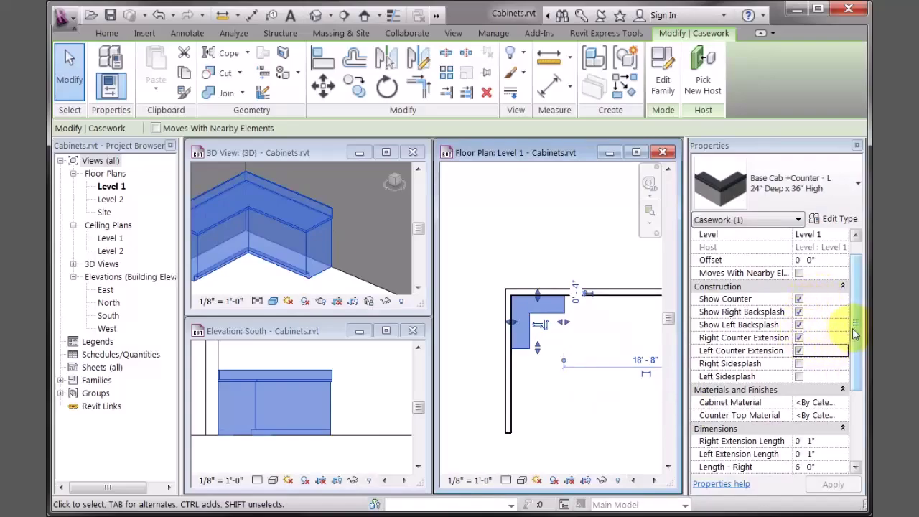
- Set the L-shaped cabinet's Length - Left to 4' 0" and check its fit in the wall corner
left_click_drag(854, 332, 857, 359)
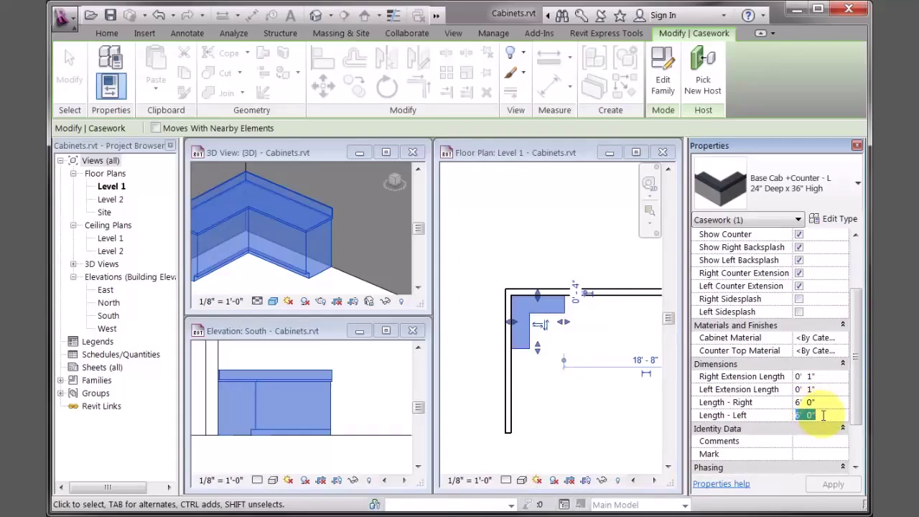
type("4")
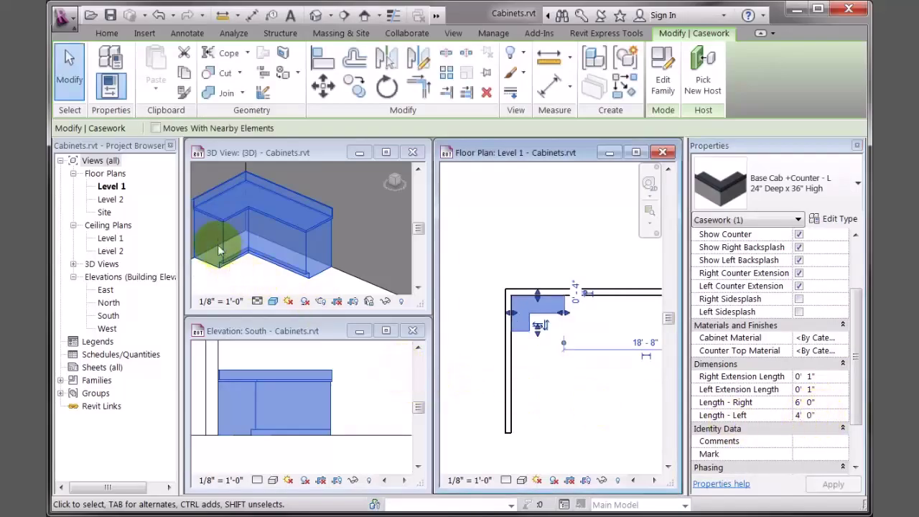
left_click(272, 283)
middle_click_drag(282, 287, 300, 295)
left_click(547, 329)
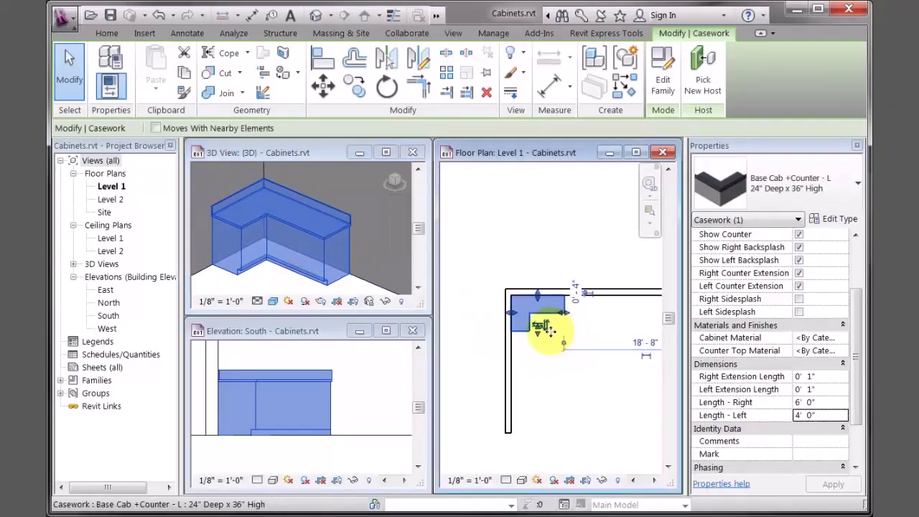
left_click(562, 356)
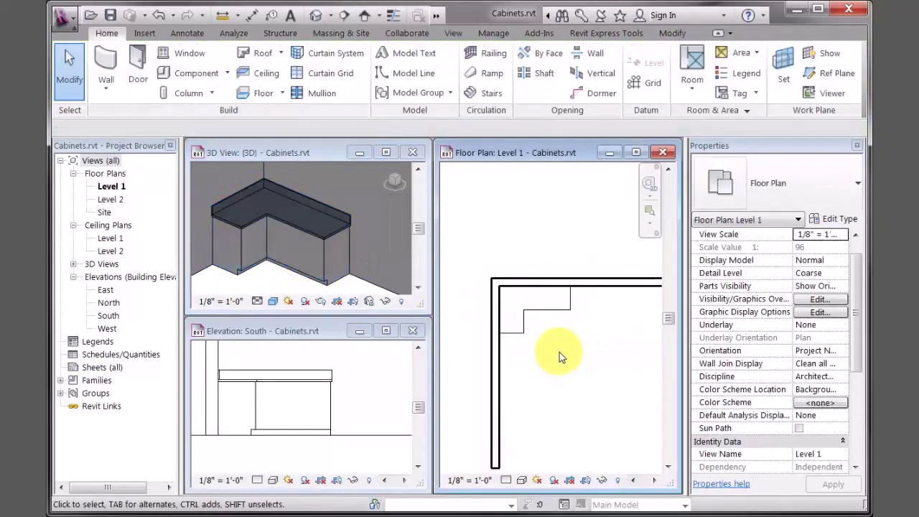
left_click(378, 254)
scroll(359, 228, "down", 5)
scroll(353, 230, "up", 3)
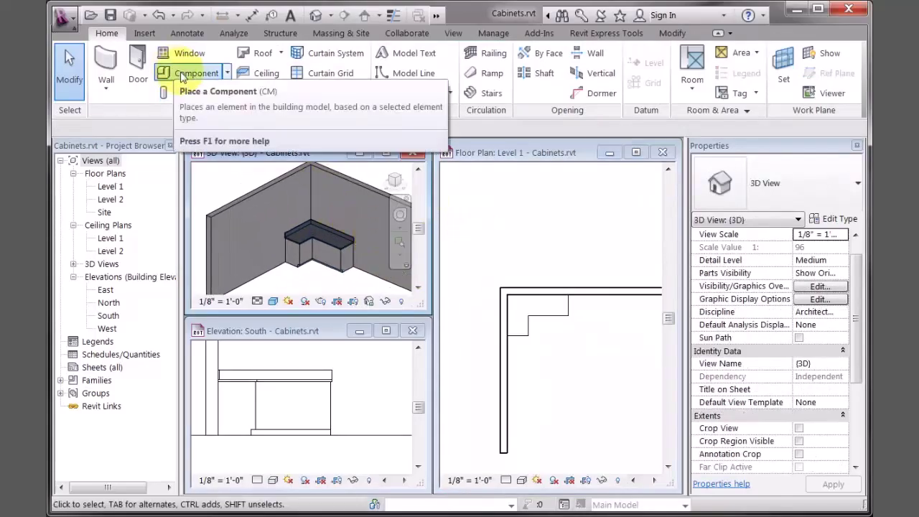
- Load the Upper Cab.rfa and Upper Cab - L.rfa families from the Casework folder for component placement
left_click(182, 77)
left_click(664, 74)
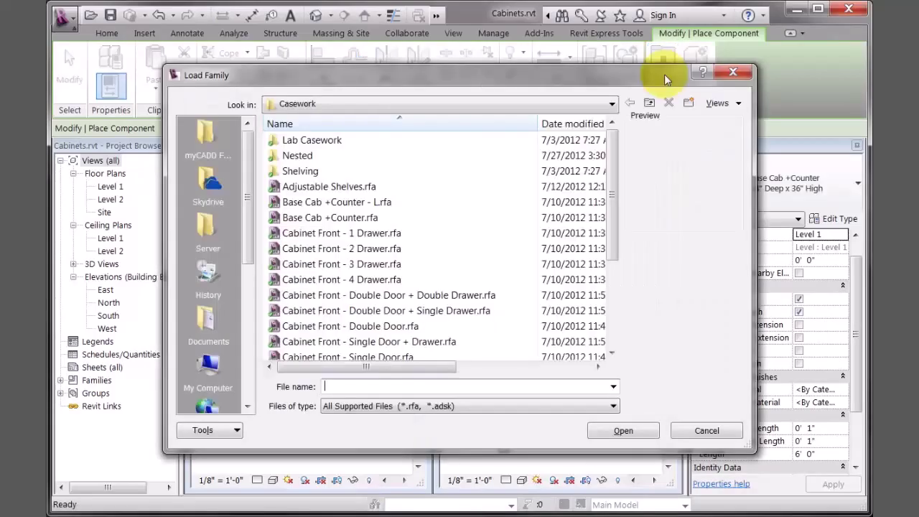
left_click_drag(614, 172, 615, 263)
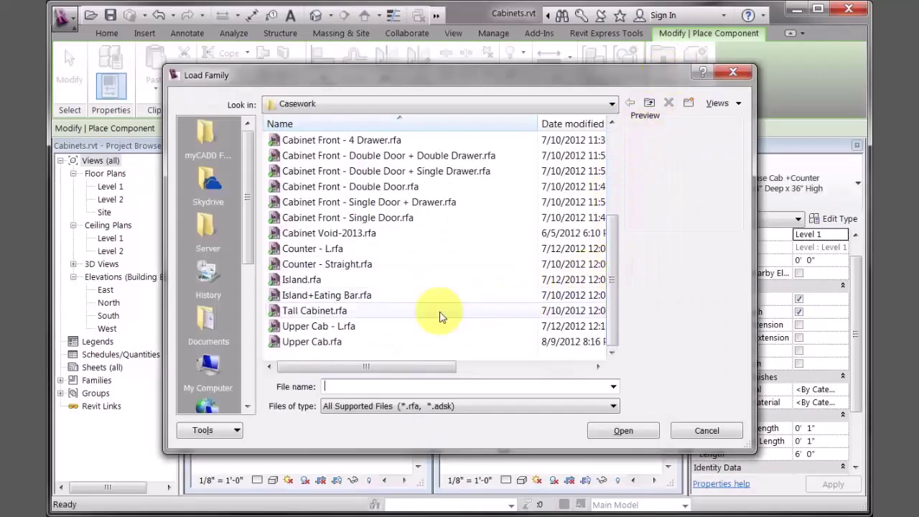
left_click(344, 326)
left_click(327, 342, "ctrl")
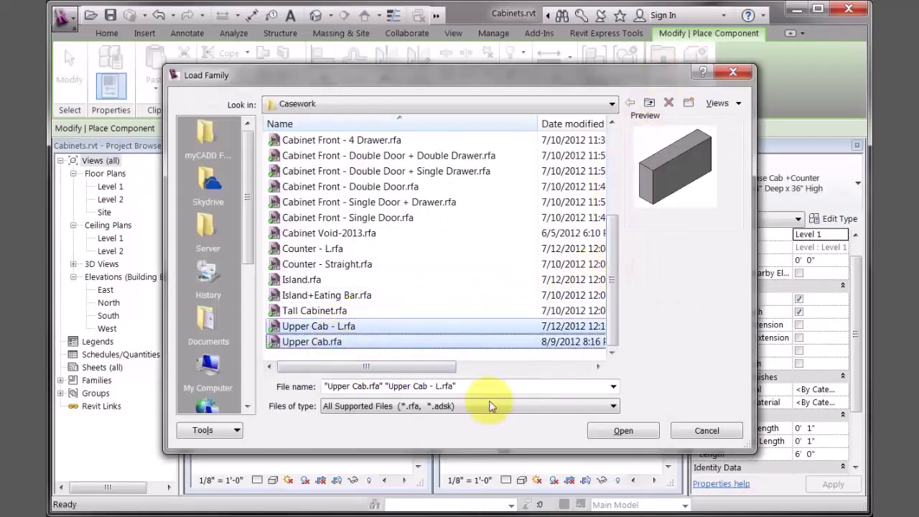
left_click(621, 430)
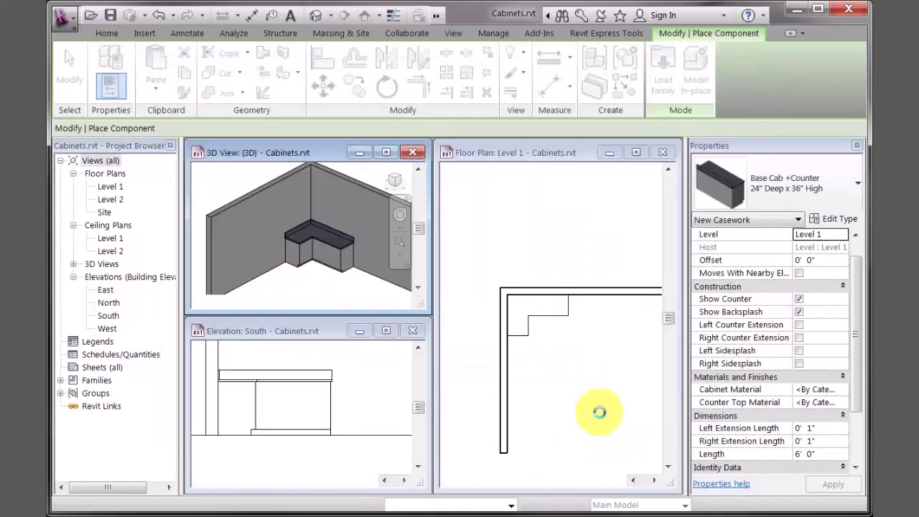
- Place an Upper Cab 12" Deep x 30" High against the horizontal wall in the Level 1 plan, above the base cabinet
left_click(719, 216)
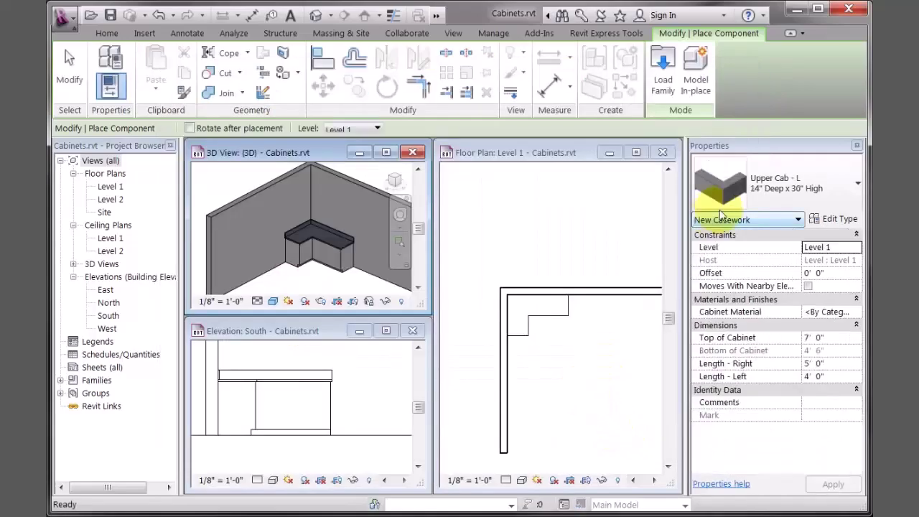
left_click(768, 183)
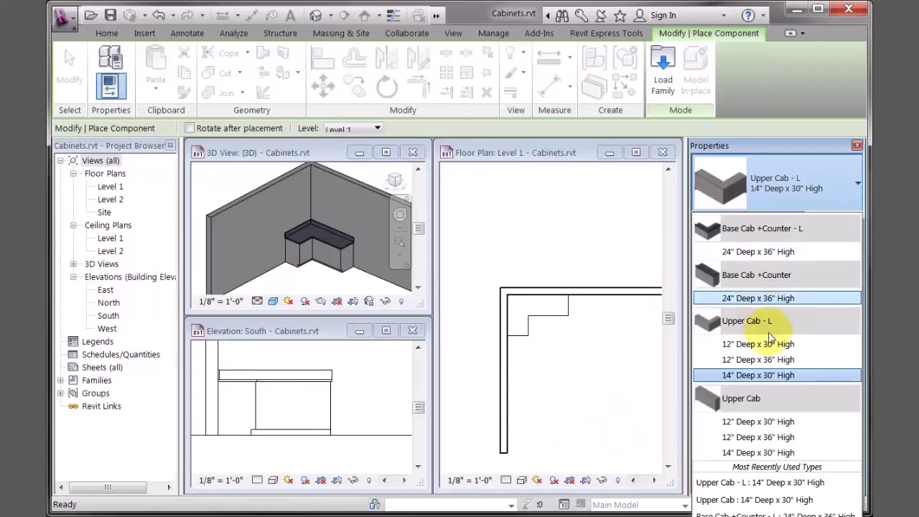
mouse_move(775, 427)
left_click(739, 423)
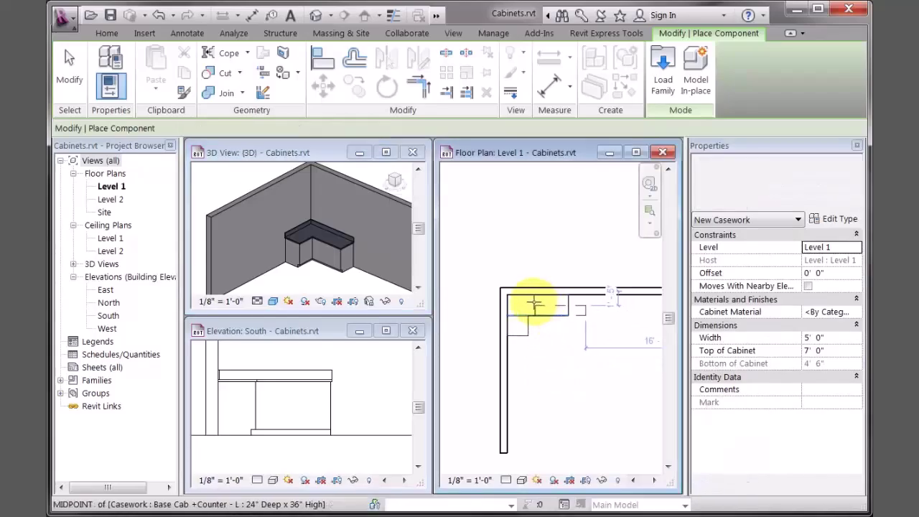
scroll(549, 314, "up", 2)
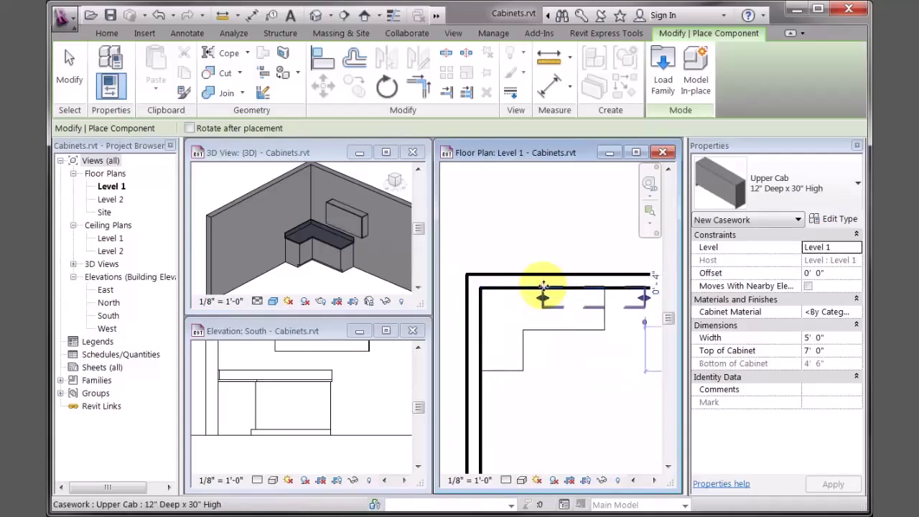
left_click(566, 305)
key("Escape")
key("Escape")
- Stretch the upper cabinet's left end to the wall corner and set its Width to 6' 0"
left_click(558, 313)
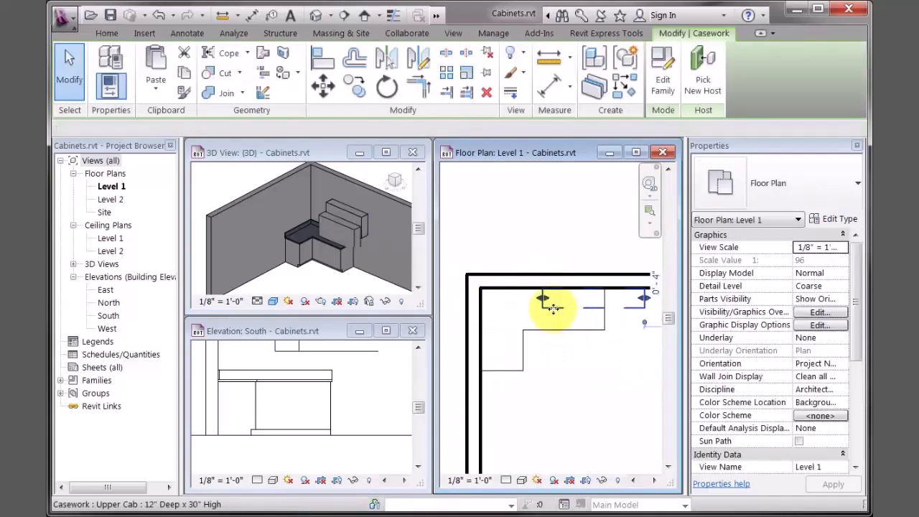
left_click_drag(550, 302, 479, 297)
left_click(836, 337)
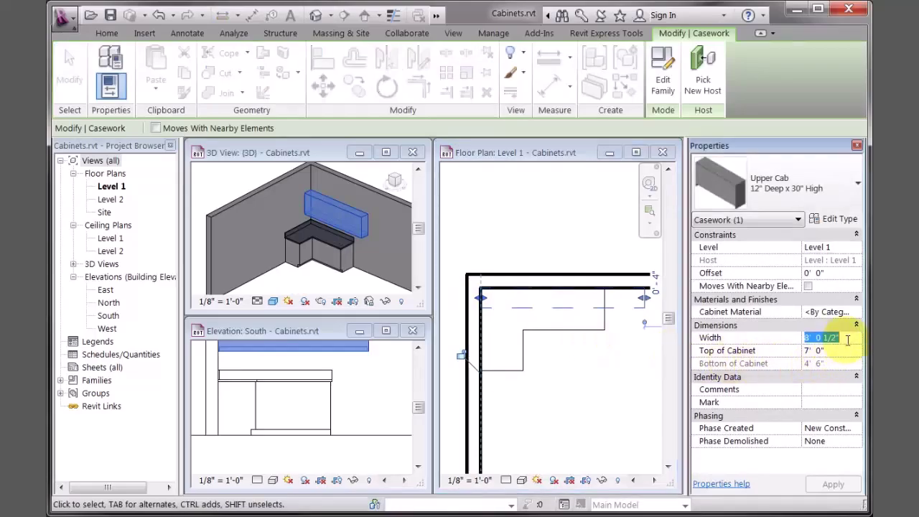
type("6' 0")
key("Return")
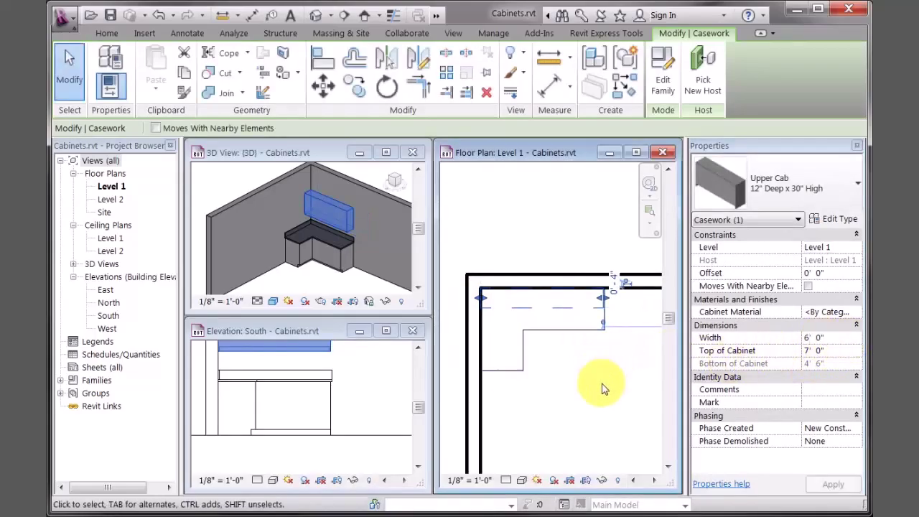
left_click(603, 390)
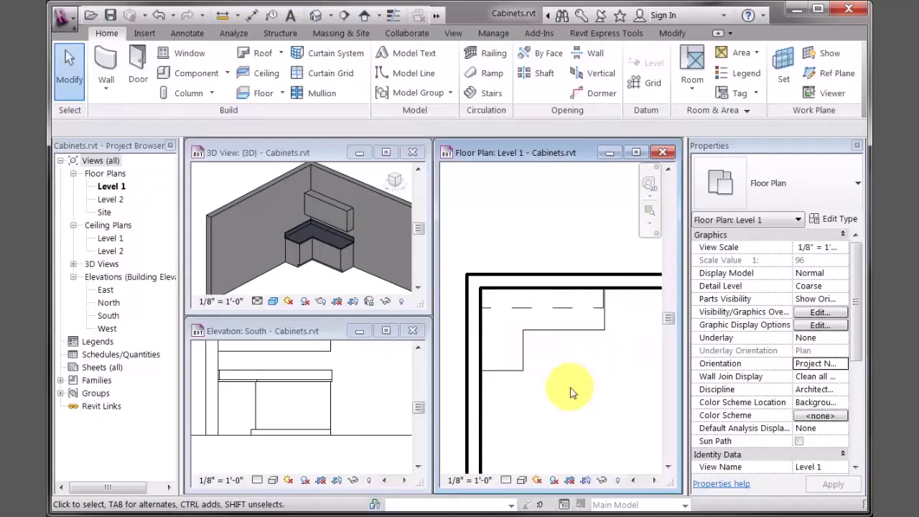
- Examine the straight upper cabinet in the South elevation and review its type dimensions, including height, depth and apron height
middle_click_drag(348, 390, 351, 418)
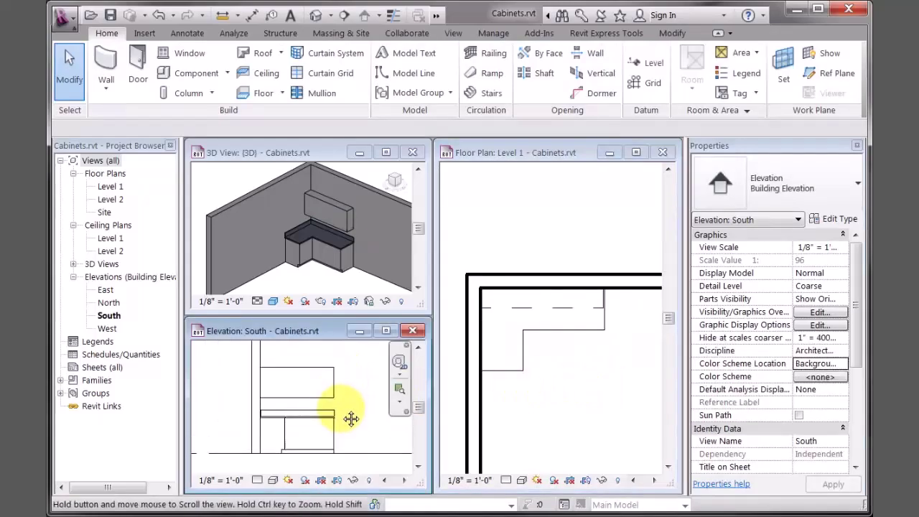
left_click(605, 406)
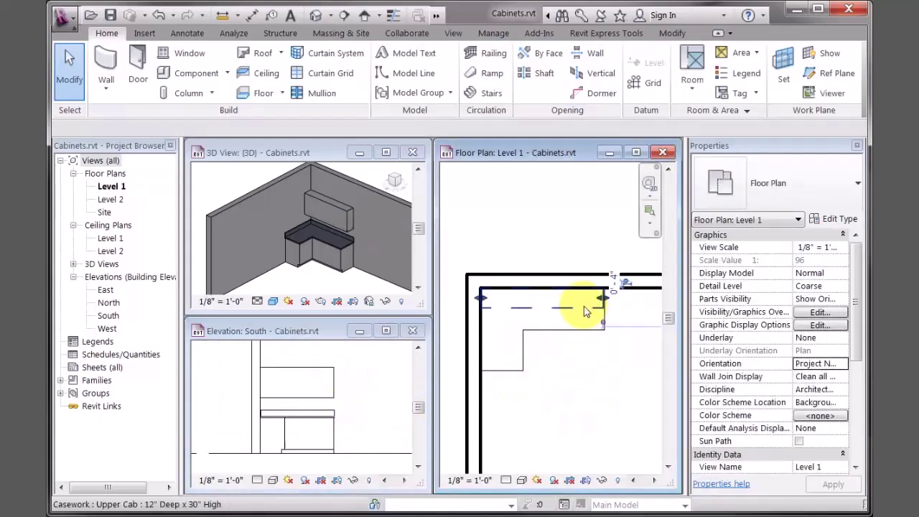
left_click(584, 306)
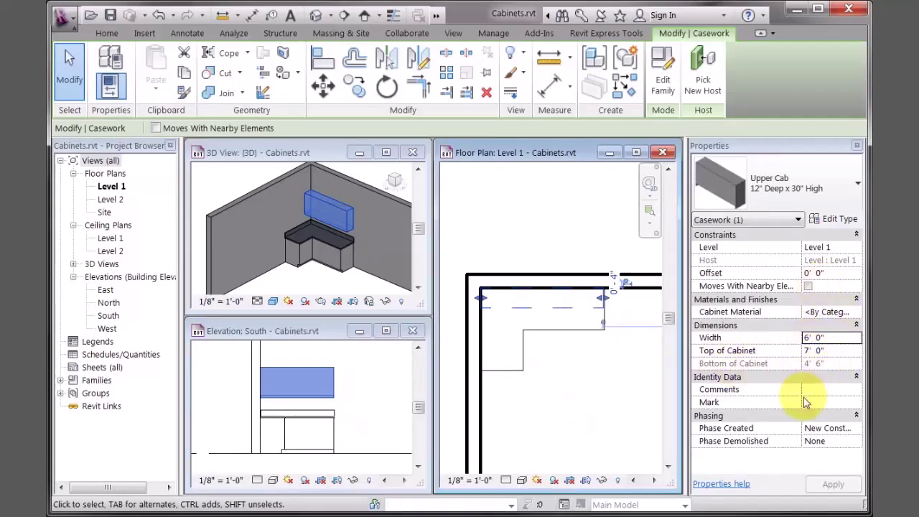
left_click(836, 219)
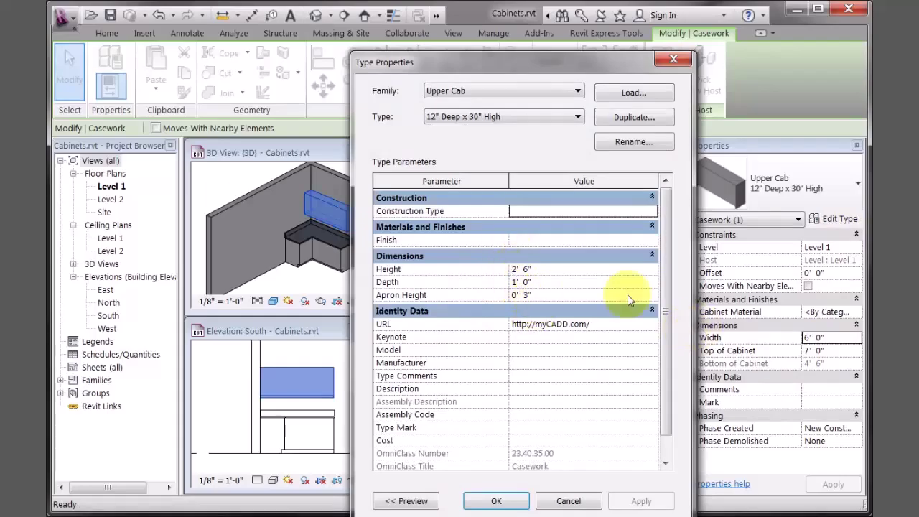
left_click(496, 501)
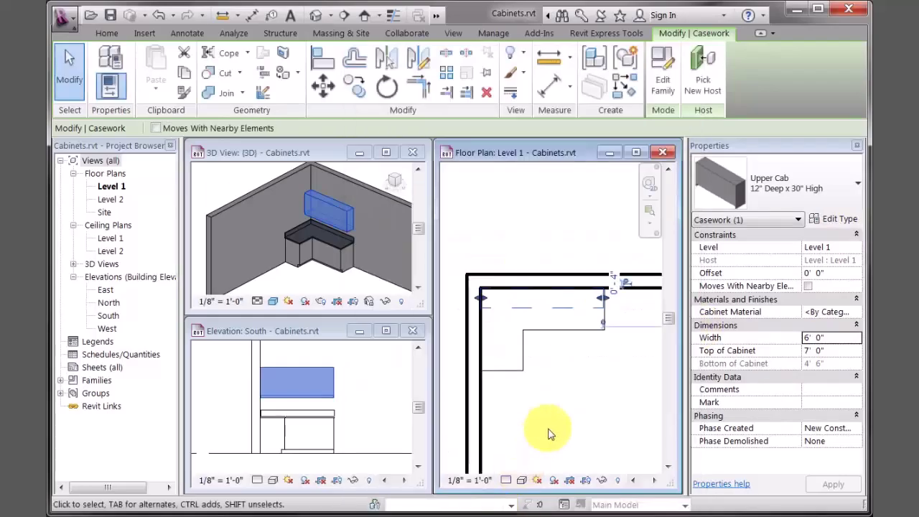
left_click(550, 431)
- Change the straight upper cabinet's type to Upper Cab - L, 12" Deep x 30" High
left_click(567, 316)
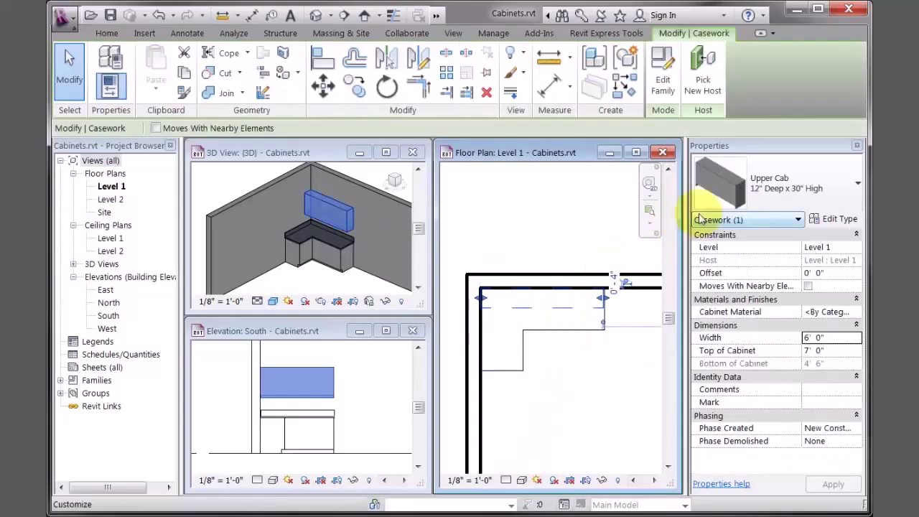
left_click(777, 190)
left_click(757, 344)
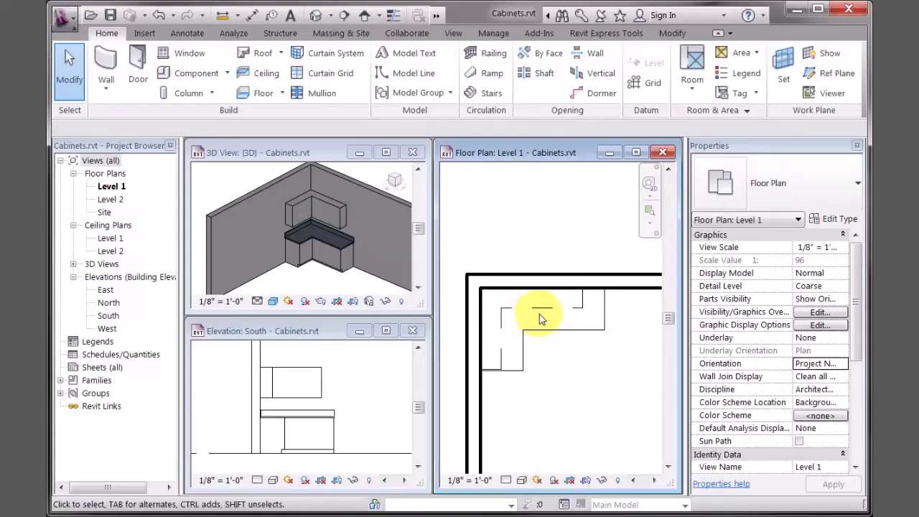
- Review the L-shaped upper cabinet's instance dimensions and its available types
left_click(543, 313)
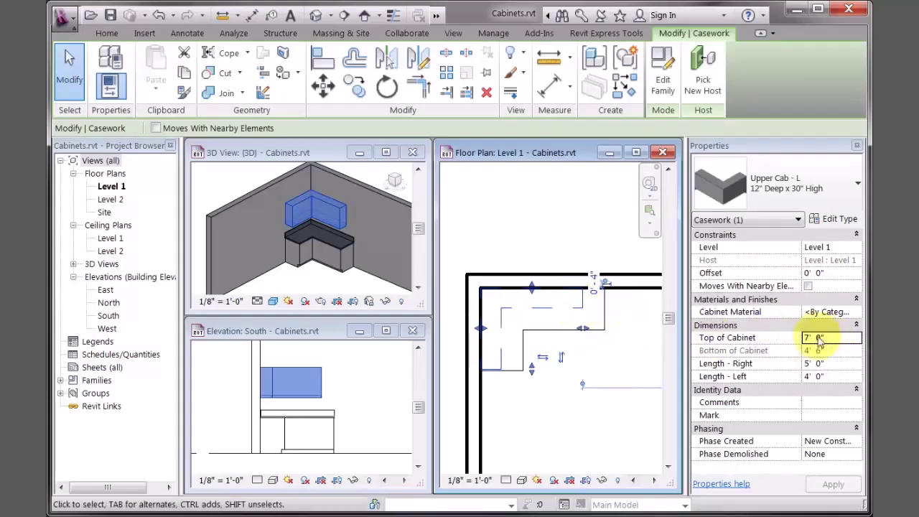
left_click(782, 183)
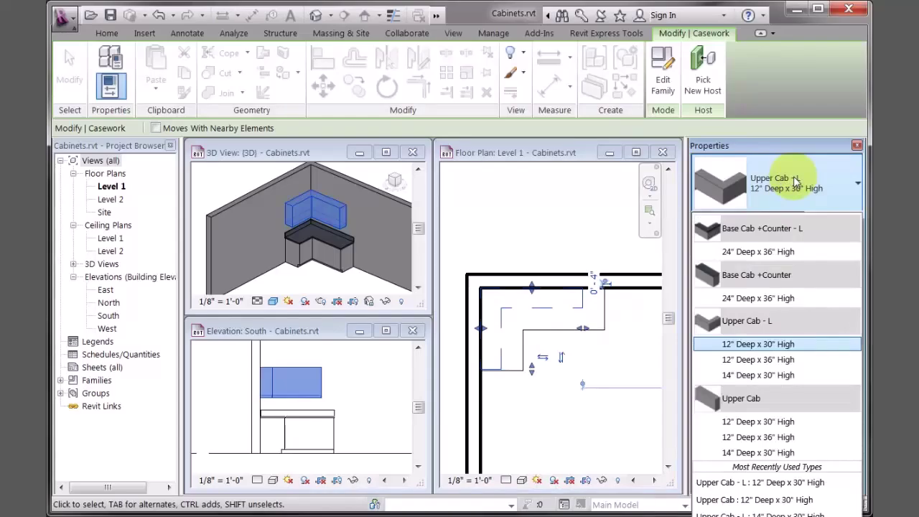
left_click(795, 181)
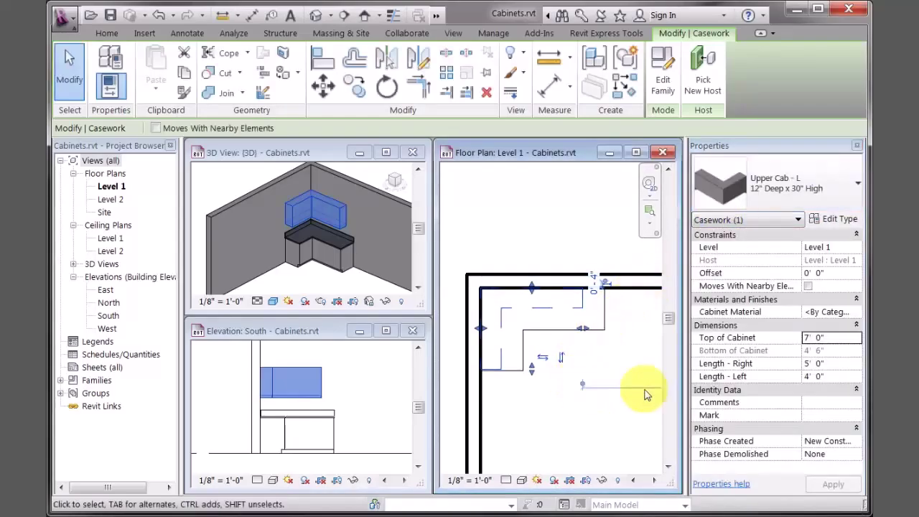
left_click(606, 388)
- Draw a horizontal section line across the corner cabinets in the Level 1 plan and open the section view
scroll(559, 383, "down", 2)
middle_click_drag(558, 371, 578, 383)
left_click(344, 16)
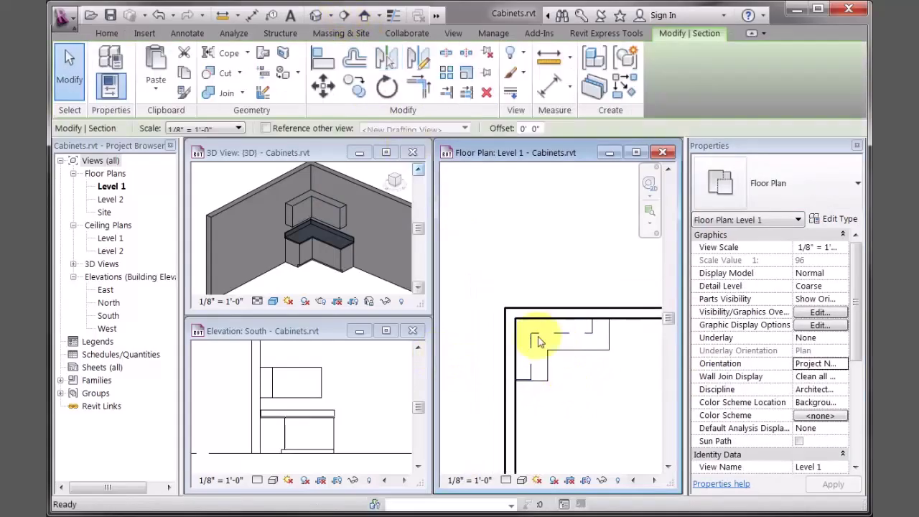
left_click(493, 361)
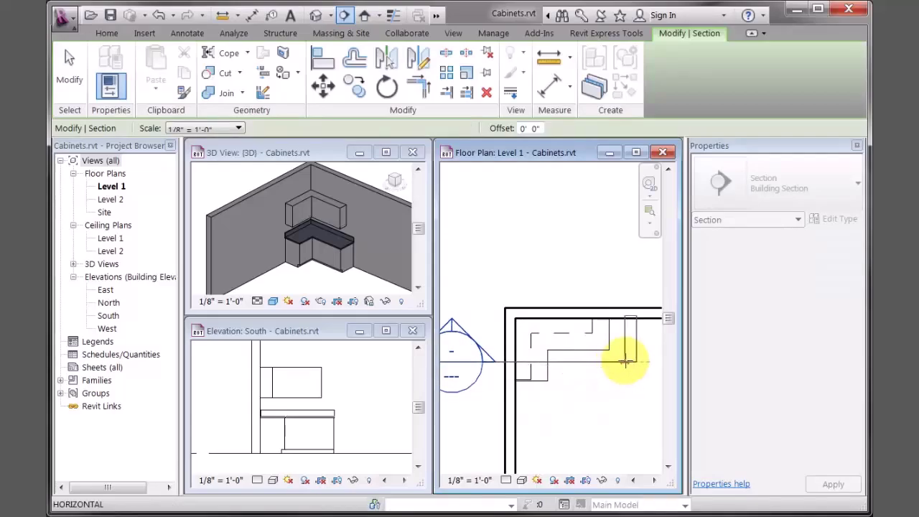
left_click(622, 362)
key("Escape")
double_click(460, 328)
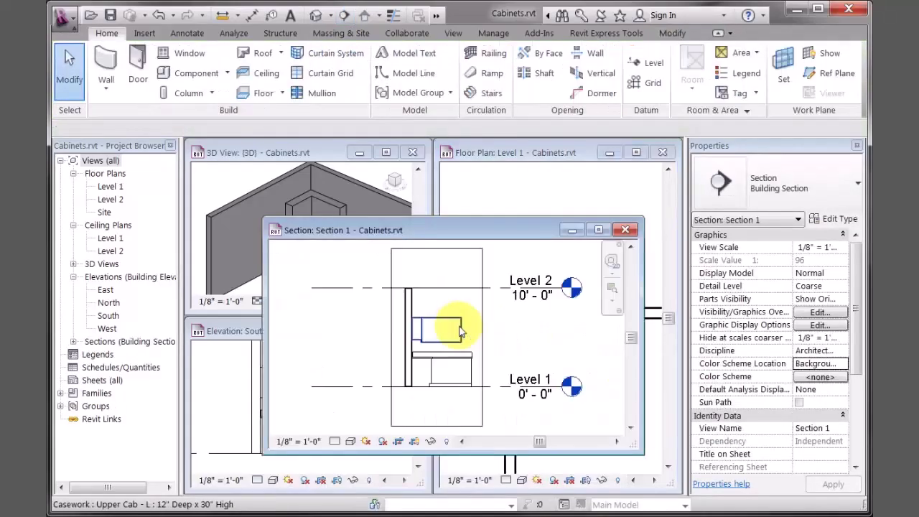
- Inspect the L-shaped upper cabinet's underside in section and set its type's Apron Height to 0
scroll(430, 340, "up", 4)
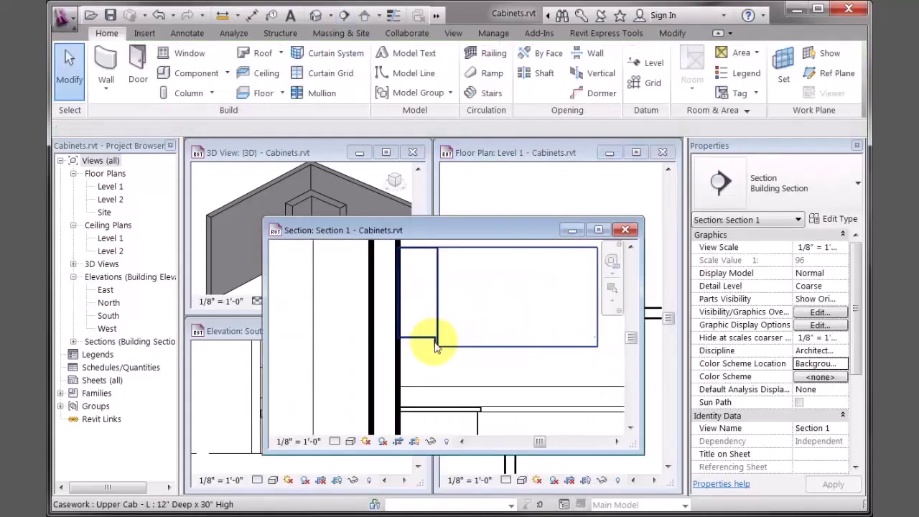
scroll(452, 359, "down", 4)
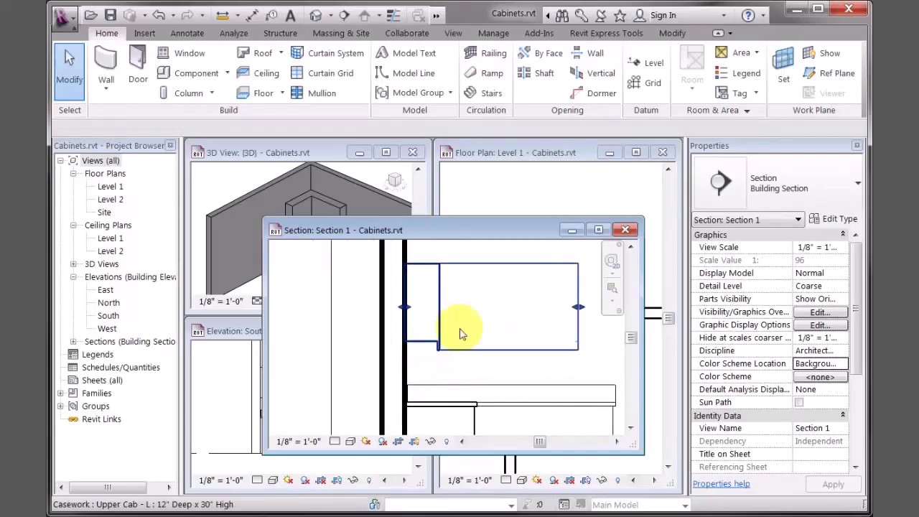
left_click(461, 334)
left_click(841, 220)
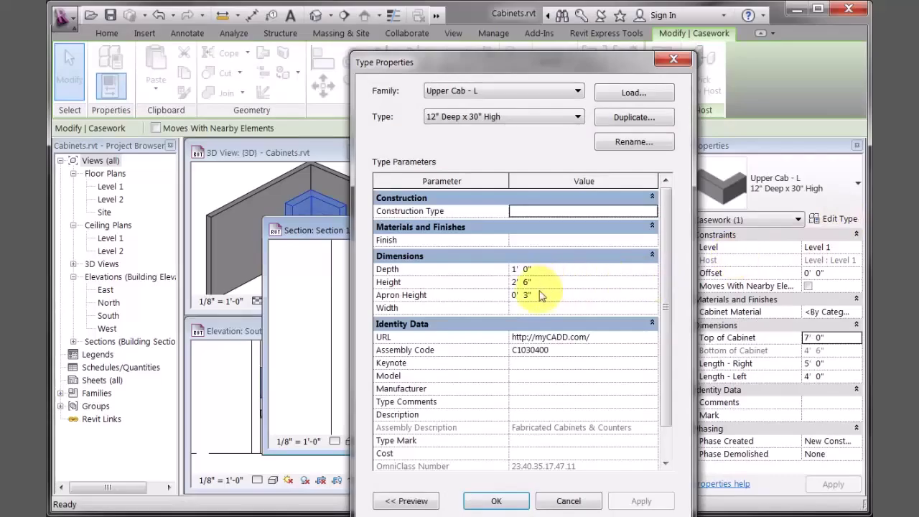
type("0")
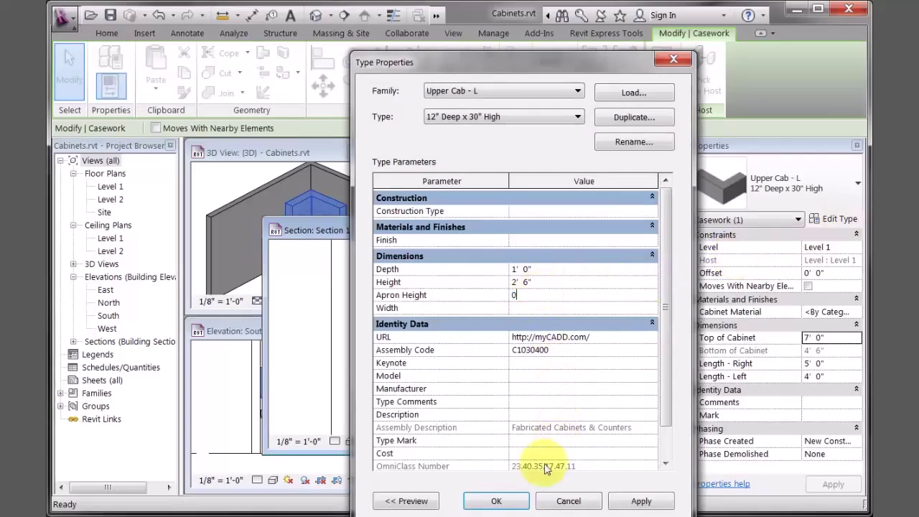
left_click(518, 498)
left_click(478, 373)
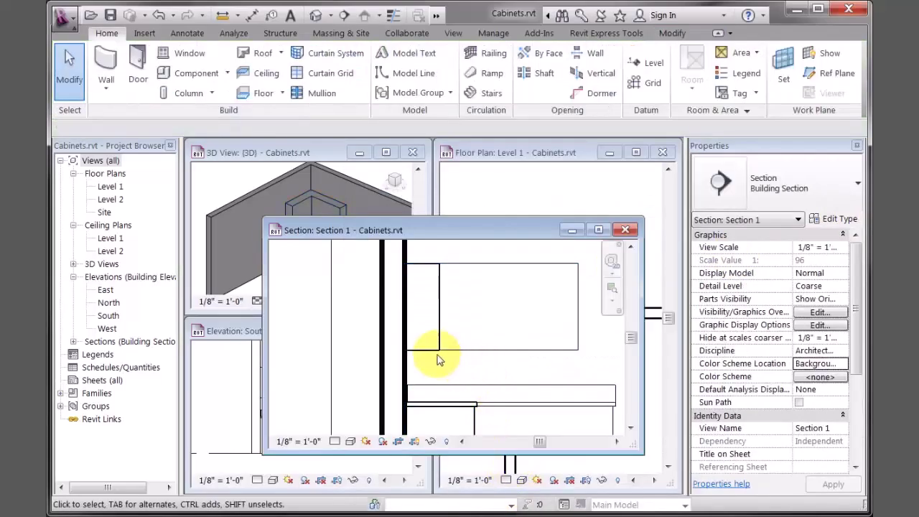
- Restore the L-shaped upper cabinet type's Apron Height to 0' 3"
left_click(495, 345)
left_click(825, 222)
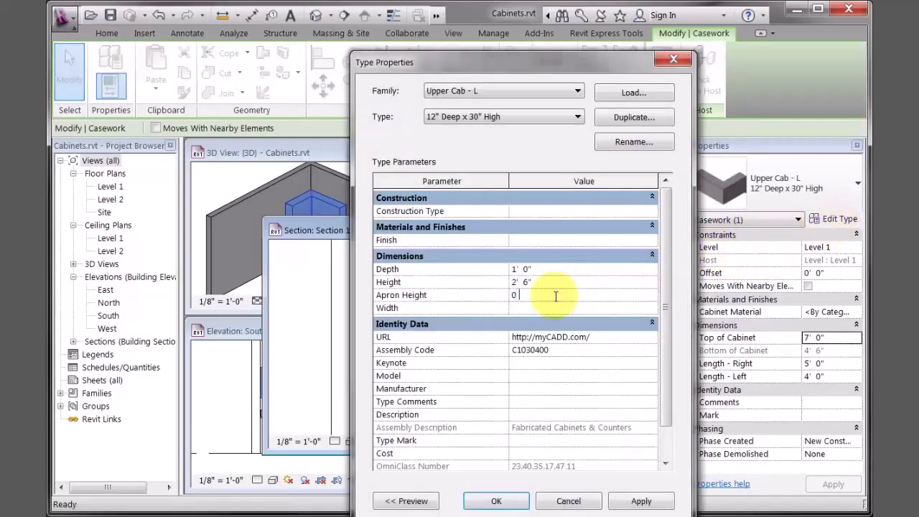
left_click(636, 500)
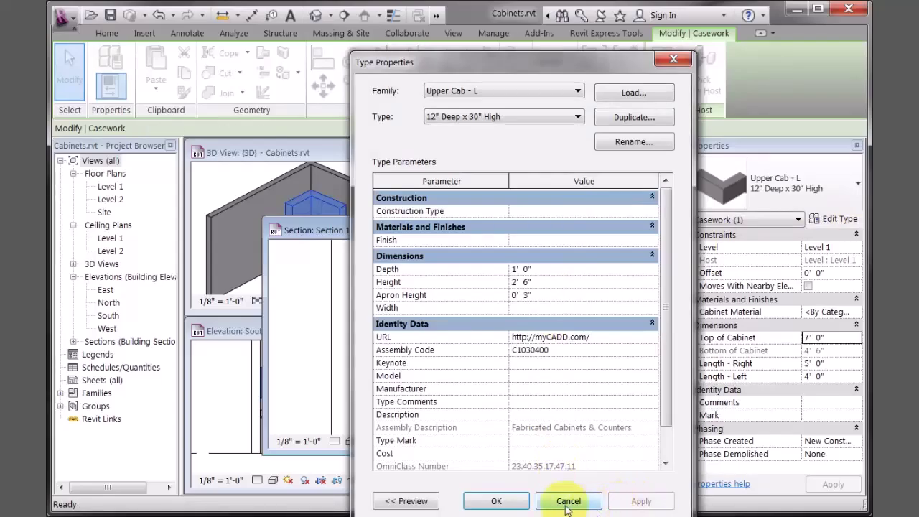
left_click(495, 500)
left_click(452, 359)
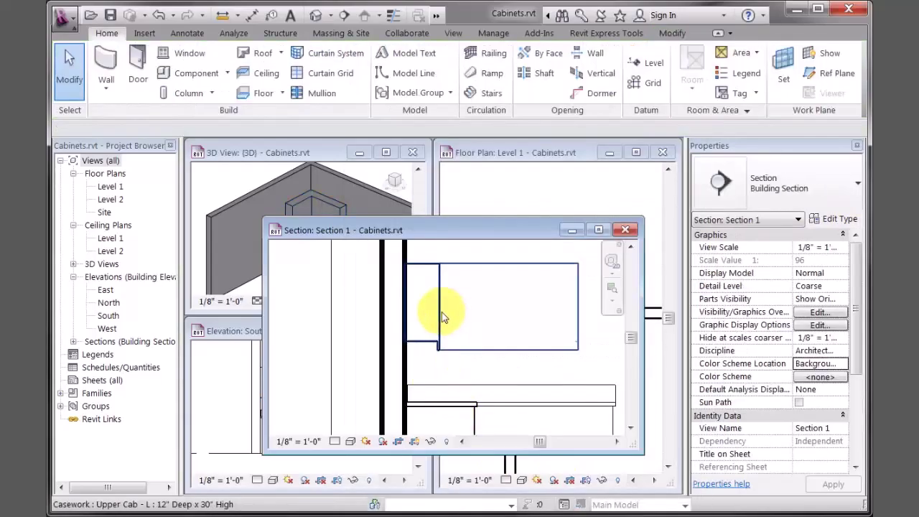
- Select the L-shaped upper cabinet in section and widen the property values to read its Cabinet Material setting
left_click(520, 285)
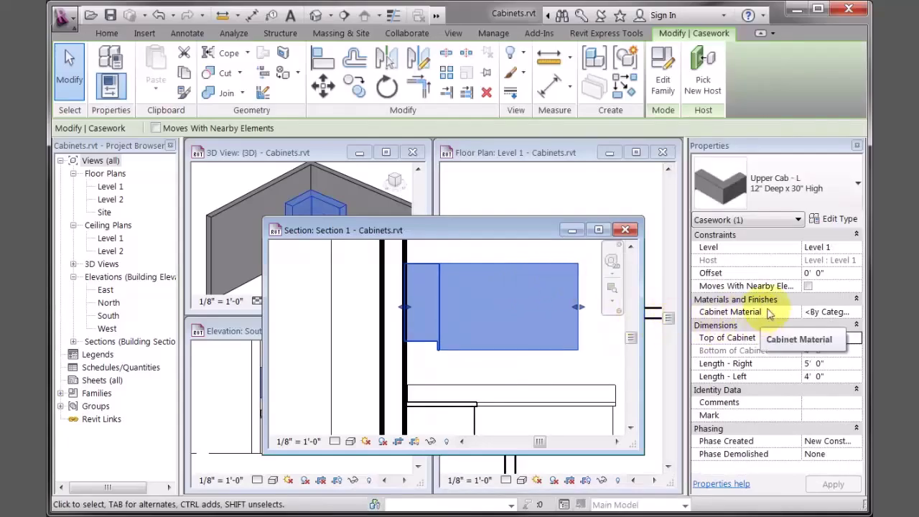
left_click_drag(801, 247, 766, 251)
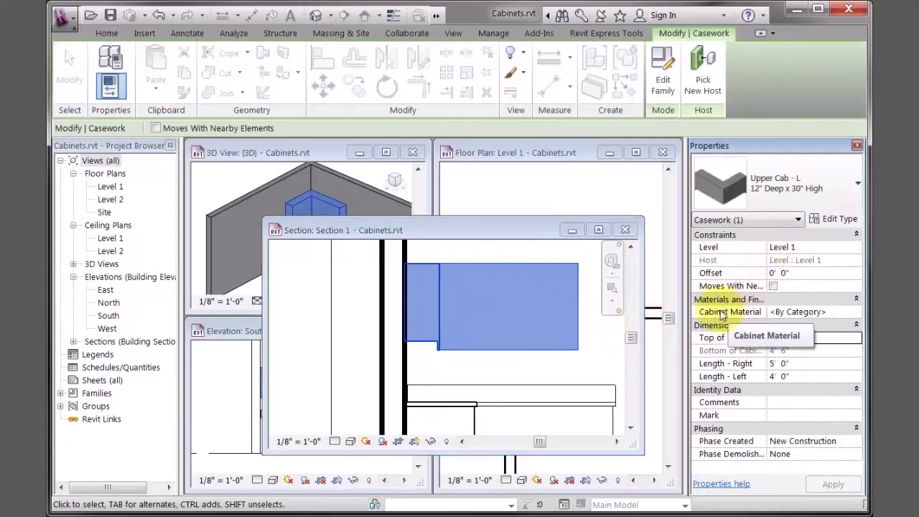
- Assign the Cabinet material to the selected L-shaped upper cabinet's Cabinet Material parameter
left_click(856, 313)
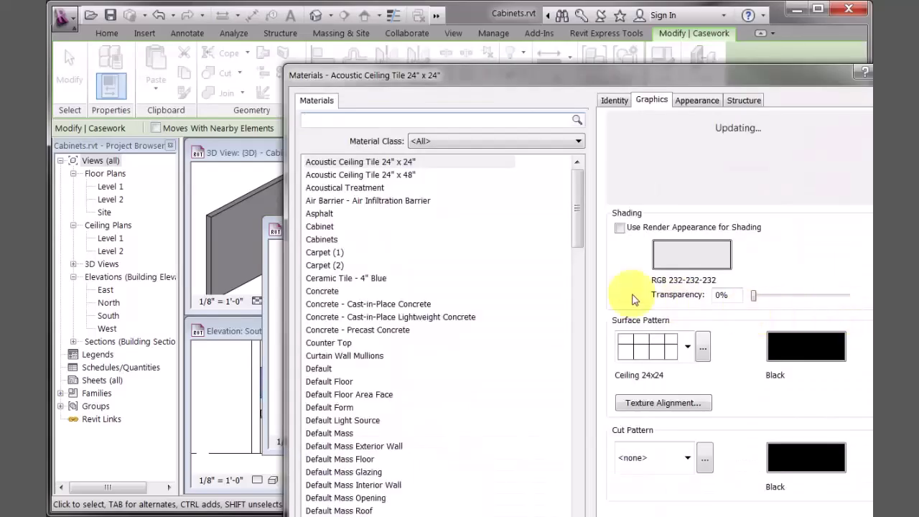
left_click(320, 227)
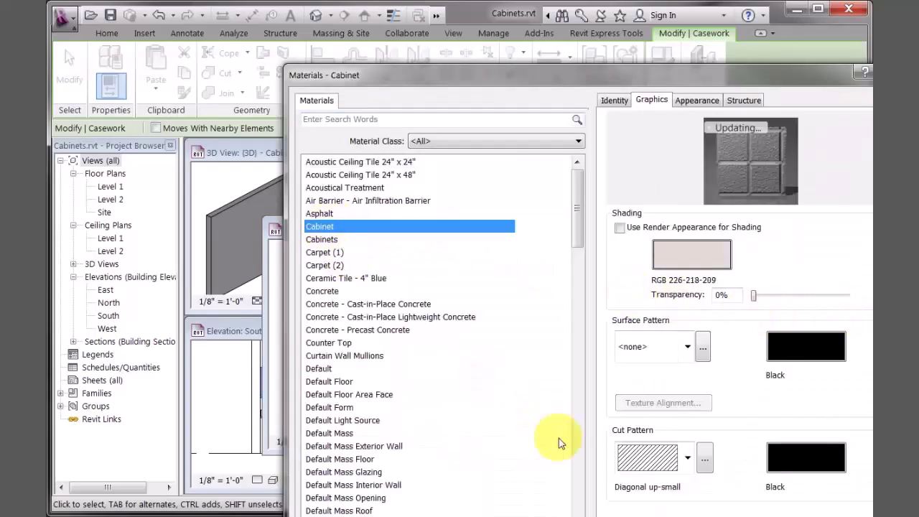
left_click_drag(673, 84, 540, 26)
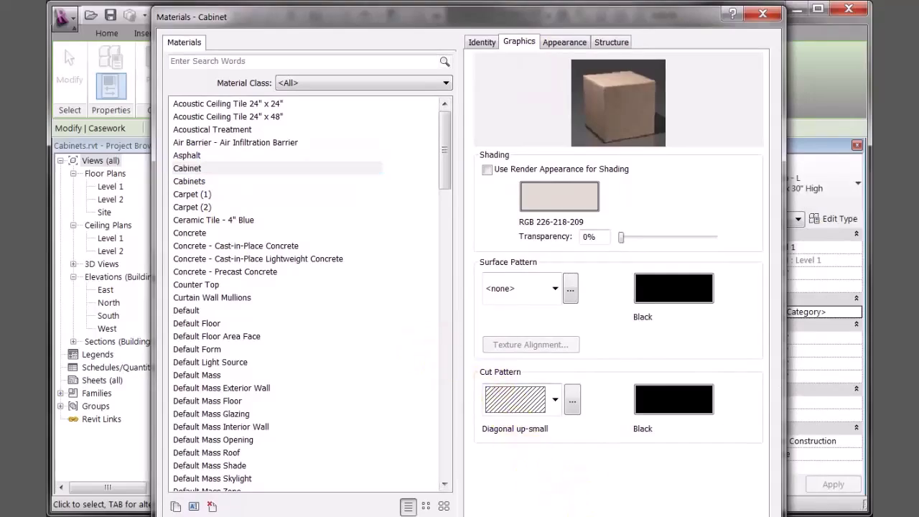
key("Return")
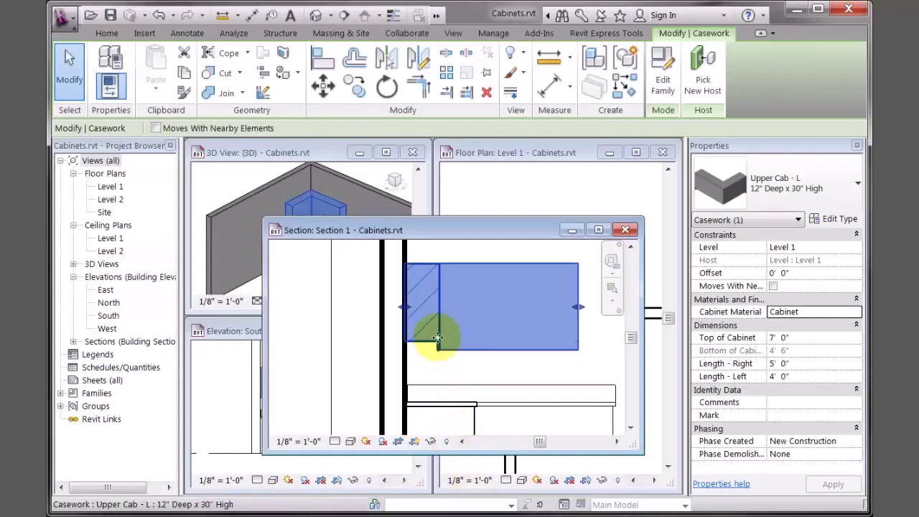
left_click(443, 364)
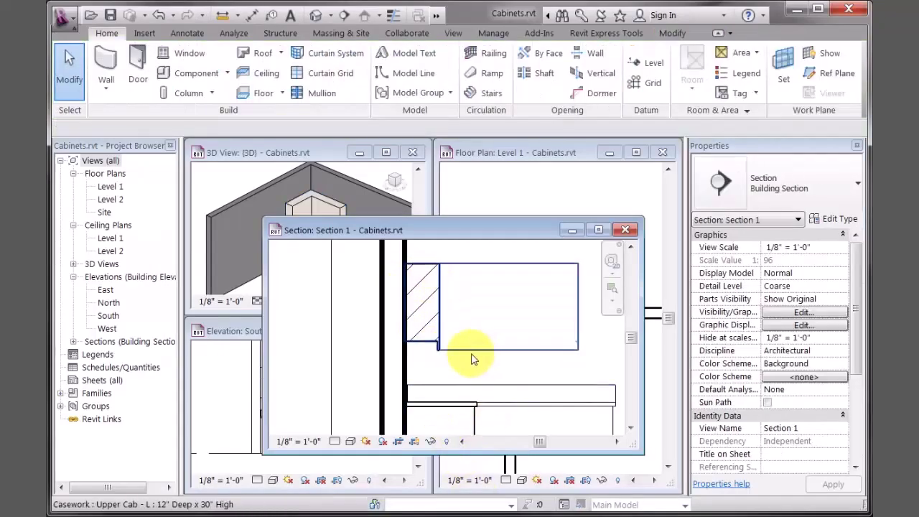
- Close the Section 1 view and activate the South elevation with the corner cabinets framed
left_click_drag(373, 230, 398, 216)
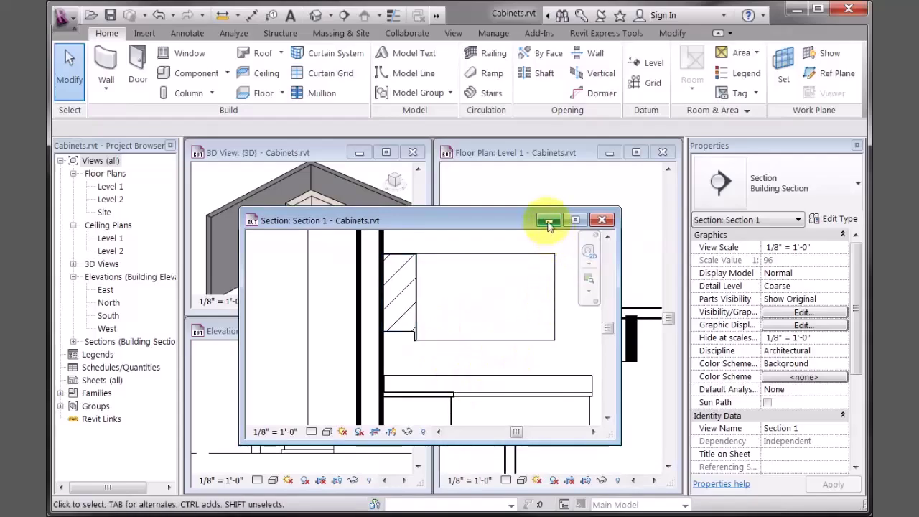
left_click_drag(467, 220, 511, 248)
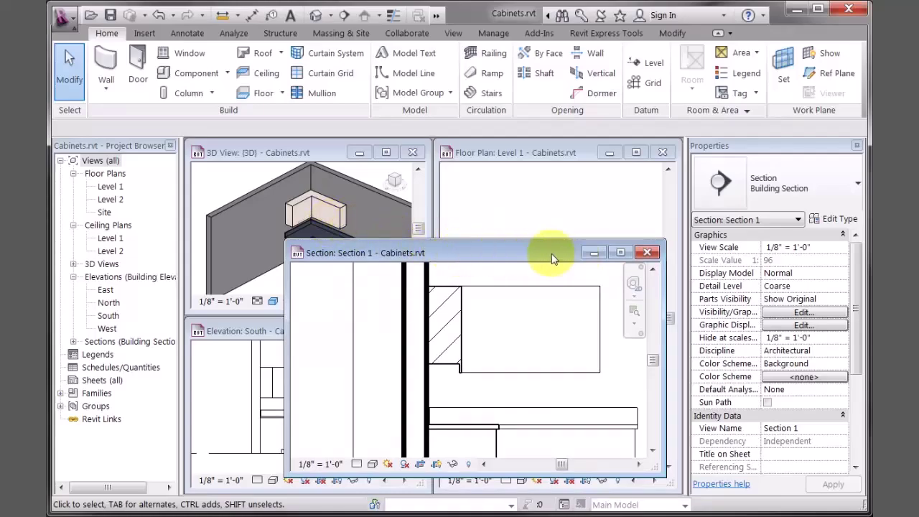
left_click(648, 253)
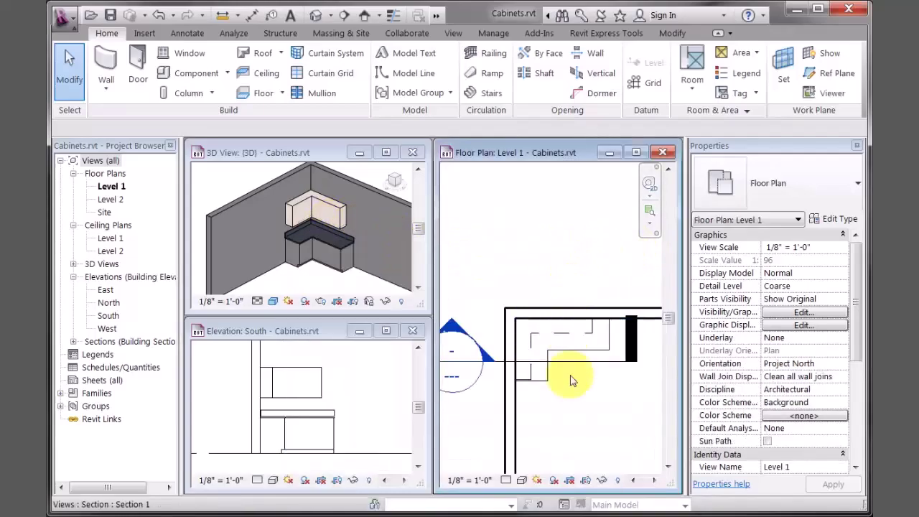
left_click(364, 414)
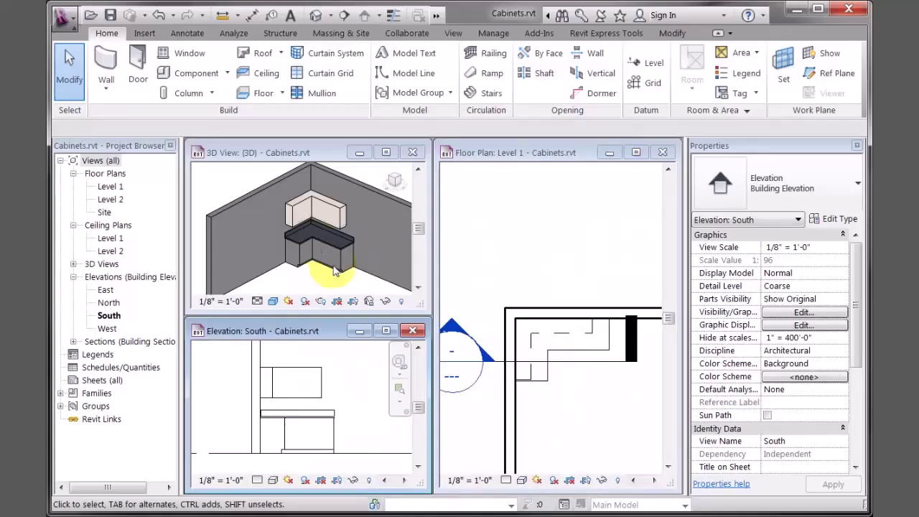
scroll(302, 394, "up", 1)
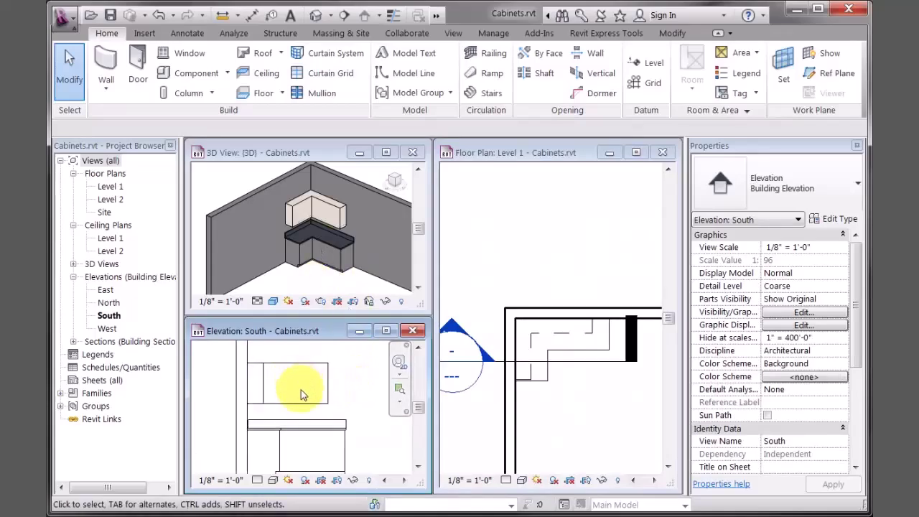
scroll(345, 395, "down", 1)
middle_click_drag(349, 413, 352, 404)
- Start placing a component and examine the previews of the Cabinet Front families available for loading from the Casework folder
left_click(171, 68)
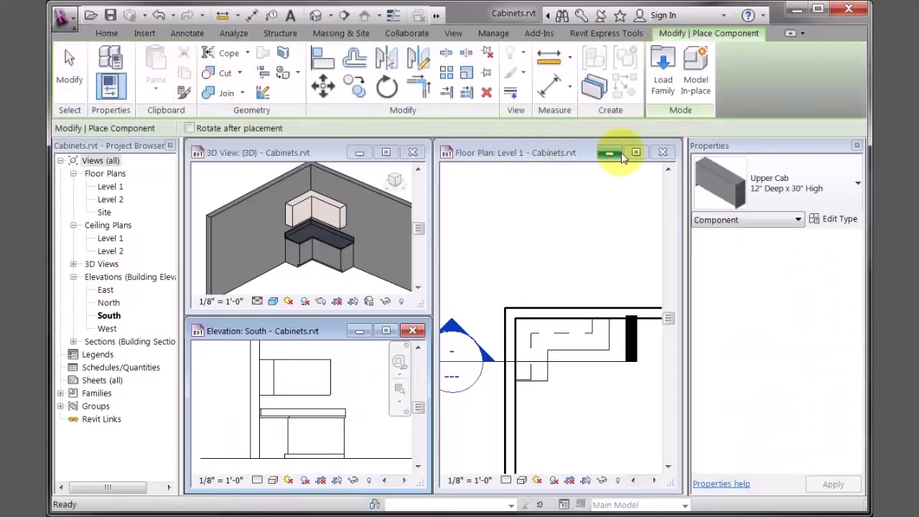
left_click(788, 188)
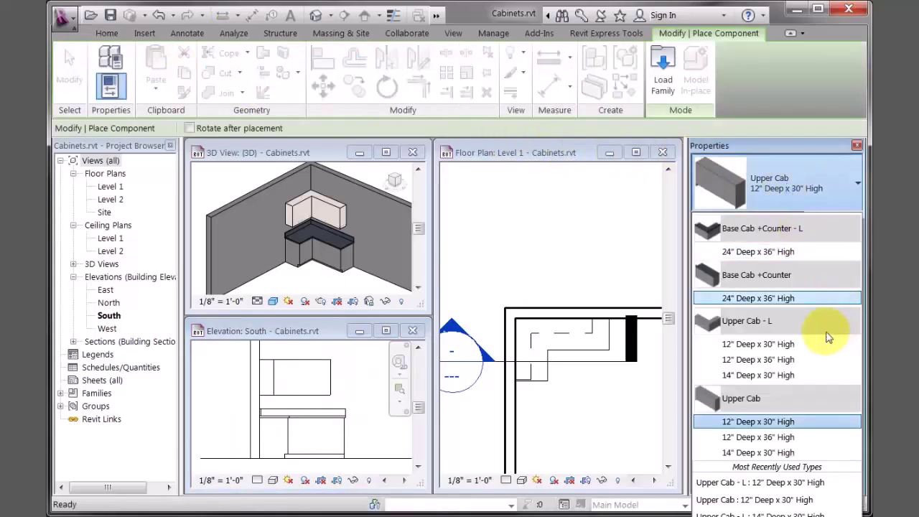
left_click(795, 173)
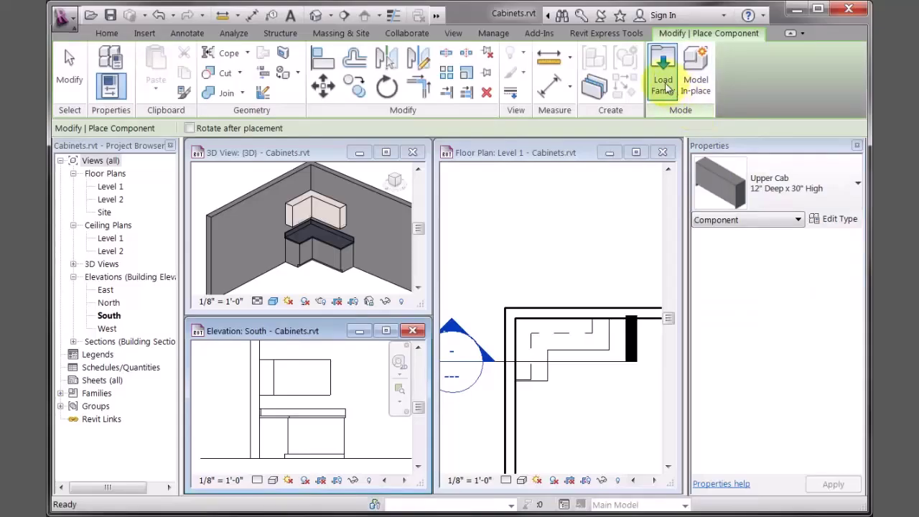
left_click(664, 85)
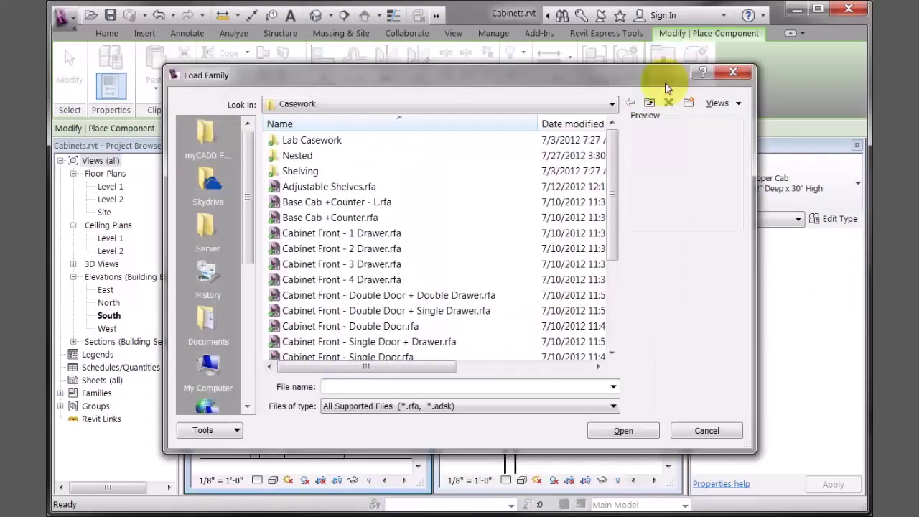
left_click(398, 234)
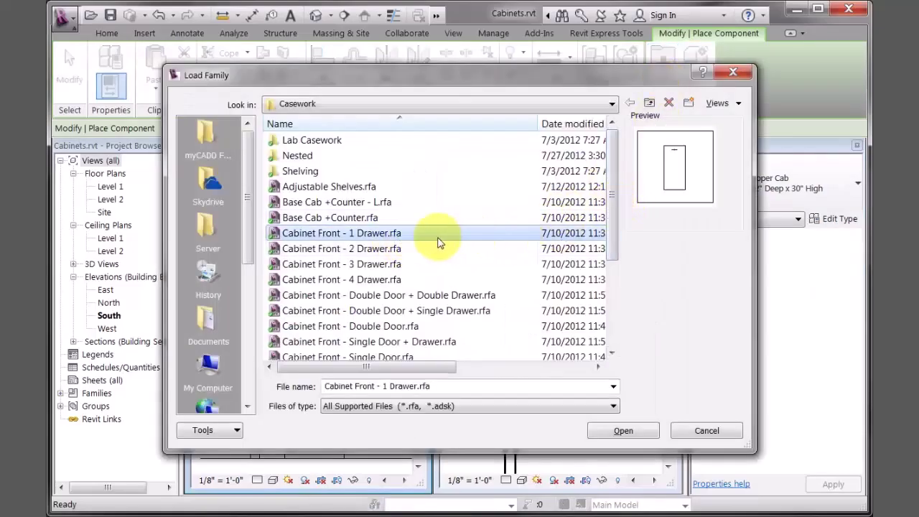
left_click(402, 250)
left_click(400, 264)
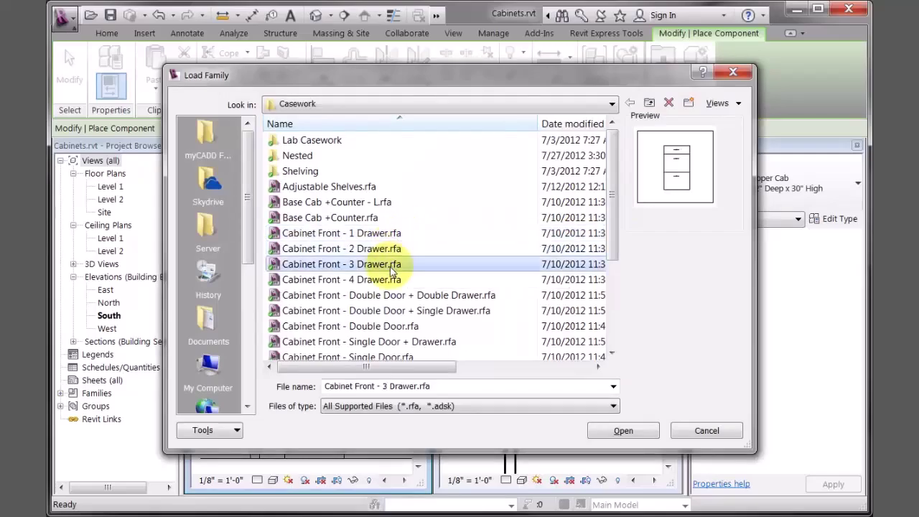
left_click(388, 281)
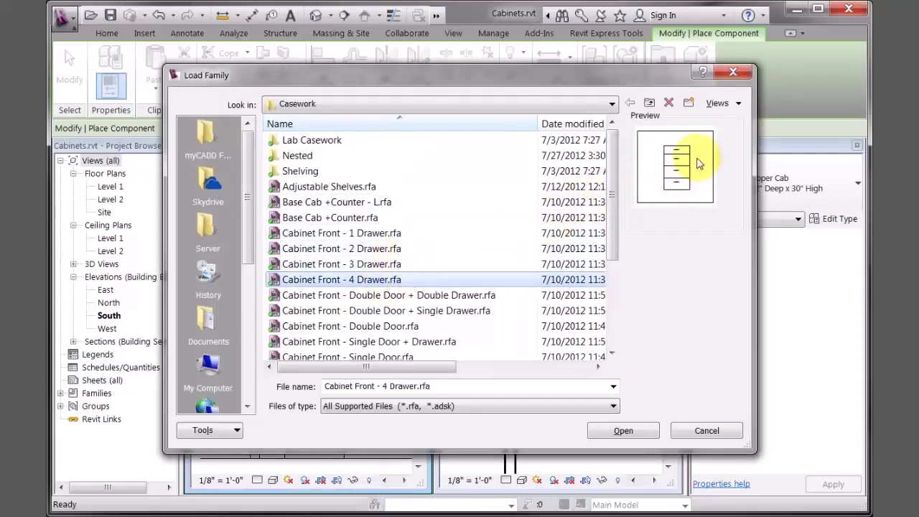
left_click(363, 295)
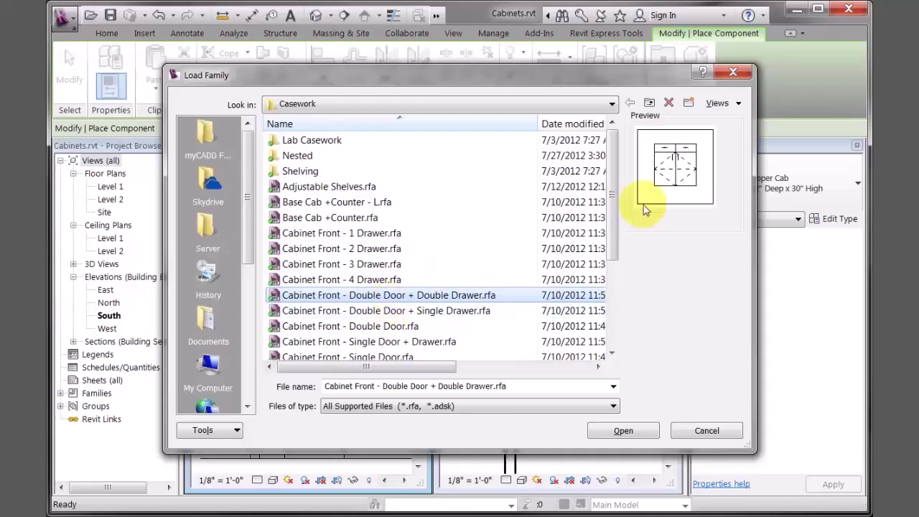
left_click(431, 316)
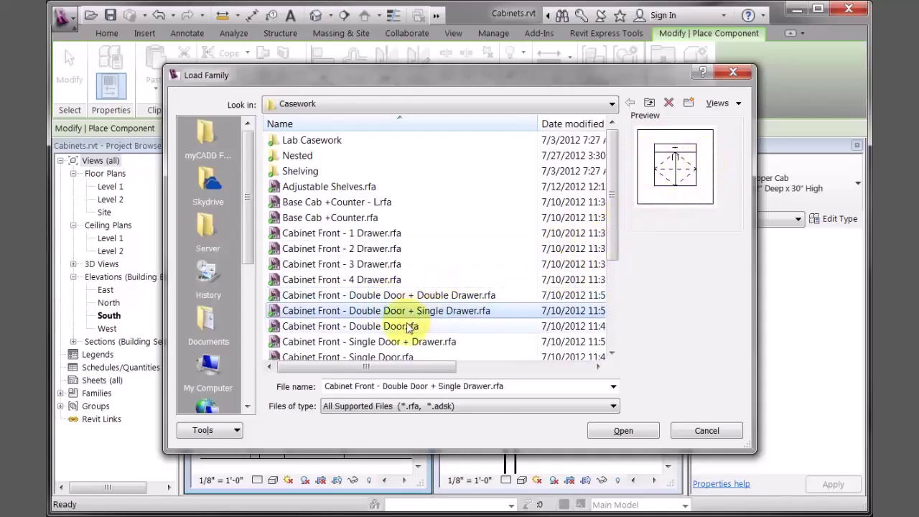
left_click(412, 327)
scroll(614, 246, "down", 1)
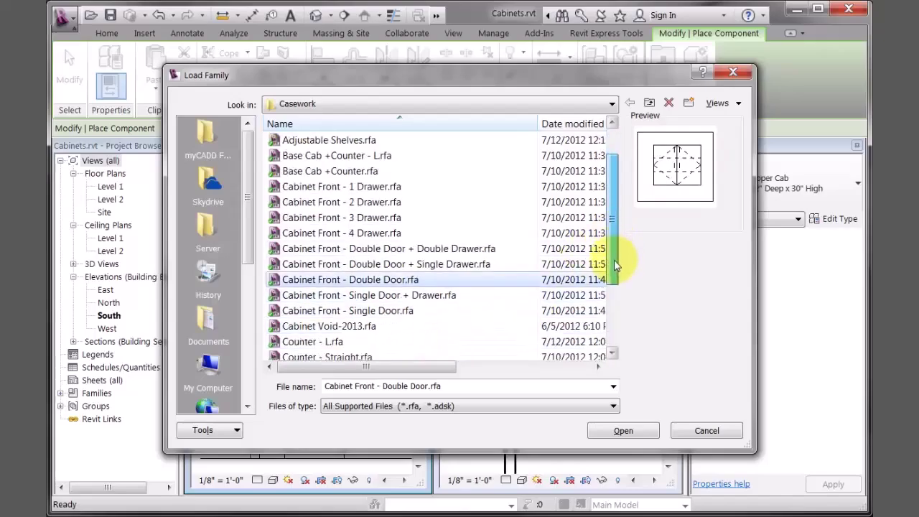
left_click(426, 295)
- Load all Cabinet Front families from 1 Drawer through Single Door into the project together
left_click(410, 310)
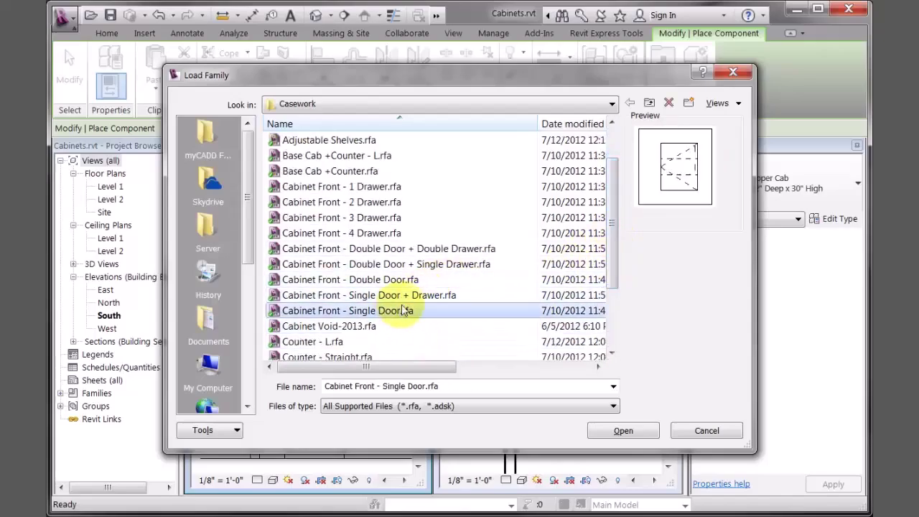
left_click(387, 187, "shift")
left_click(612, 430)
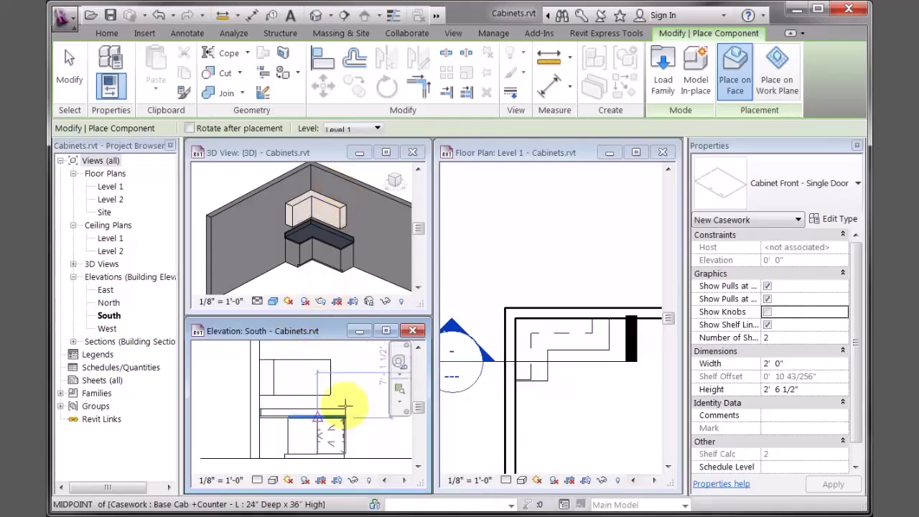
- Place a Cabinet Front - Double Door on the L-shaped base cabinet's face below the counter in the South elevation, starting at the midpoint
left_click(812, 185)
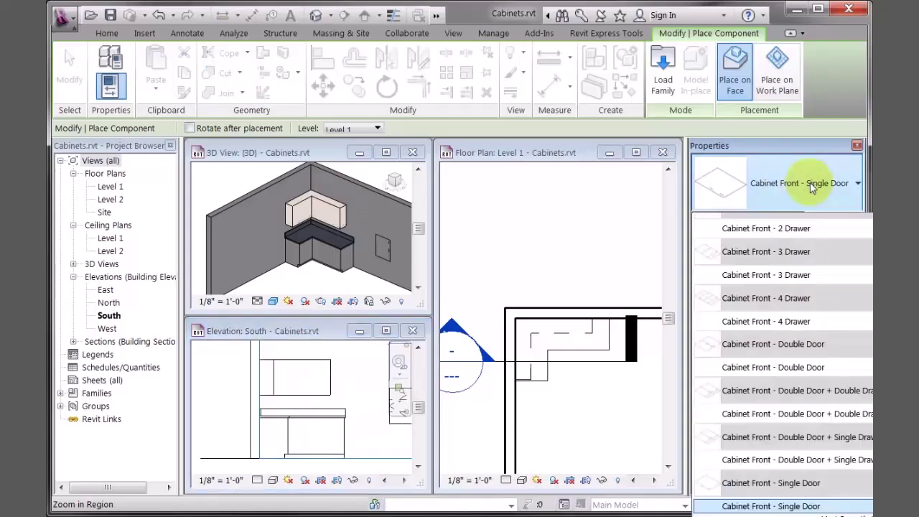
left_click(782, 367)
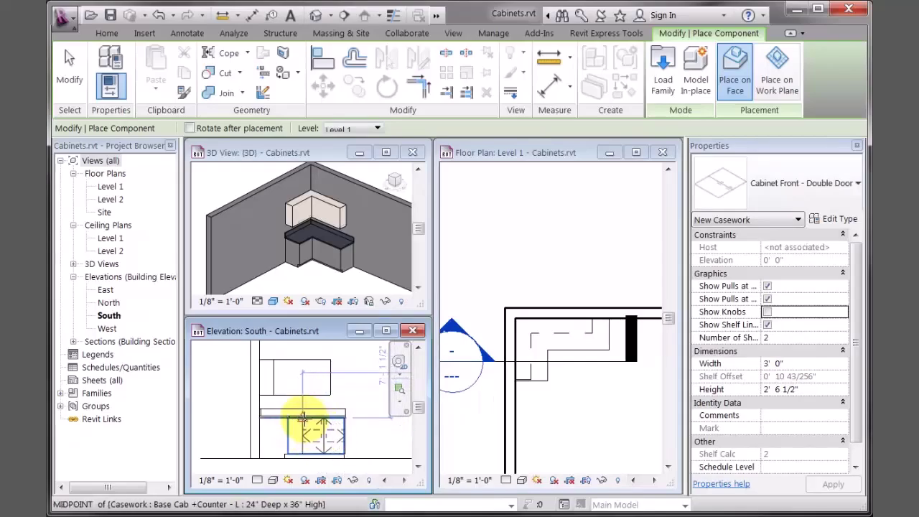
left_click(302, 417)
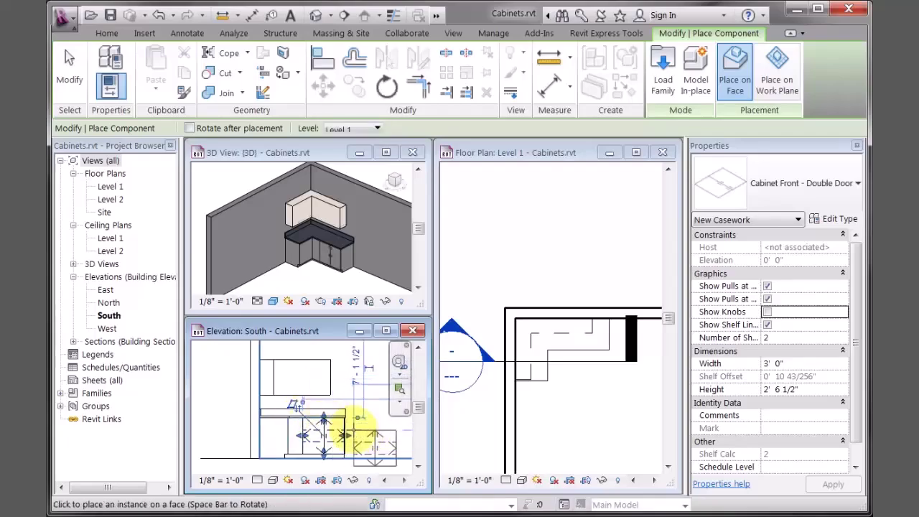
left_click(385, 331)
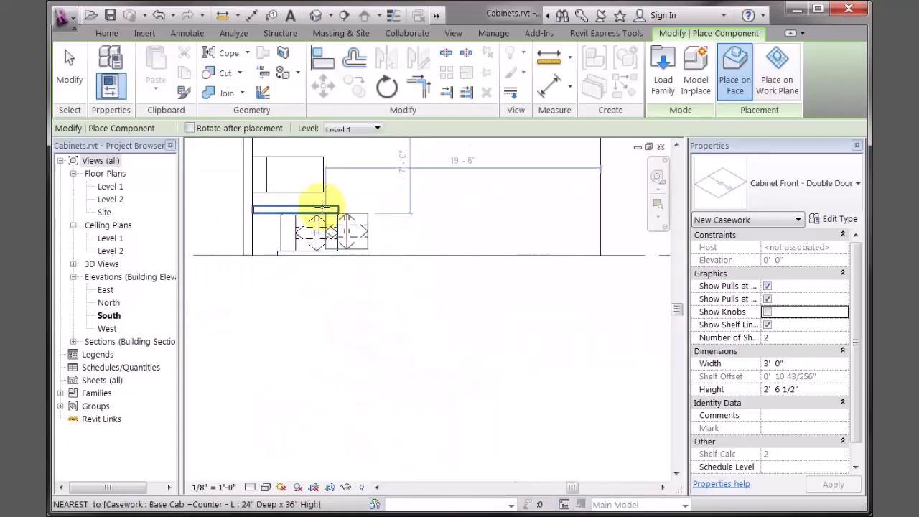
scroll(323, 209, "up", 5)
middle_click_drag(368, 211, 550, 273)
key("Escape")
key("Escape")
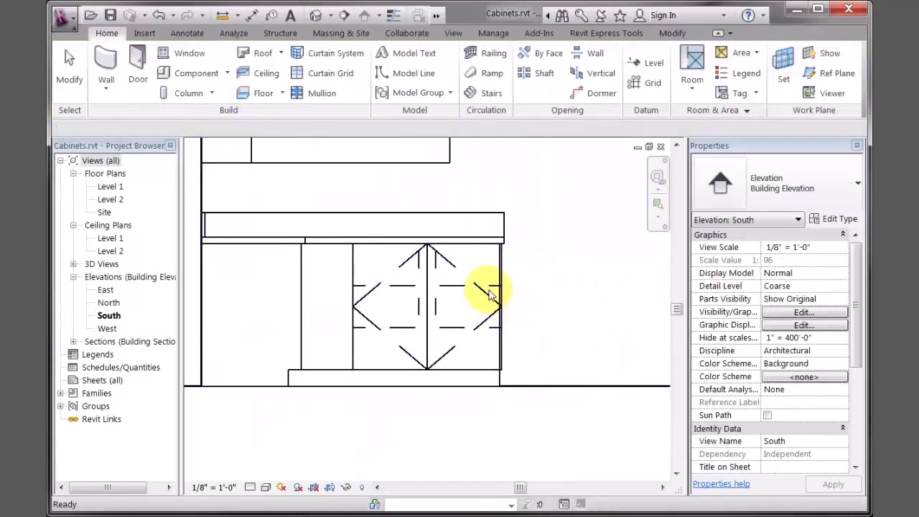
- Shrink the placed double-door front from its outer and upper edges to about 2' 4" wide and 2' 1" high
left_click(495, 300)
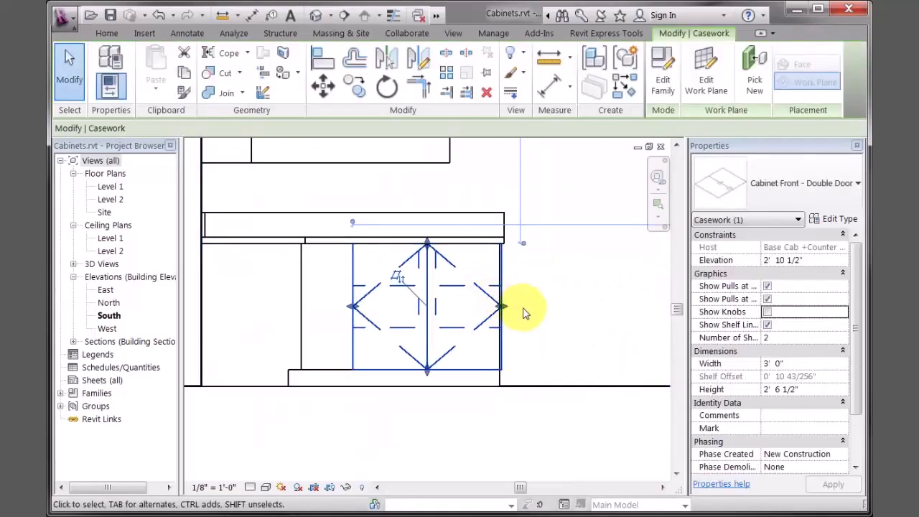
left_click_drag(500, 307, 468, 316)
left_click_drag(410, 244, 410, 266)
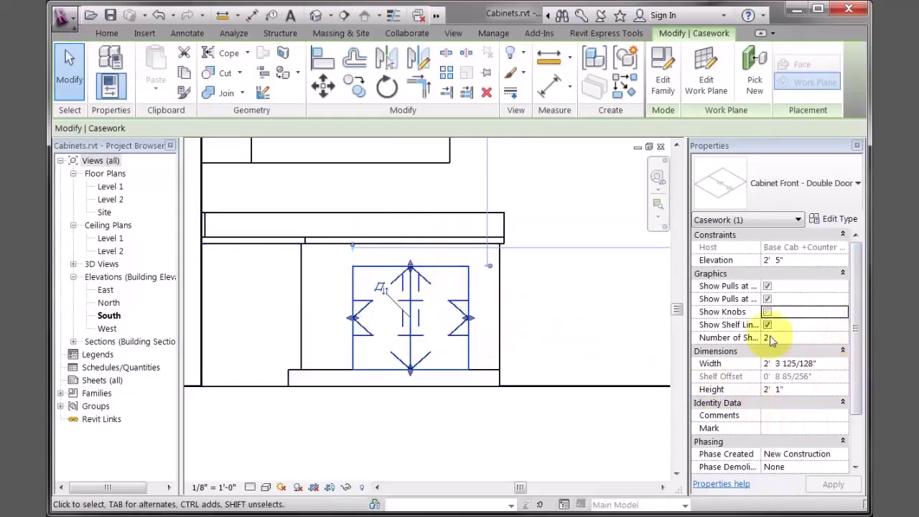
- Stretch the double-door front to the counter's underside and the cabinet's outer edge, 2' 11 1/2" wide by 2' 6 1/2" high
left_click_drag(409, 267, 410, 245)
left_click_drag(482, 310, 498, 308)
left_click(590, 318)
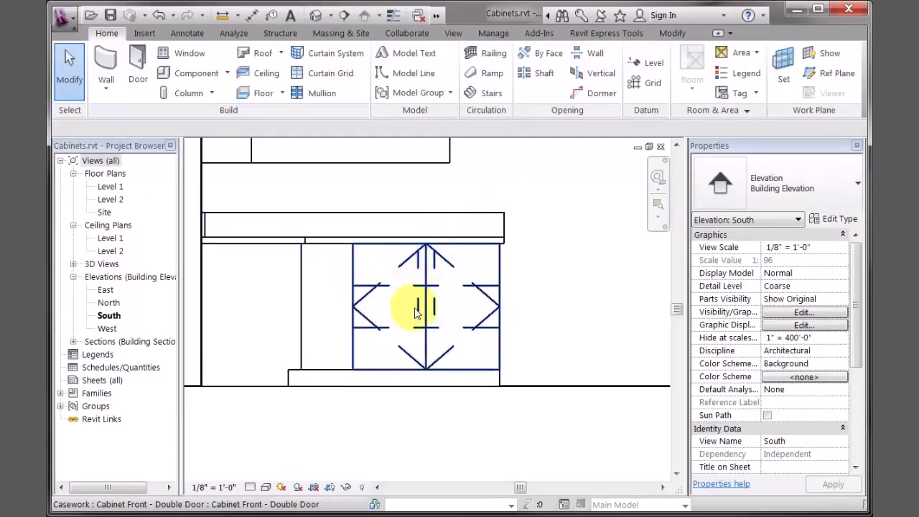
- Turn off Show Pulls at Middle for the double-door front, with the property names widened enough to read
left_click(492, 289)
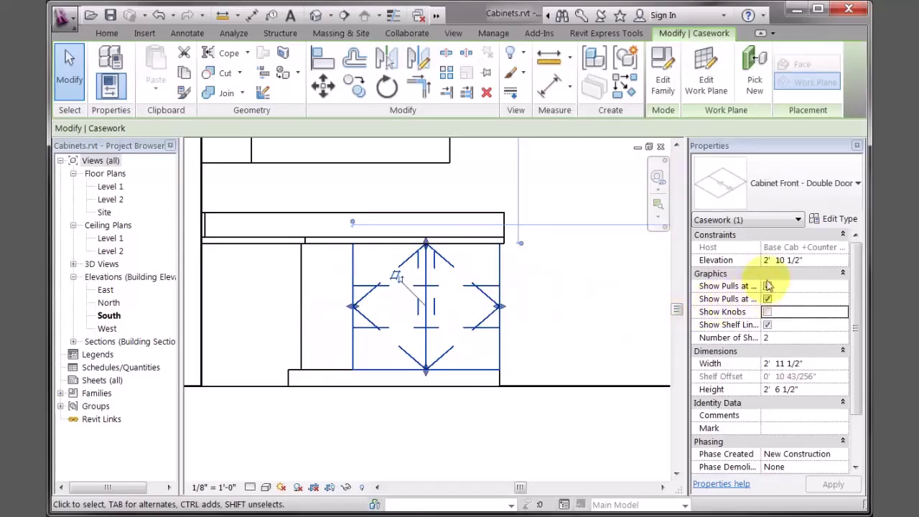
left_click_drag(760, 246, 795, 244)
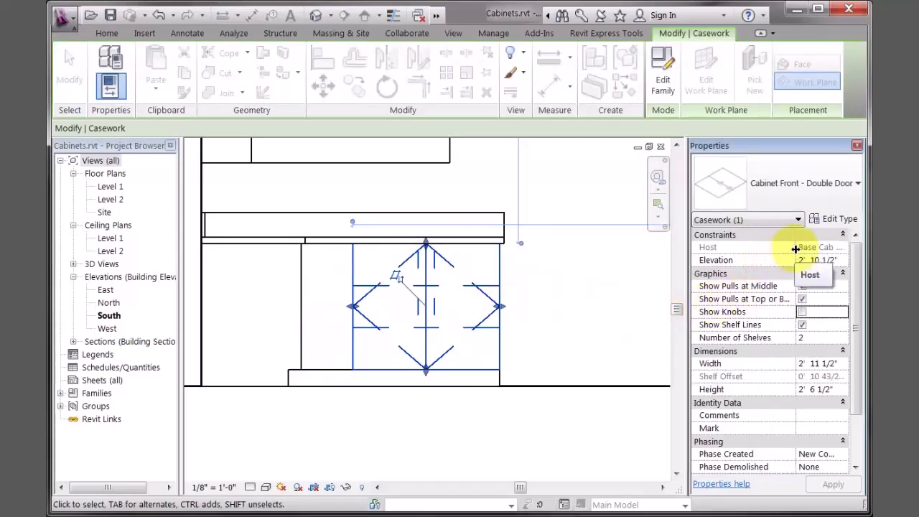
left_click(768, 307)
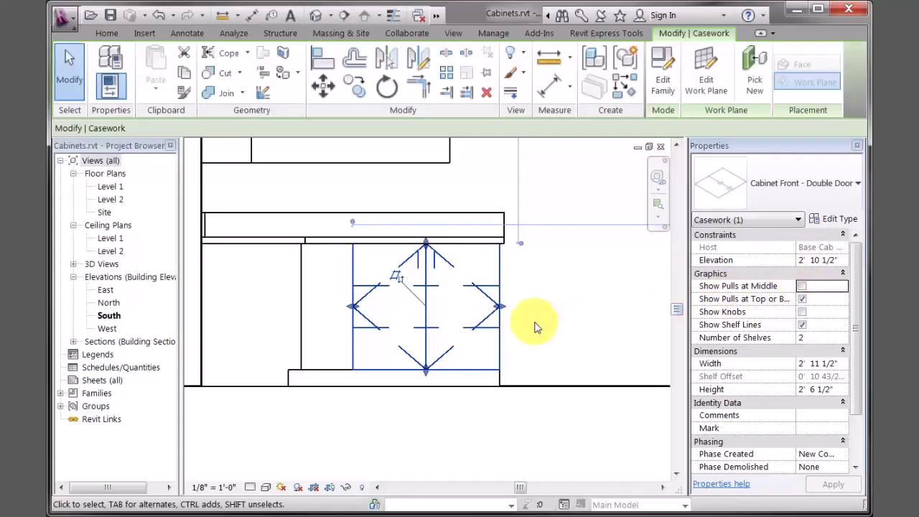
scroll(503, 292, "down", 1)
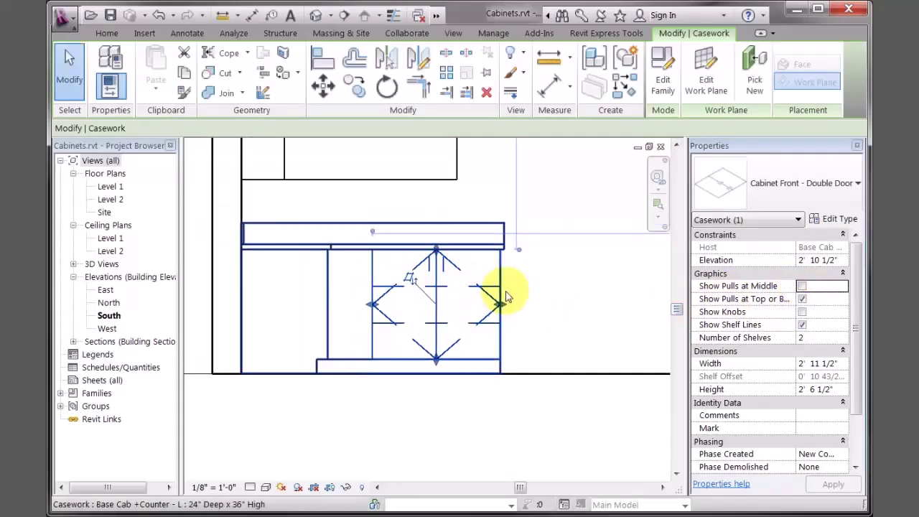
middle_click_drag(625, 308, 636, 416)
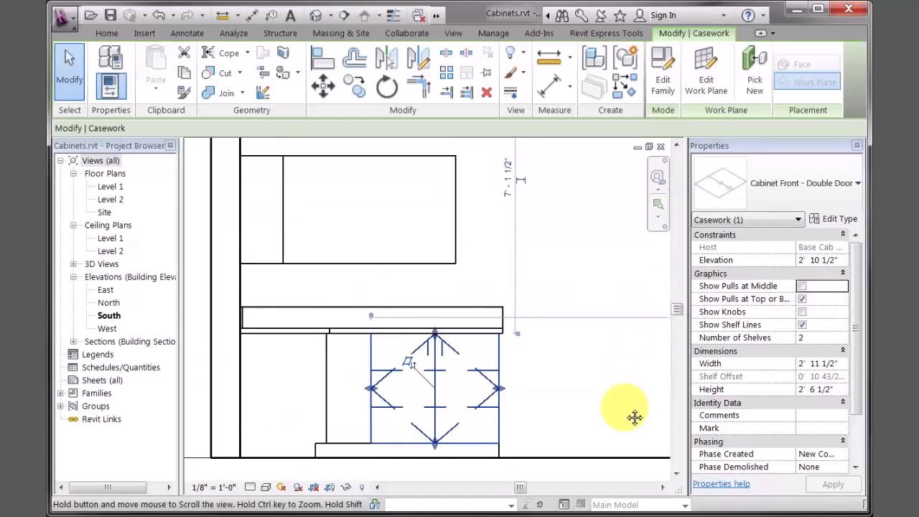
- Try to place a similar double-door front on the face of the L-shaped upper cabinet
middle_click_drag(475, 313, 490, 284)
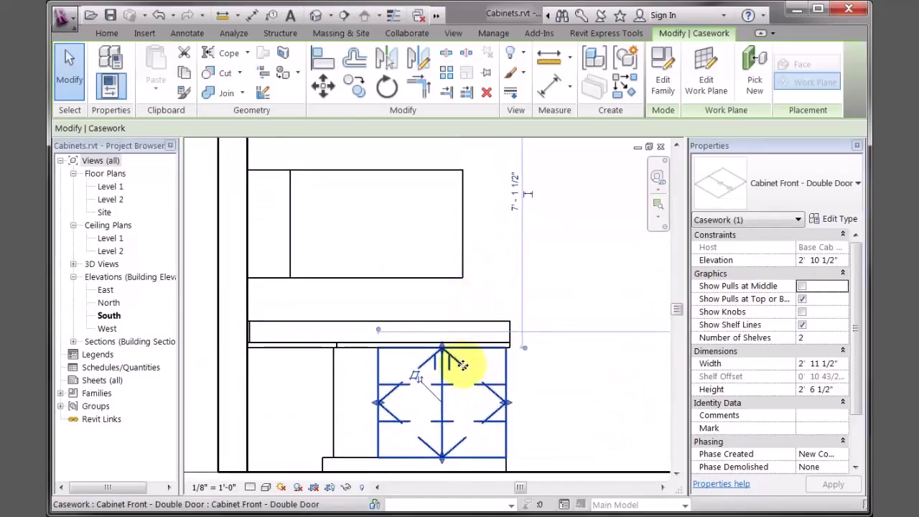
right_click(463, 364)
left_click(503, 468)
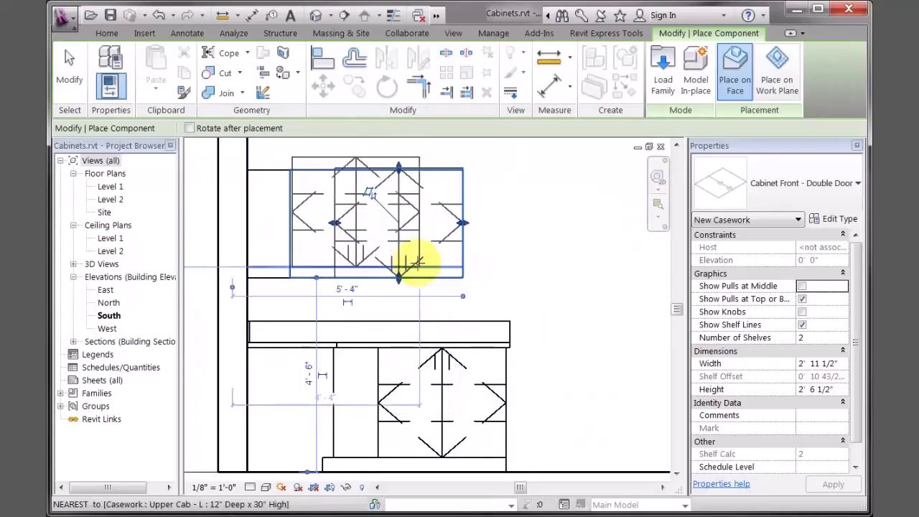
key("Escape")
key("Escape")
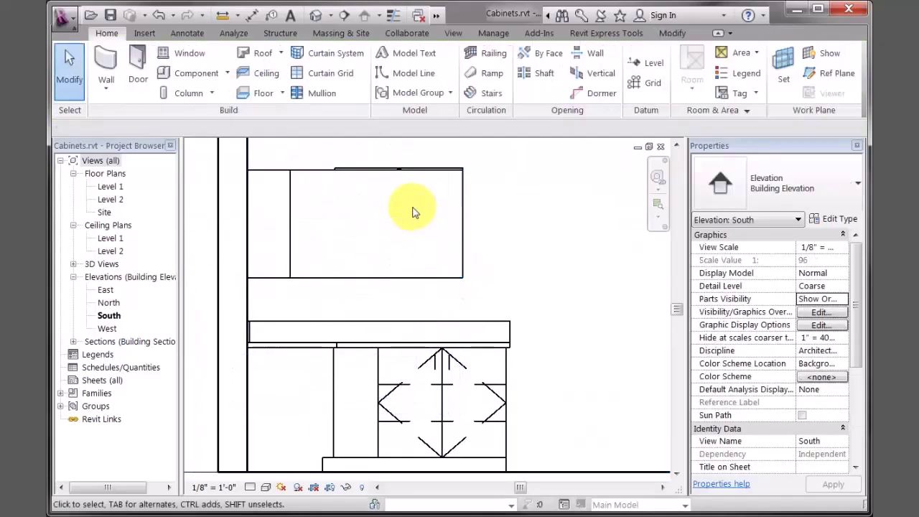
left_click(430, 164)
key("Escape")
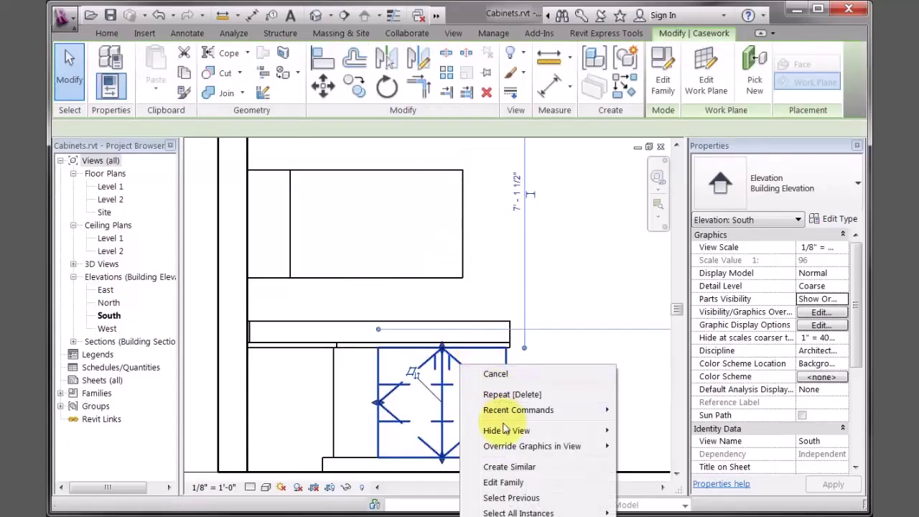
- Place a similar double-door front at the L-shaped upper cabinet's outer lower corner and shorten it to 2' 6" high
left_click(502, 466)
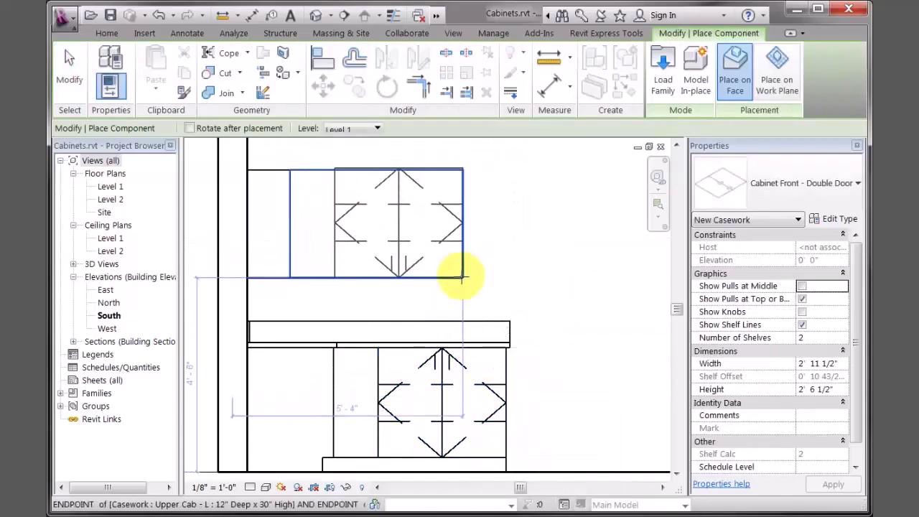
left_click(465, 272)
key("Escape")
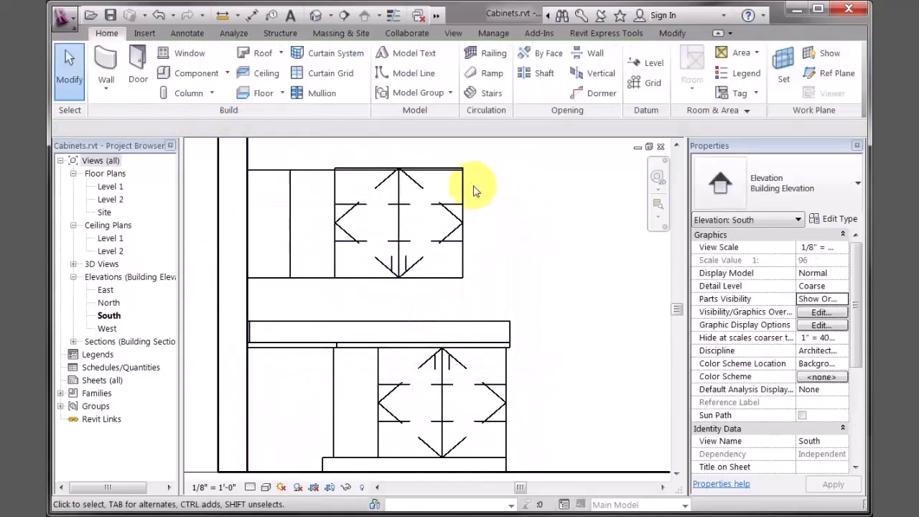
left_click(402, 172)
left_click_drag(399, 167, 402, 171)
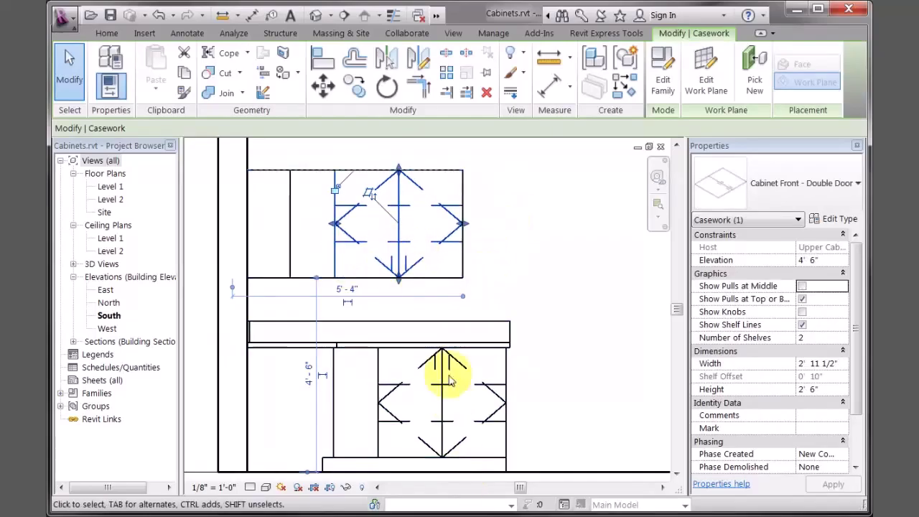
- Turn off the top-or-bottom pulls and knobs for the upper double-door front, keep Show Shelf Lines on, and set Number of Shelves to 3
left_click(801, 299)
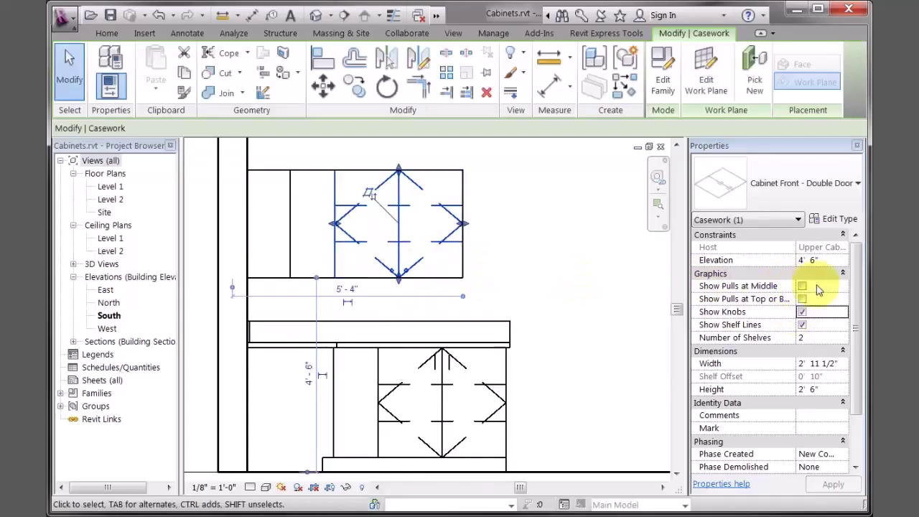
left_click(802, 313)
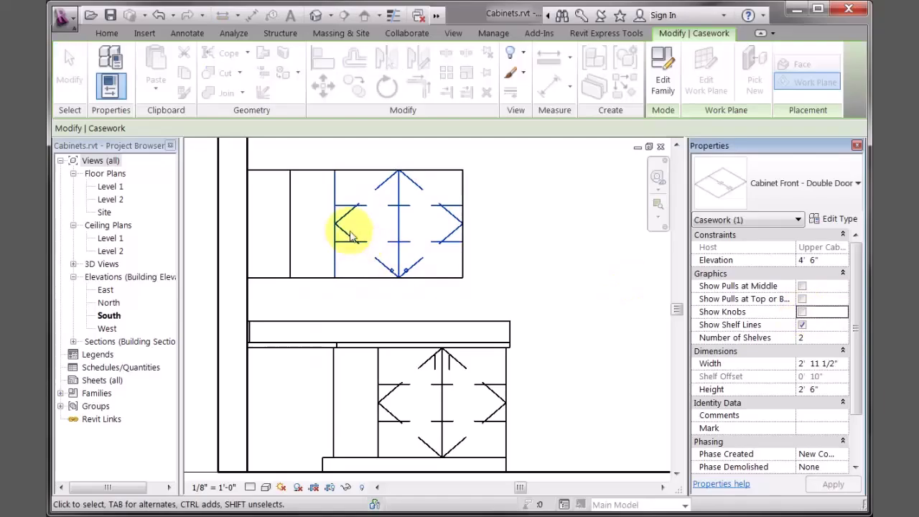
left_click(803, 327)
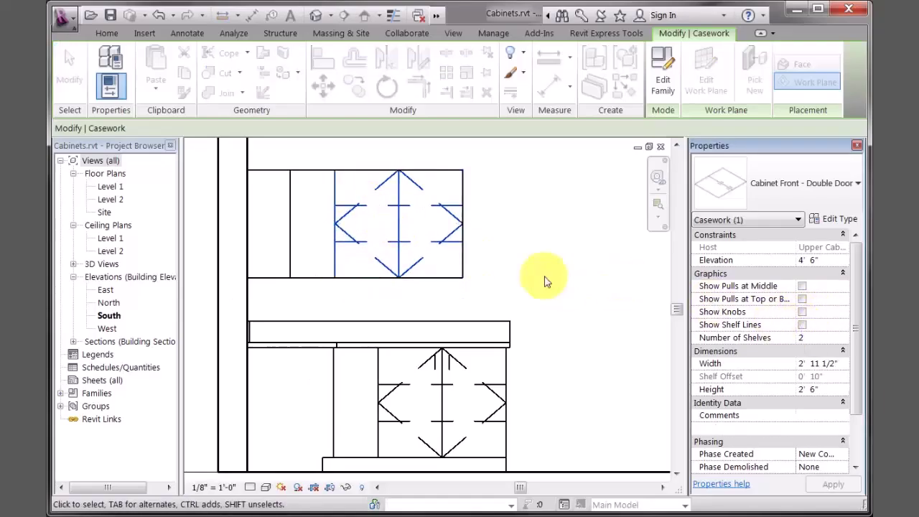
left_click(802, 325)
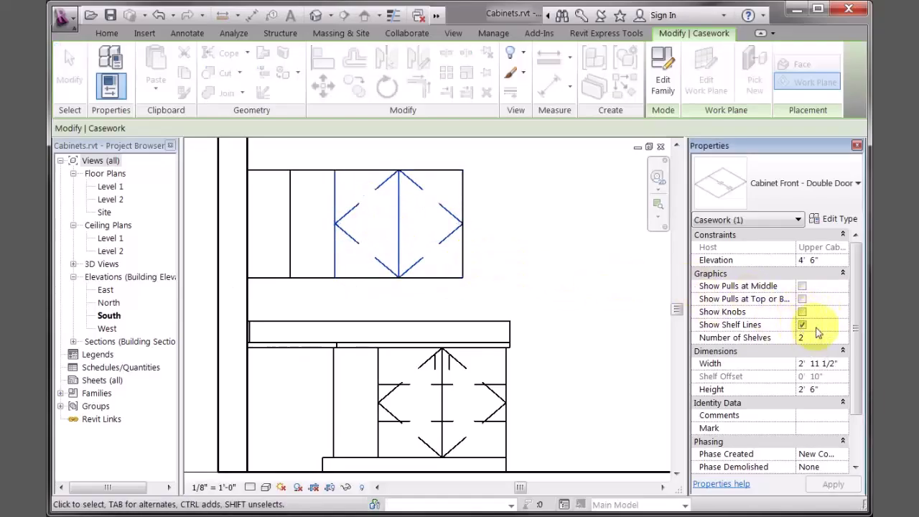
left_click(843, 335)
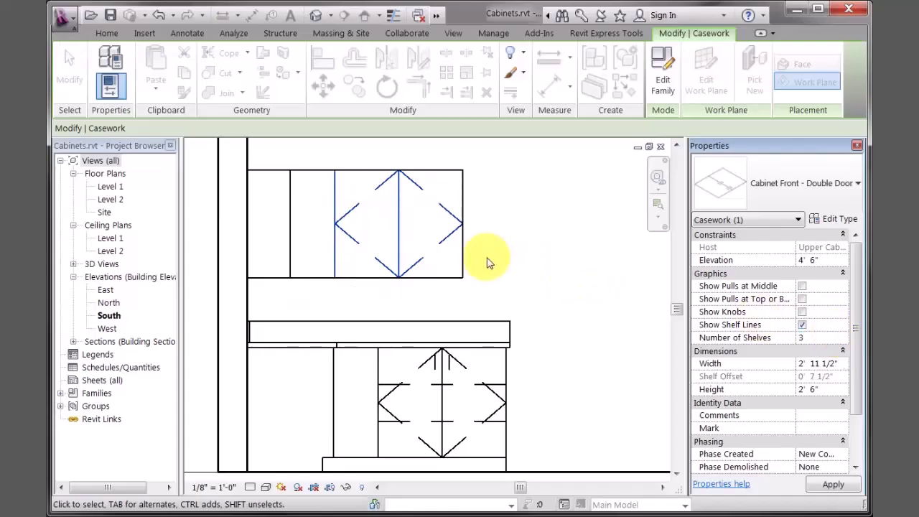
left_click(556, 288)
- Change the base cabinet's front to Cabinet Front - Double Door + Double Drawer and narrow it to 1' 6" wide
middle_click_drag(562, 322, 519, 261)
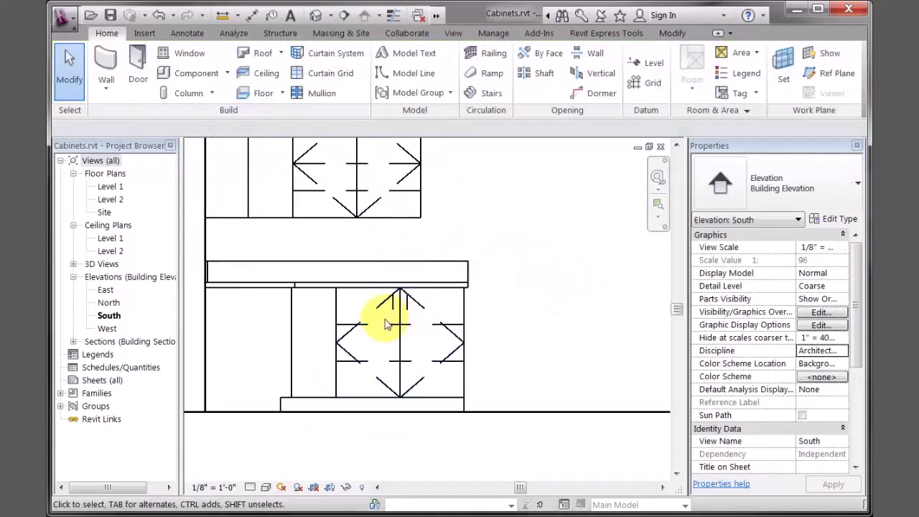
left_click(394, 329)
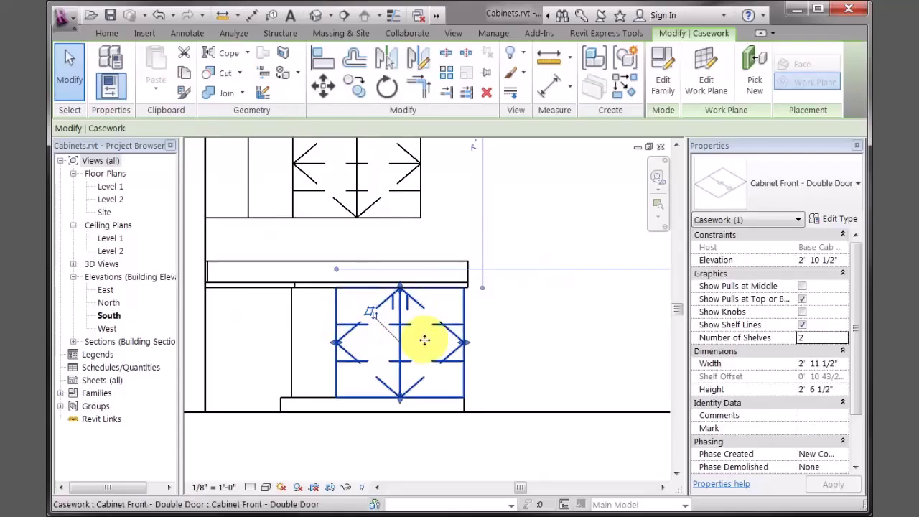
left_click(841, 207)
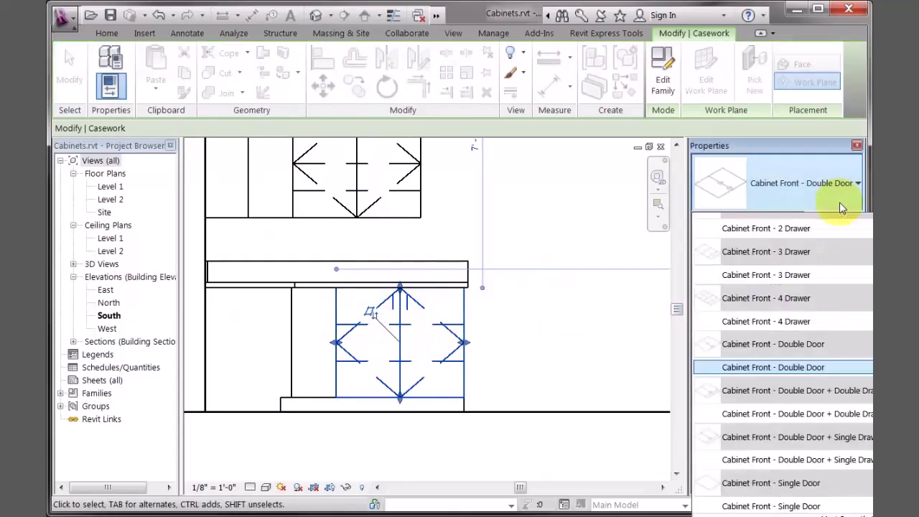
left_click(797, 414)
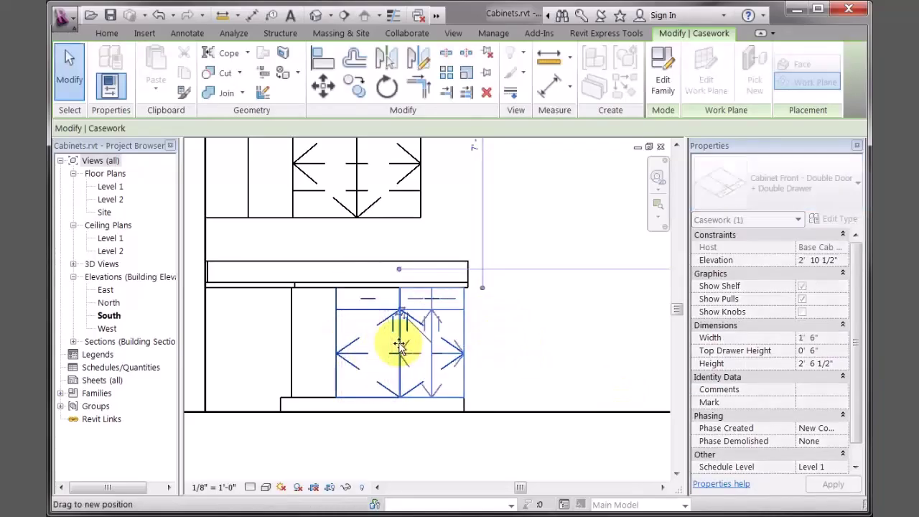
- Copy the 1' 6" wide base front to directly beside its inner edge and change the copy to Cabinet Front - 4 Drawer
left_click(354, 86)
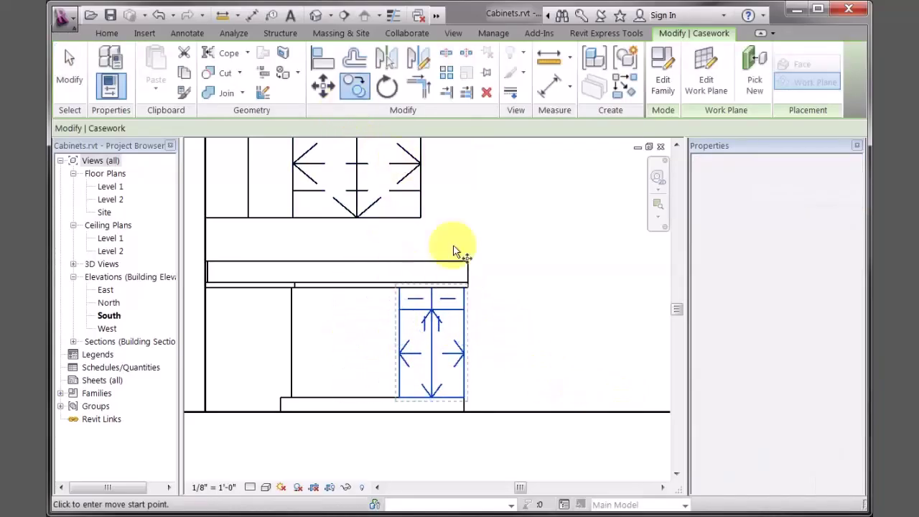
left_click(467, 296)
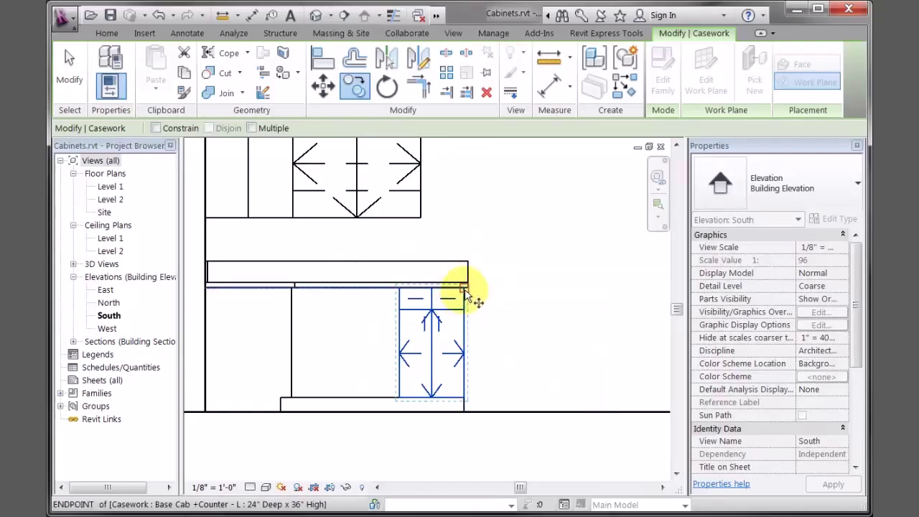
left_click(404, 293)
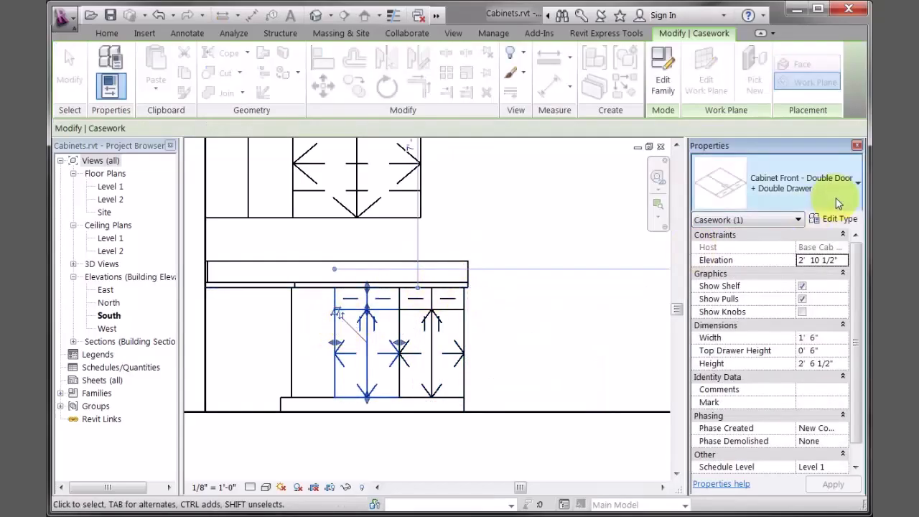
left_click(835, 196)
left_click(775, 322)
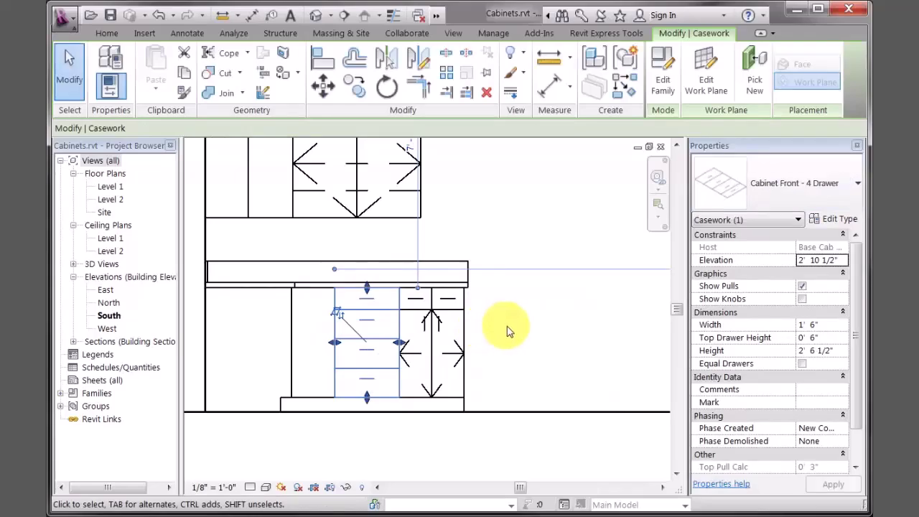
left_click(510, 329)
- Tile the open South elevation, Level 1 plan and 3D views, and examine the new cabinet fronts in 3D
scroll(511, 326, "down", 3)
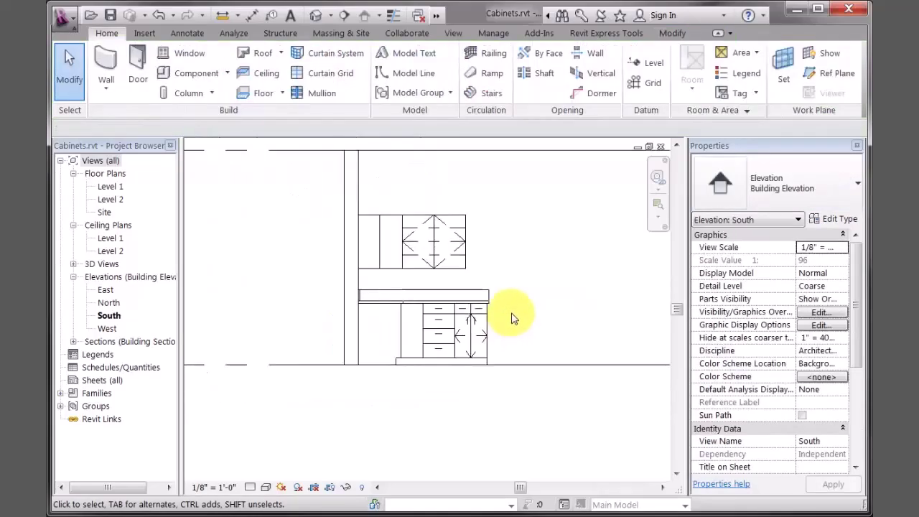
scroll(523, 308, "up", 1)
middle_click_drag(522, 310, 490, 315)
key("t")
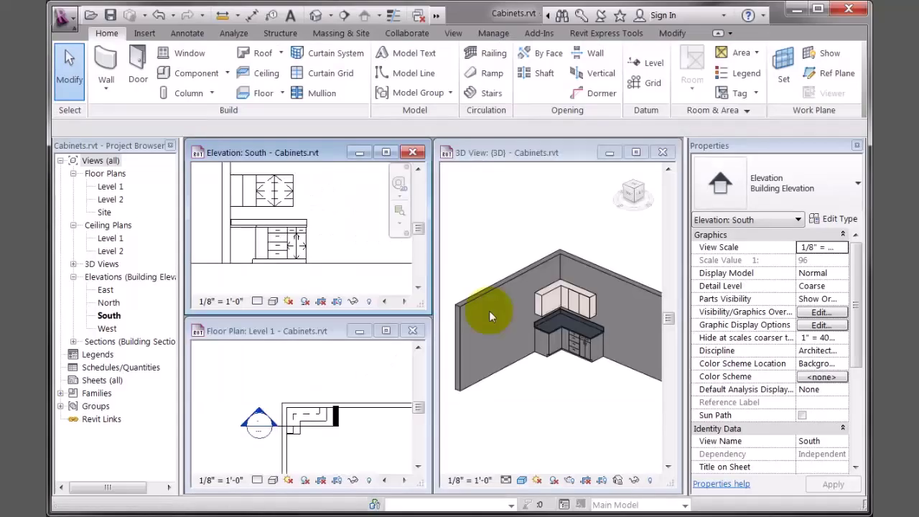
left_click(596, 365)
scroll(545, 330, "up", 3)
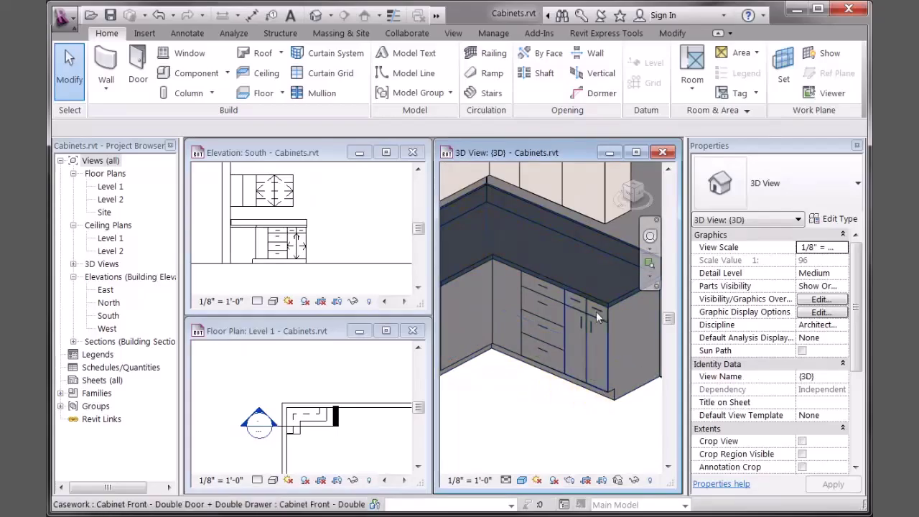
left_click(587, 414)
key("z")
key("f")
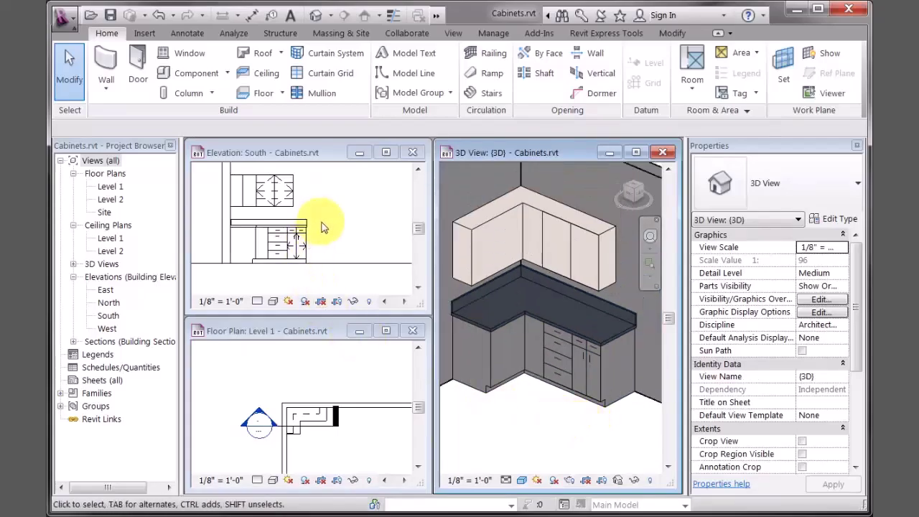
- Load the Tall Cabinet.rfa family from the Casework folder for placement in the Level 1 plan
left_click(352, 384)
middle_click_drag(353, 421, 349, 416)
scroll(349, 396, "up", 2)
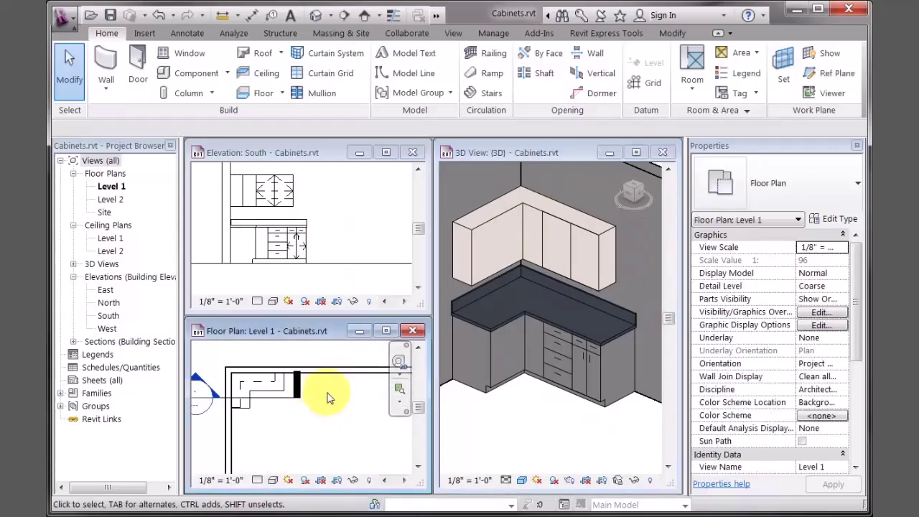
left_click(190, 72)
left_click(663, 72)
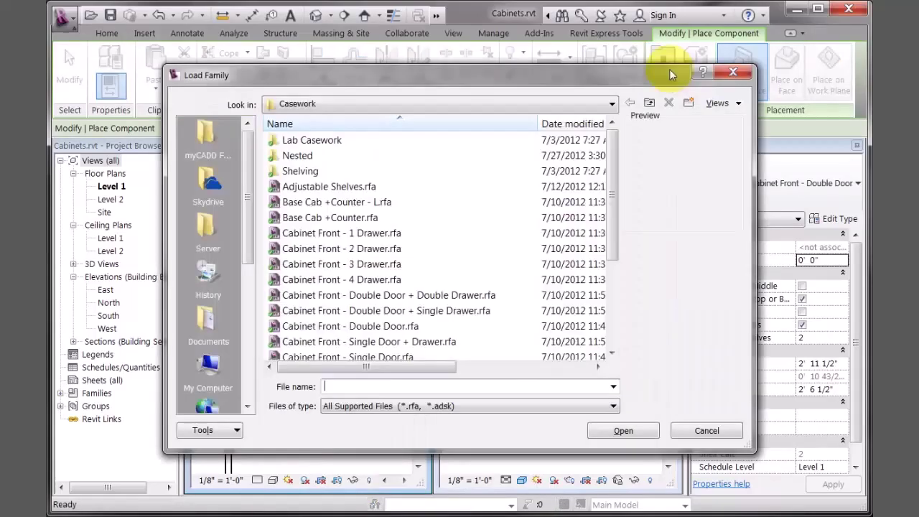
left_click_drag(617, 178, 607, 276)
left_click(338, 310)
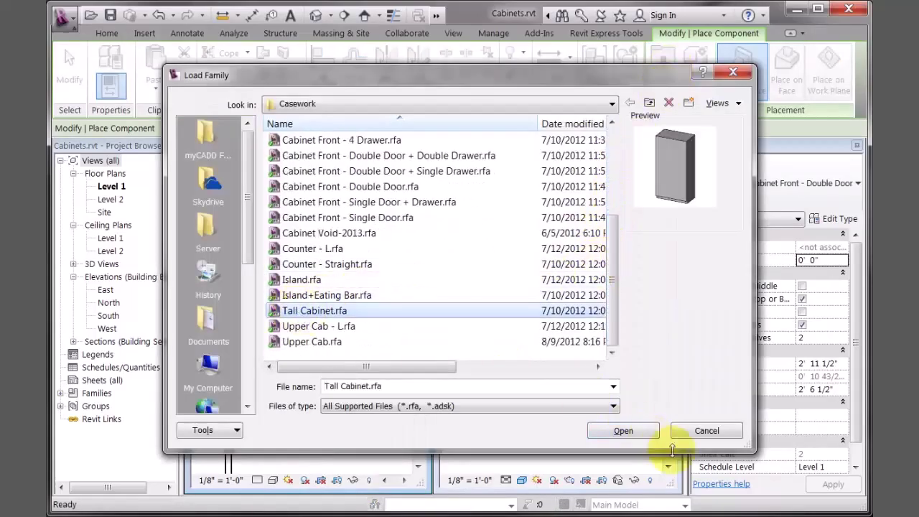
left_click(625, 431)
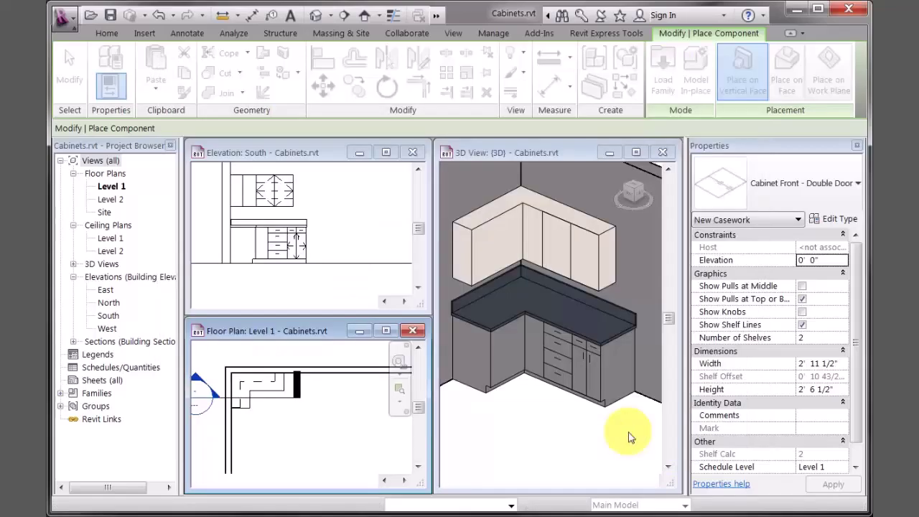
- Place a 24" Deep x 84" High Tall Cabinet against the wall past the base cabinets' outer end, and view it in 3D
left_click(310, 373)
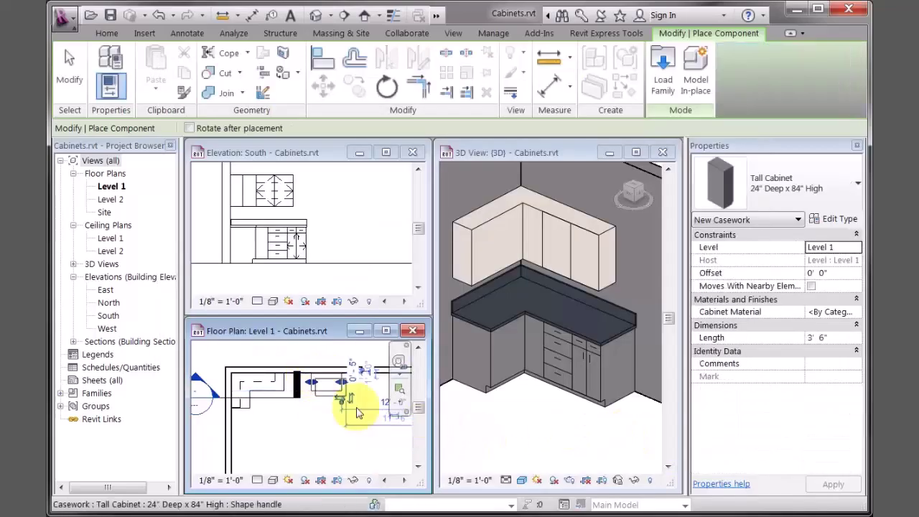
key("Escape")
key("Escape")
left_click(569, 440)
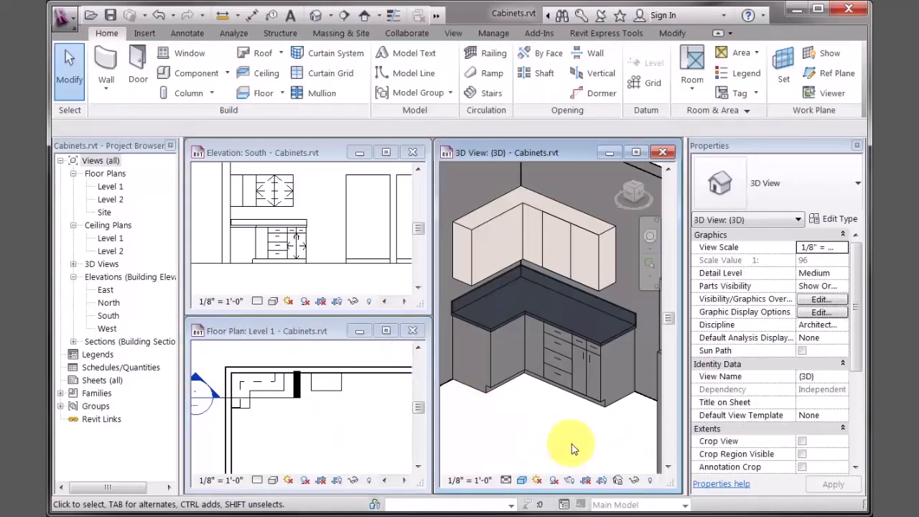
scroll(557, 416, "down", 4)
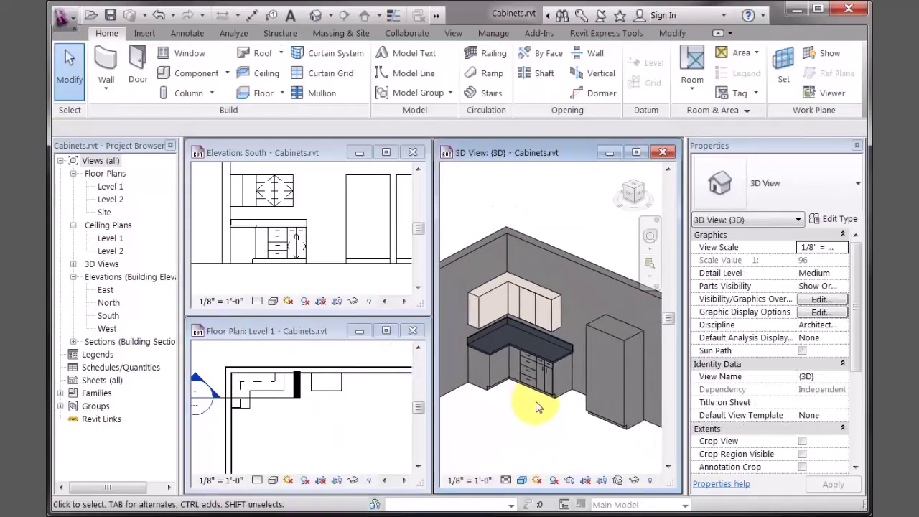
left_click(539, 407)
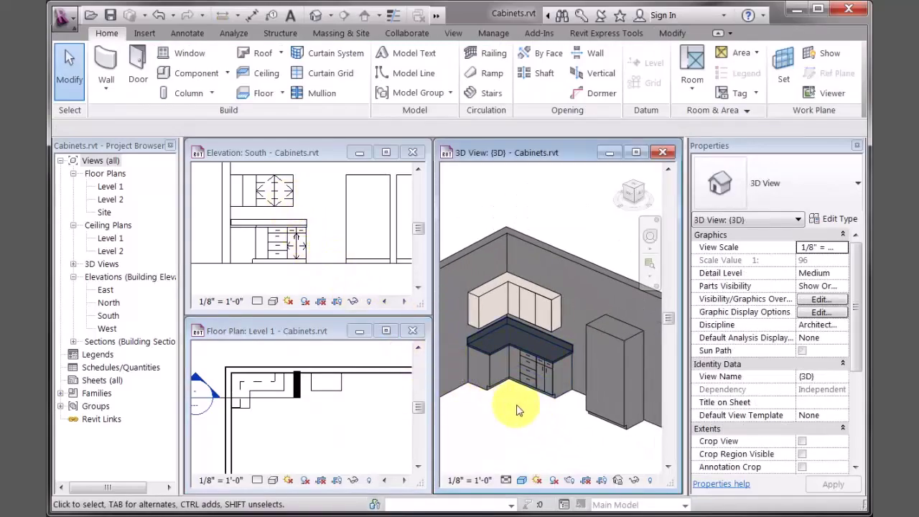
left_click(643, 387)
left_click(596, 438)
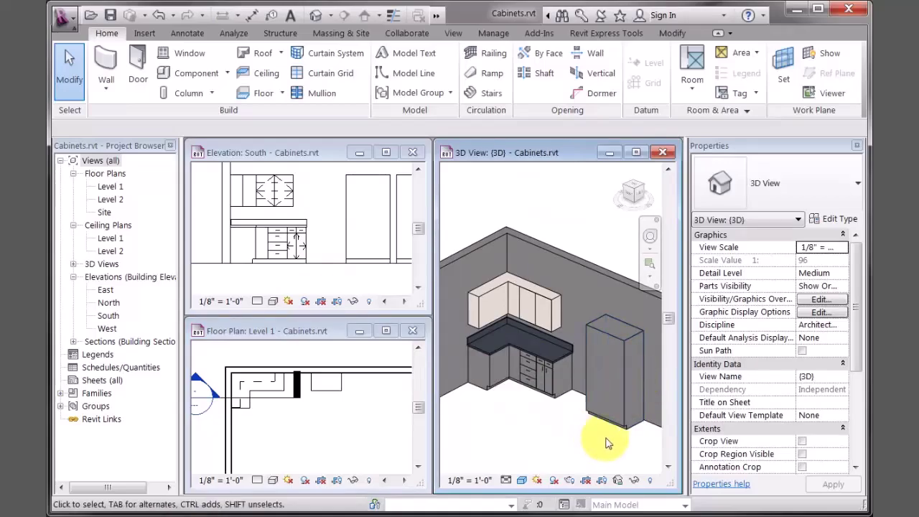
- Place a Cabinet Front - Double Door component on the tall cabinet's front face in the 3D view
left_click(179, 80)
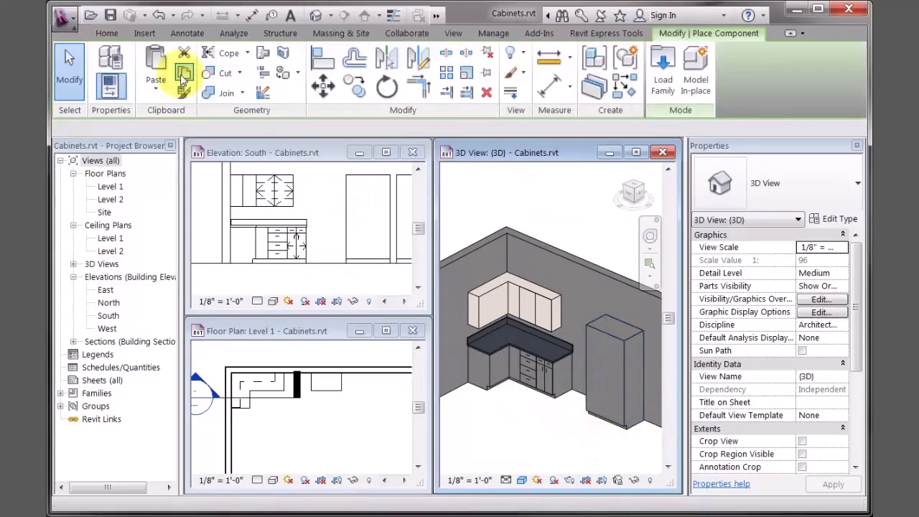
left_click(785, 177)
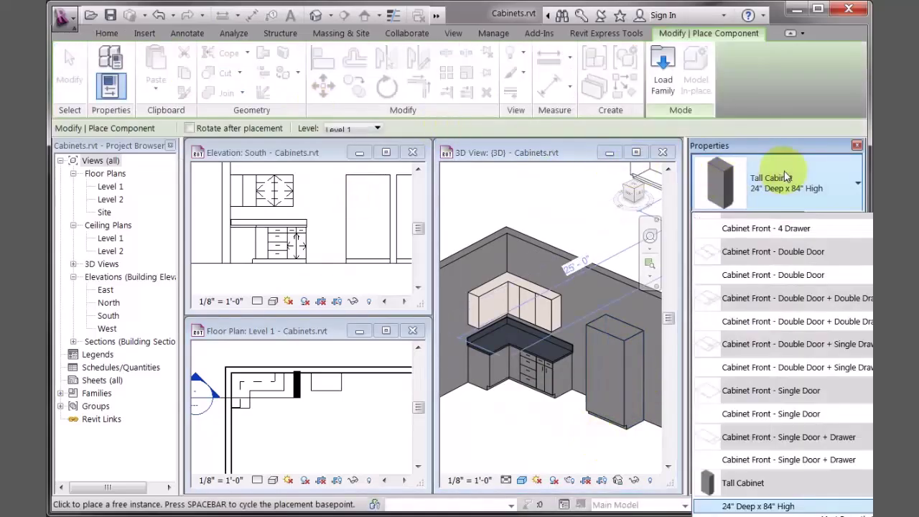
left_click(766, 275)
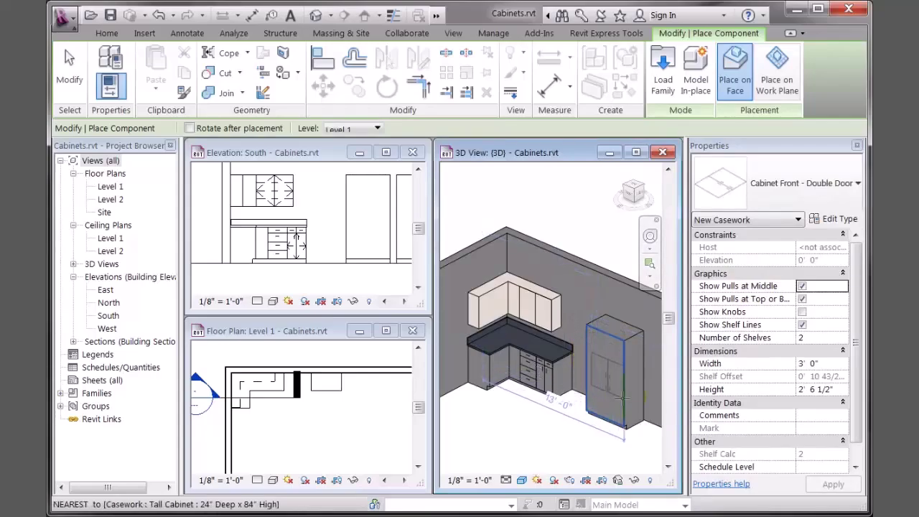
left_click(623, 399)
- In the South elevation, stretch the double-door front to 3' 6" wide by 6' 8" high, covering the tall cabinet face above the toe kick
left_click(337, 270)
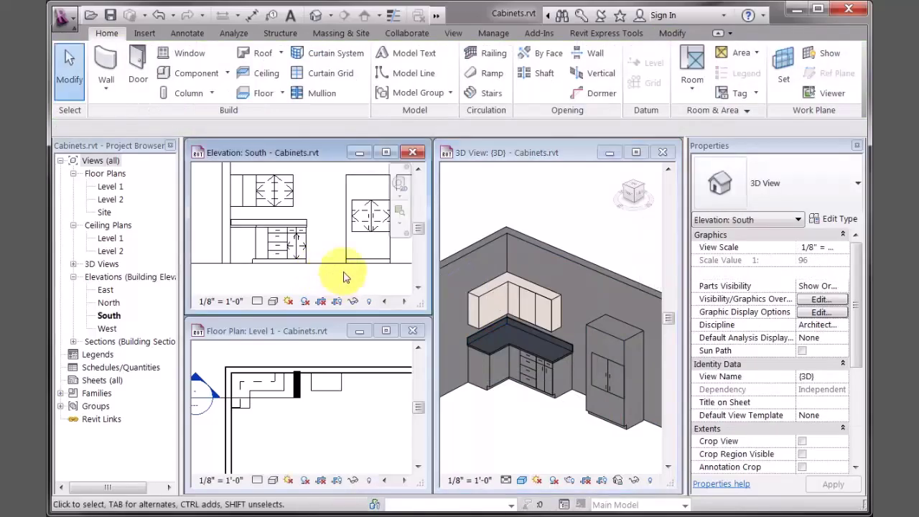
left_click(396, 152)
middle_click_drag(375, 164, 410, 228)
scroll(455, 280, "down", 2)
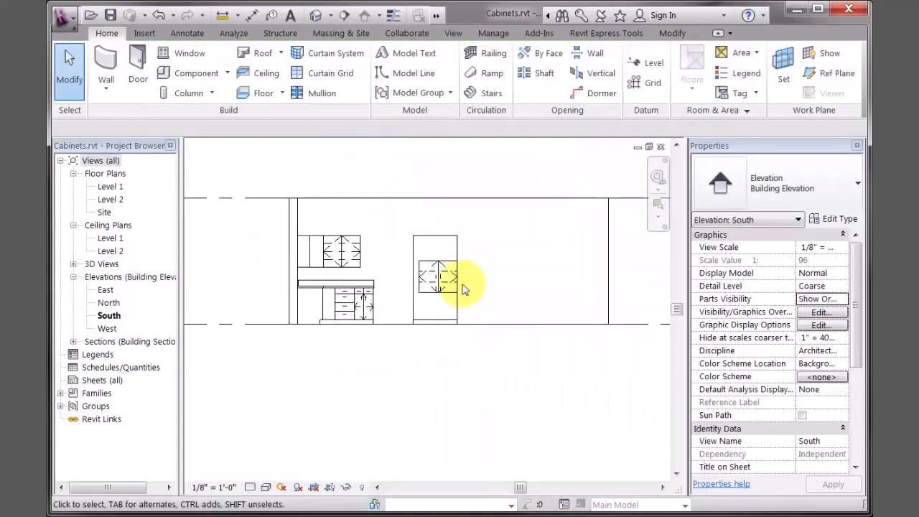
scroll(422, 267, "up", 3)
left_click(439, 264)
left_click_drag(421, 285, 448, 216)
left_click_drag(445, 318, 445, 367)
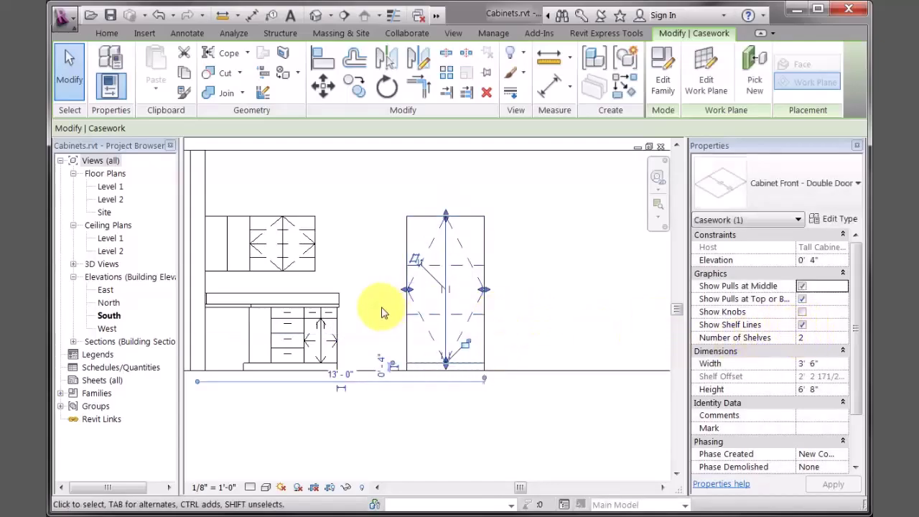
- Turn off the tall double-door front's pulls at top or bottom and set its number of shelves to 5
left_click(802, 299)
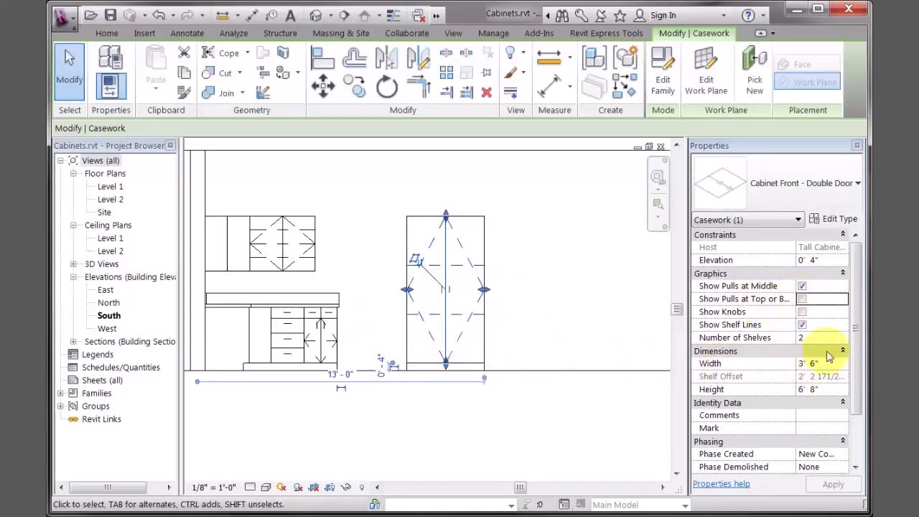
left_click(845, 339)
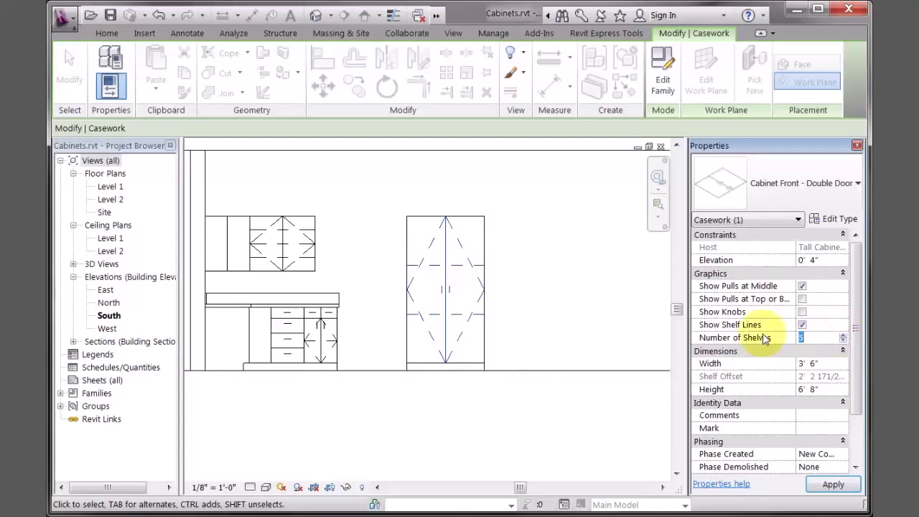
left_click(539, 304)
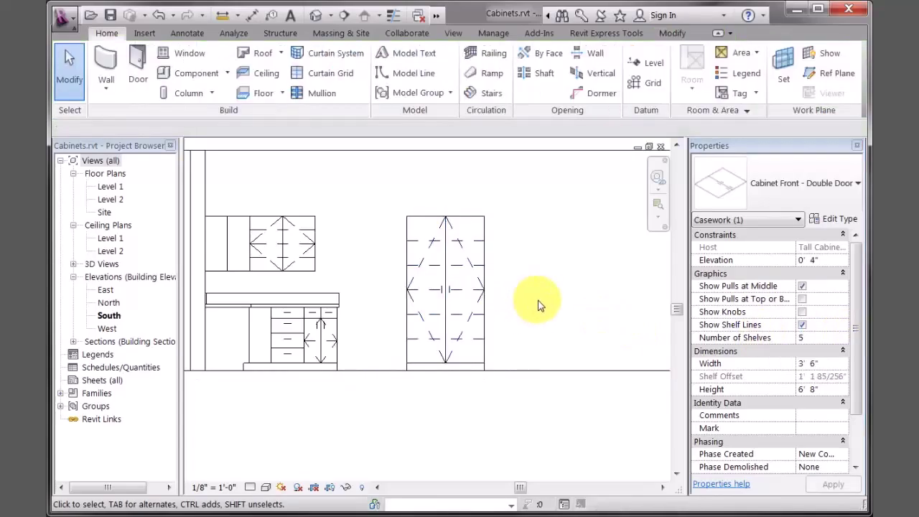
scroll(535, 304, "down", 2)
middle_click_drag(542, 307, 522, 311)
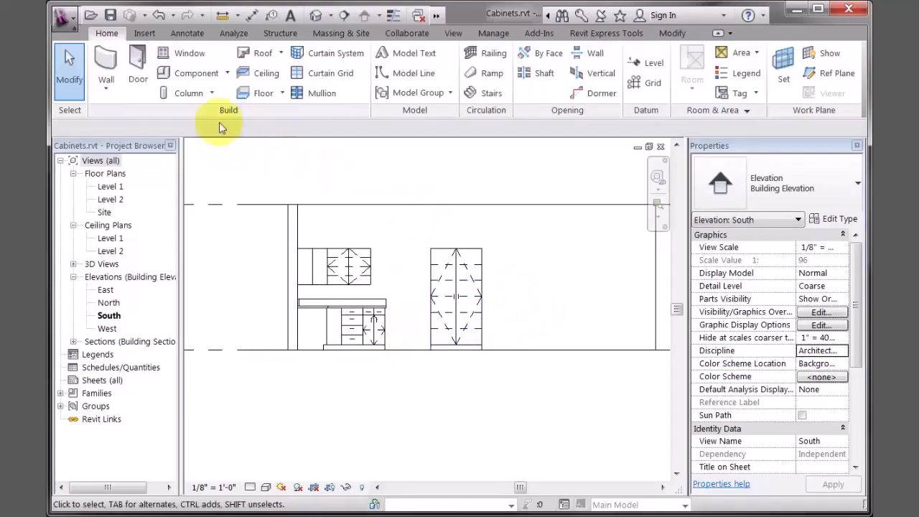
- Load the Counter - L.rfa and Counter - Straight.rfa families from the Casework folder
left_click(186, 74)
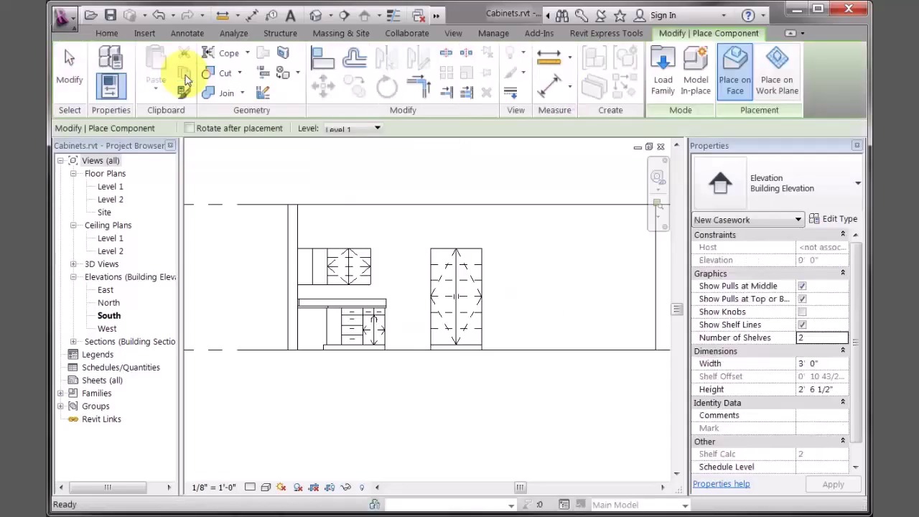
left_click(661, 88)
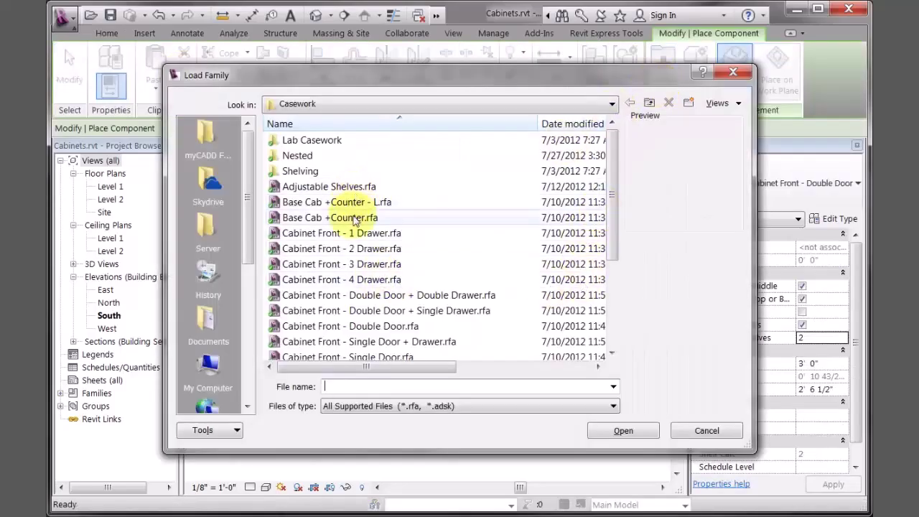
left_click_drag(615, 205, 617, 294)
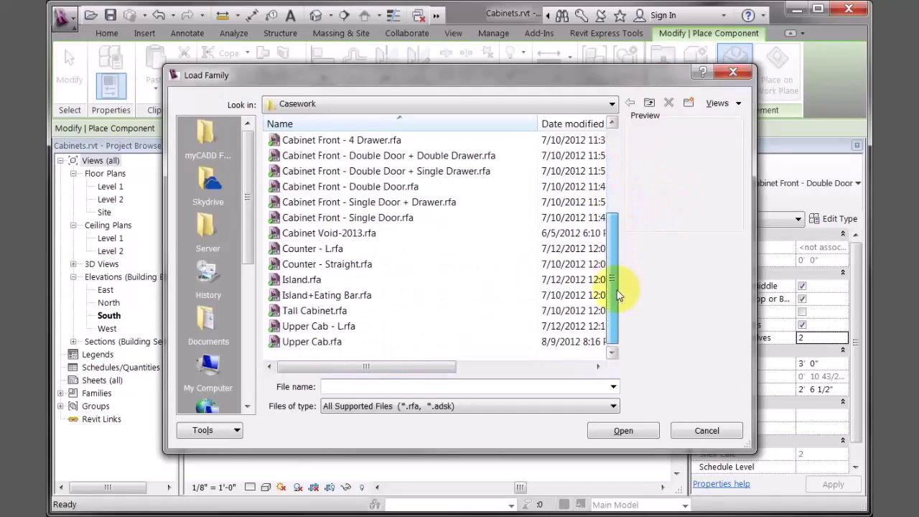
left_click(343, 251)
left_click(342, 264, "ctrl")
left_click(622, 431)
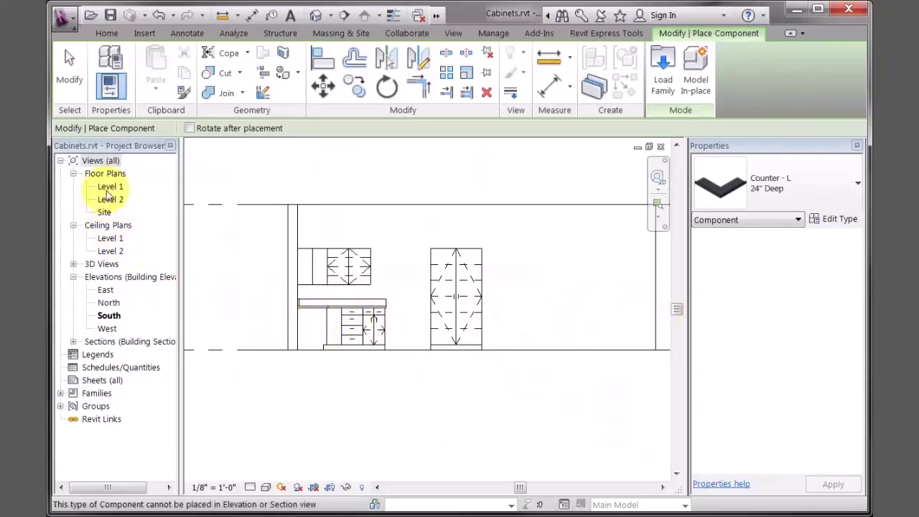
- Place a Counter - L 24" Deep in the Level 1 plan against the long wall, beyond the tall cabinet
double_click(109, 186)
mouse_move(330, 251)
middle_mouse_down()
mouse_move(320, 236)
mouse_move(434, 319)
middle_mouse_up()
left_click(177, 79)
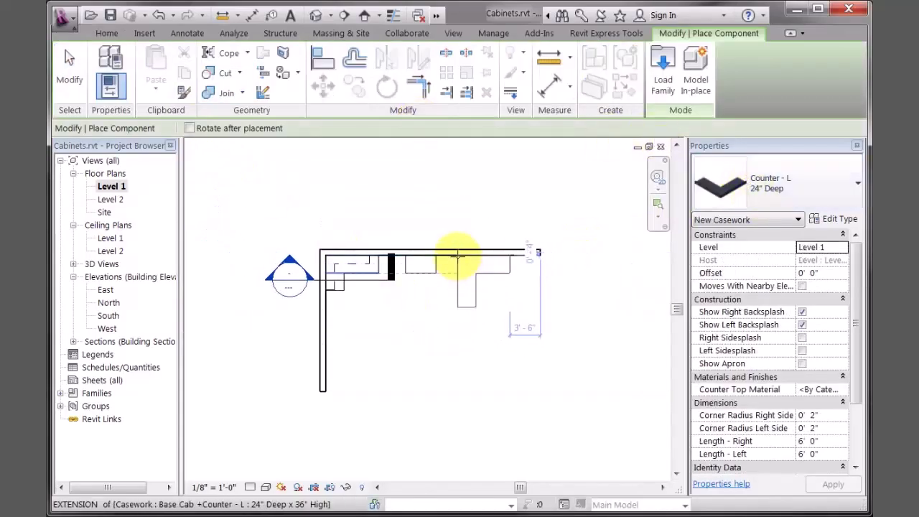
key("Escape")
key("Escape")
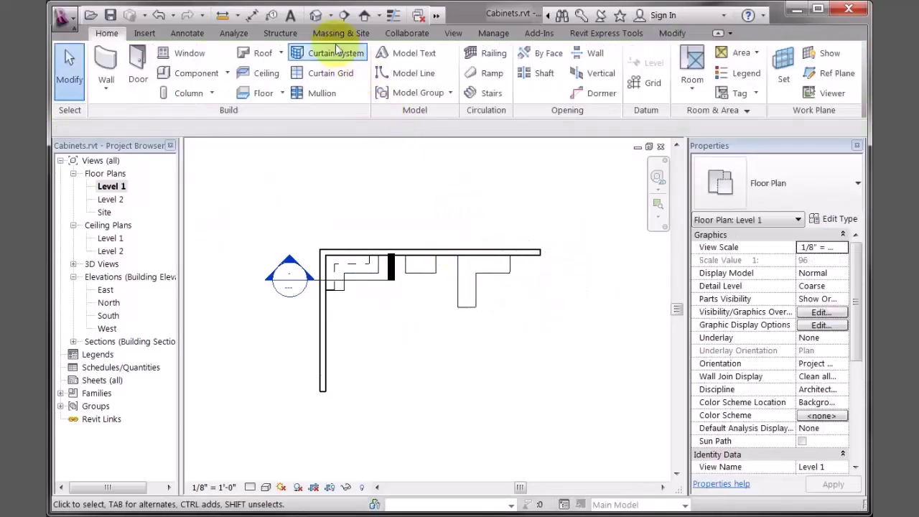
- In the 3D view, turn on the L-shaped counter's right sidesplash, left sidesplash and apron
left_click(316, 16)
scroll(375, 424, "up", 5)
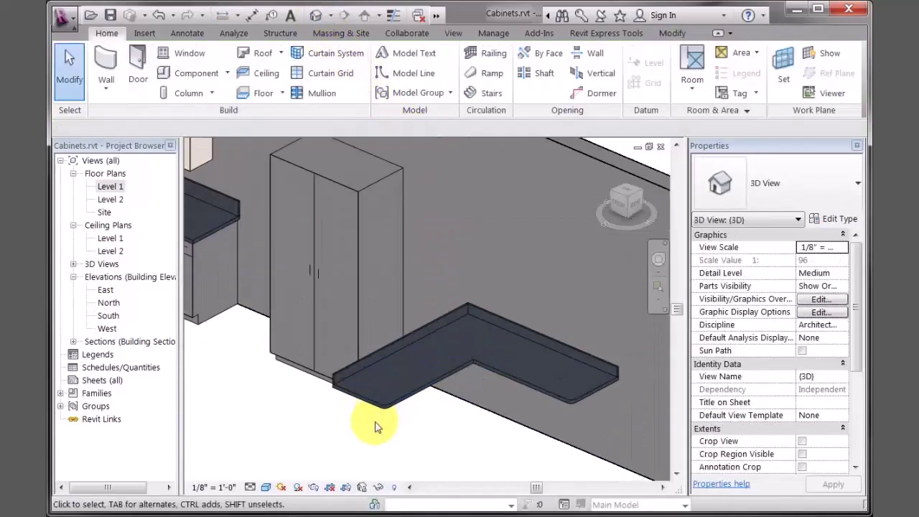
scroll(354, 392, "down", 3)
scroll(454, 346, "up", 2)
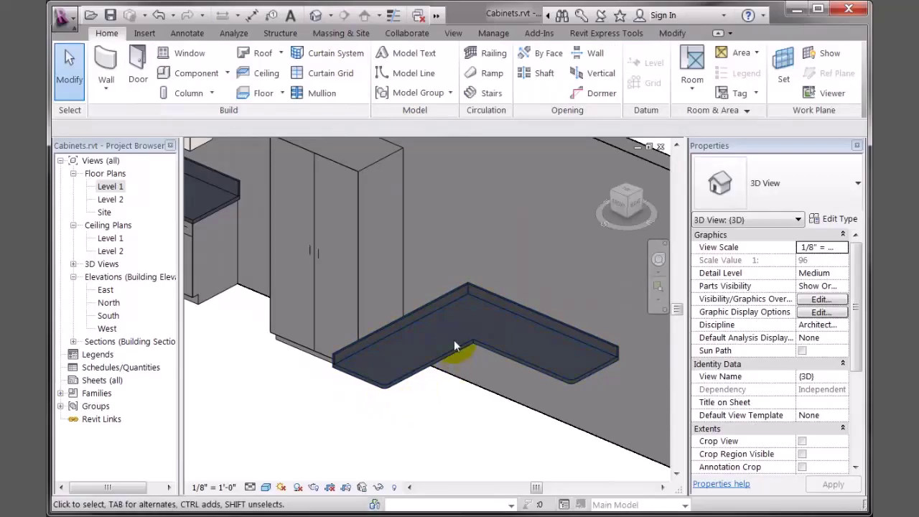
left_click(460, 355)
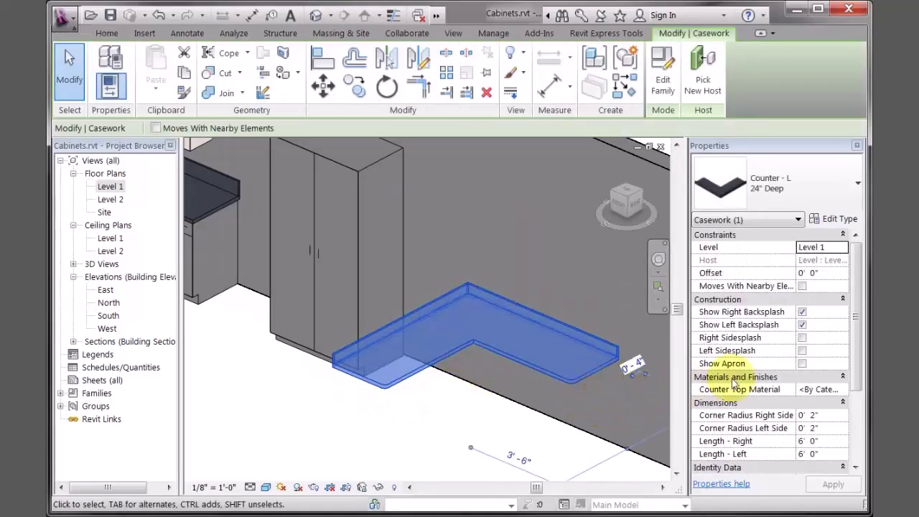
left_click(803, 339)
left_click(802, 351)
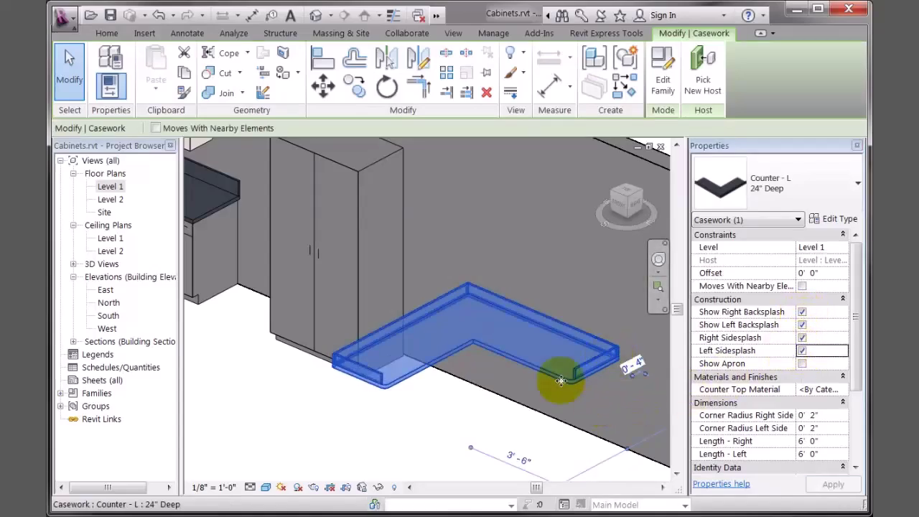
left_click(801, 364)
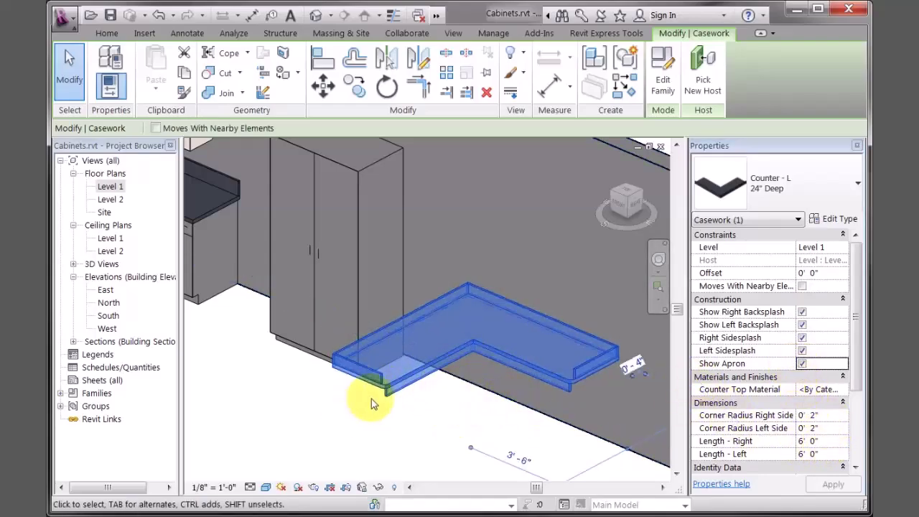
- Set the L-shaped counter's left side corner radius to 0' 4"
left_click(819, 414)
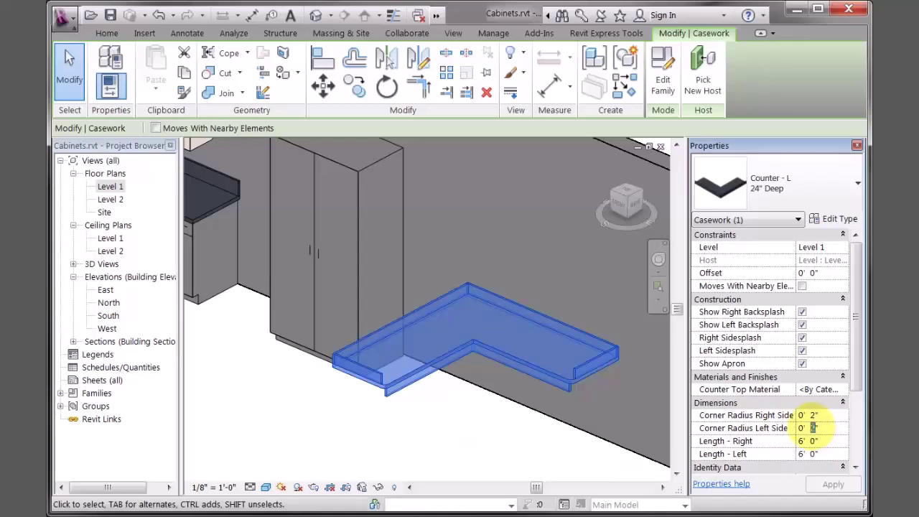
type("4")
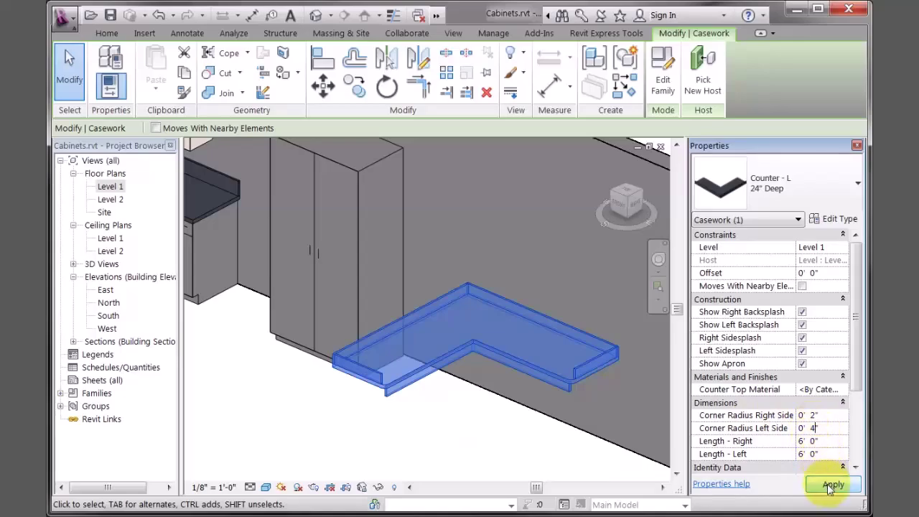
left_click(831, 485)
left_click(454, 436)
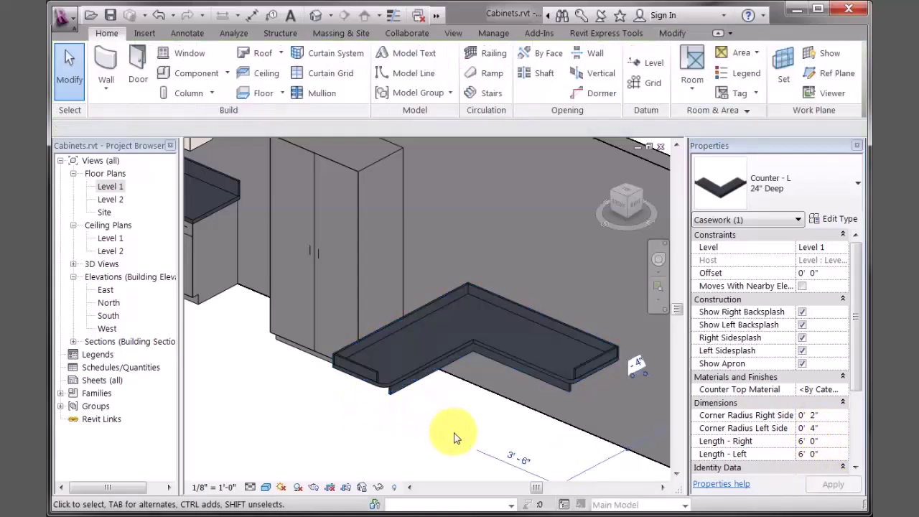
- Change the L-shaped counter to the Counter - Straight 24" Deep type
left_click(501, 352)
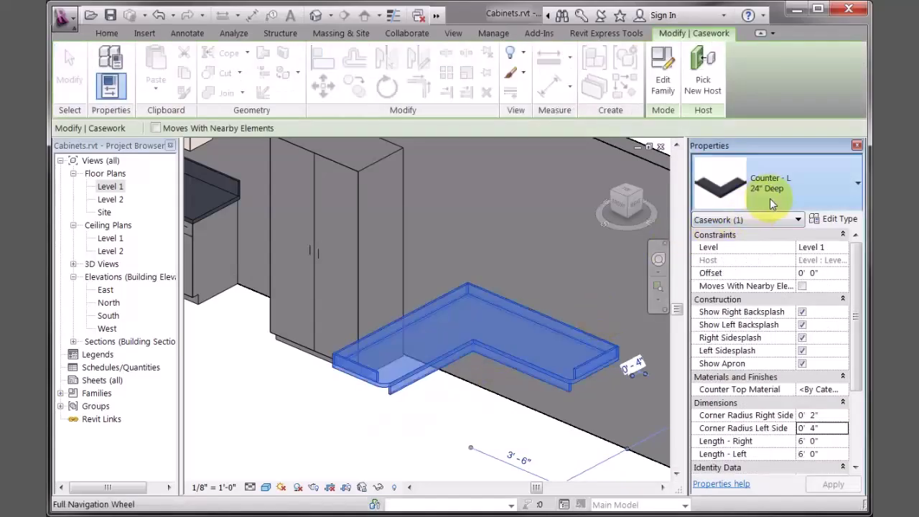
left_click(770, 194)
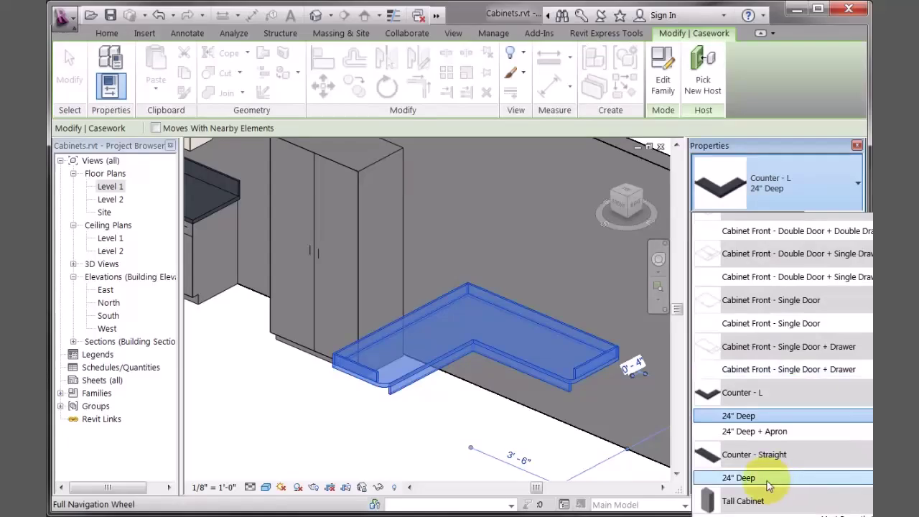
left_click(774, 479)
left_click(447, 431)
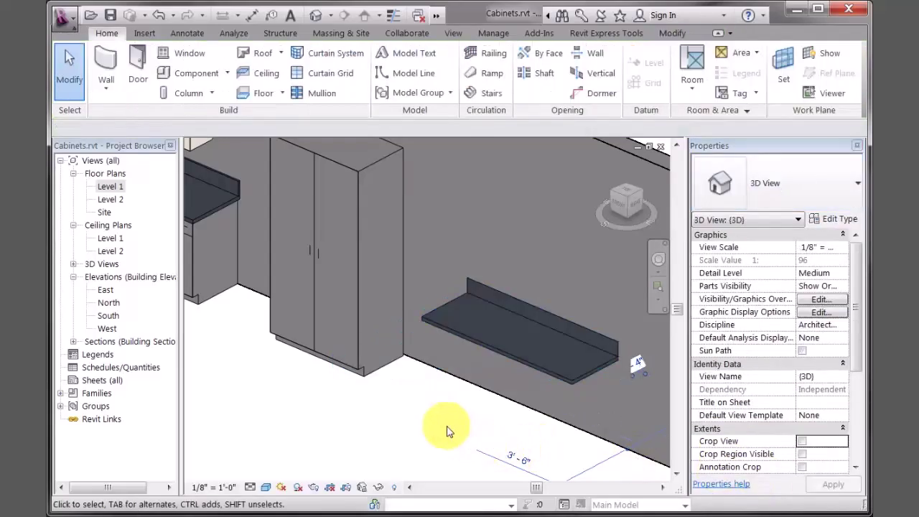
scroll(447, 431, "down", 4)
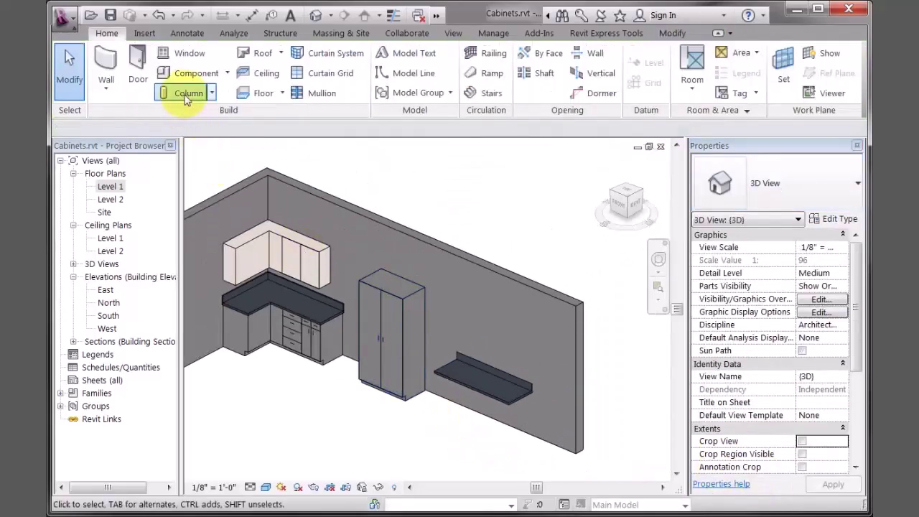
- Load the Island.rfa and Island+Eating Bar.rfa families from the Casework folder for placement in the 3D view
left_click(188, 73)
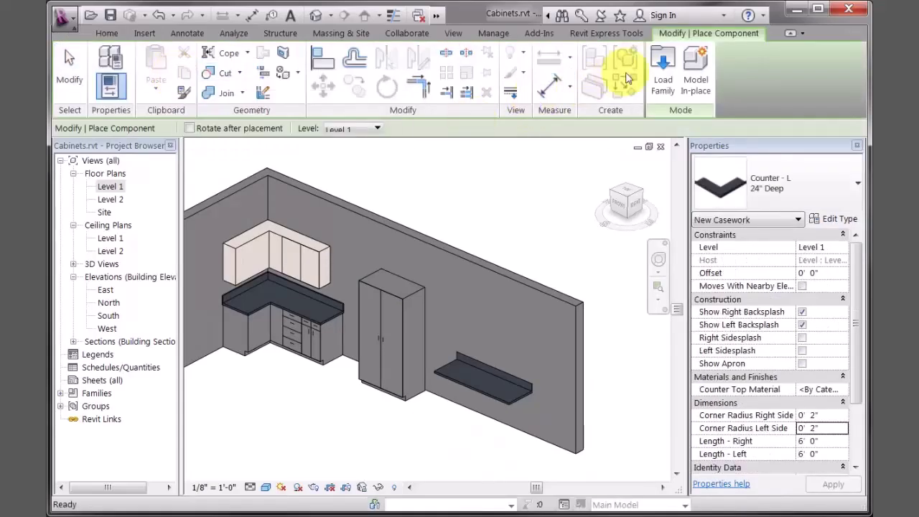
left_click(662, 72)
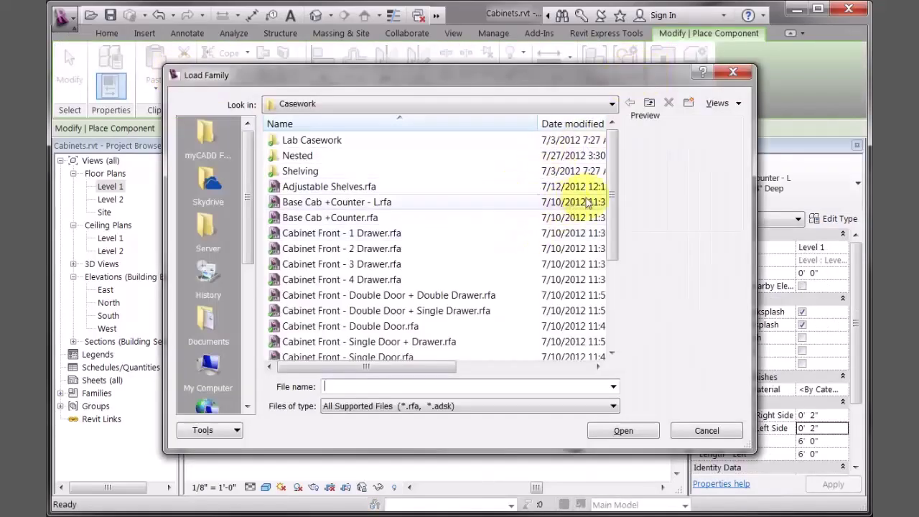
left_click_drag(613, 204, 613, 250)
left_click_drag(612, 272, 613, 294)
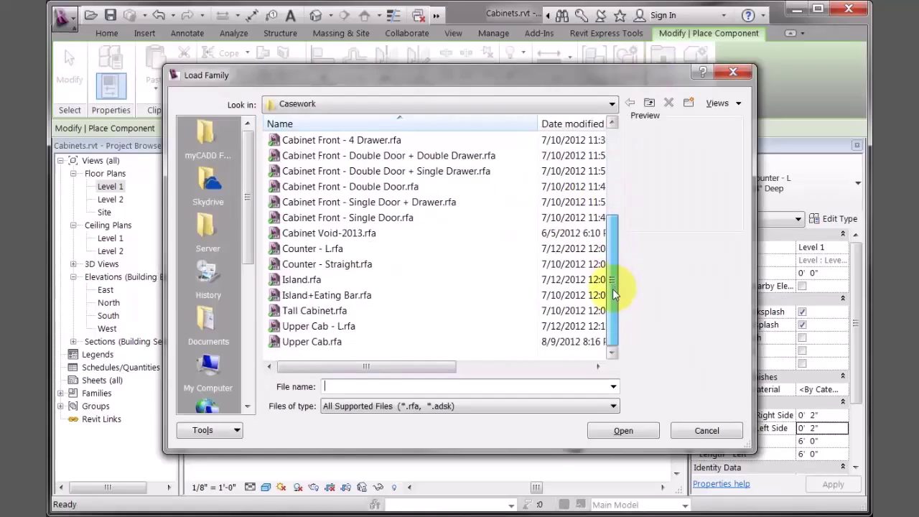
left_click(309, 280)
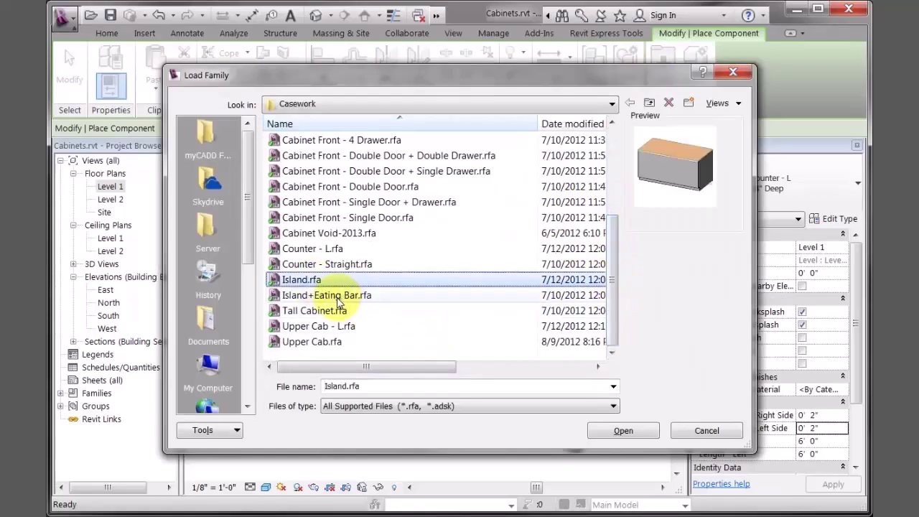
left_click(344, 300, "ctrl")
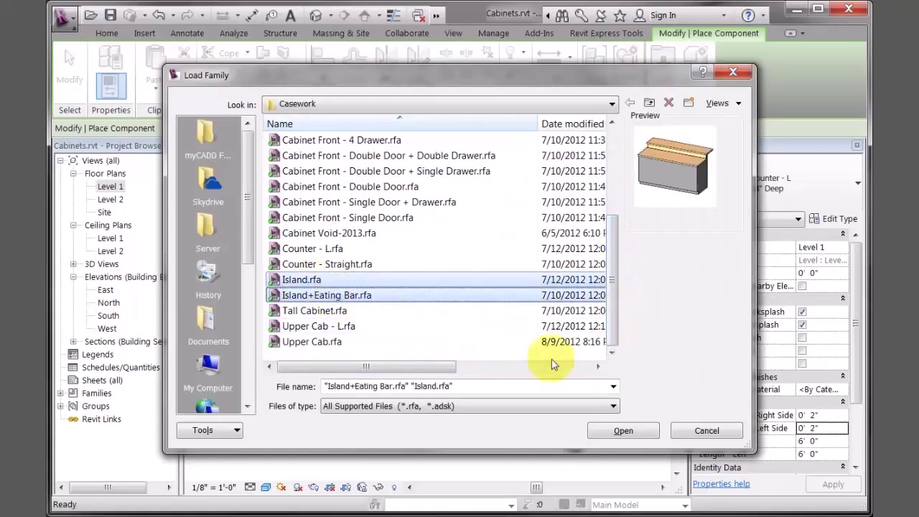
left_click(619, 432)
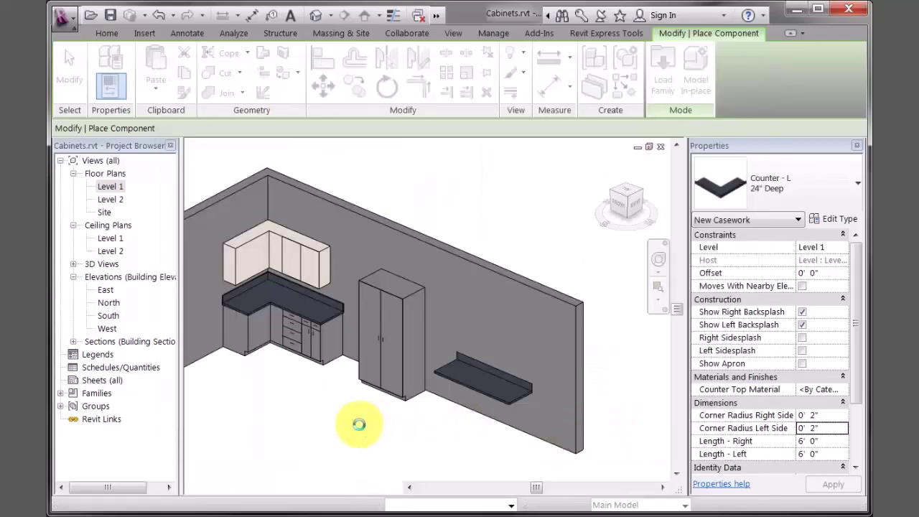
middle_click_drag(330, 423, 466, 431)
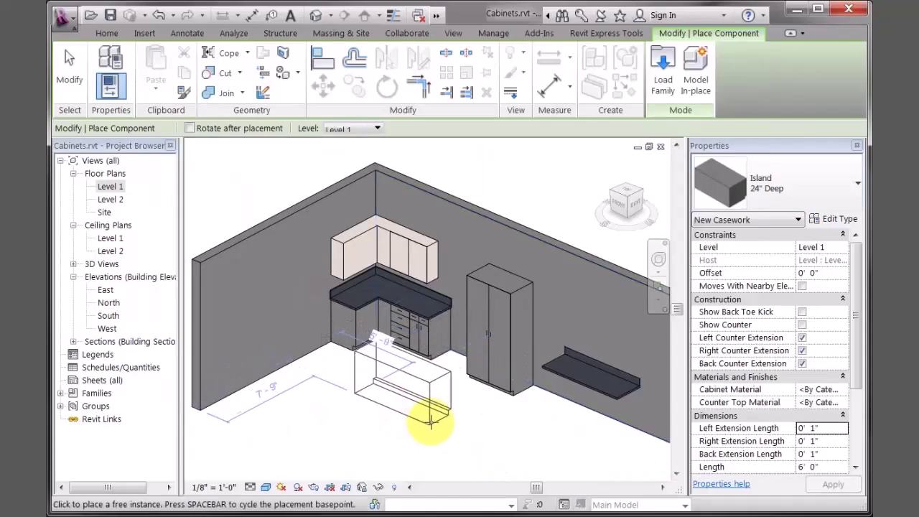
- Place a 24" deep island on the floor in front of the L-shaped counter and turn on its counter
left_click(431, 417)
key("Escape")
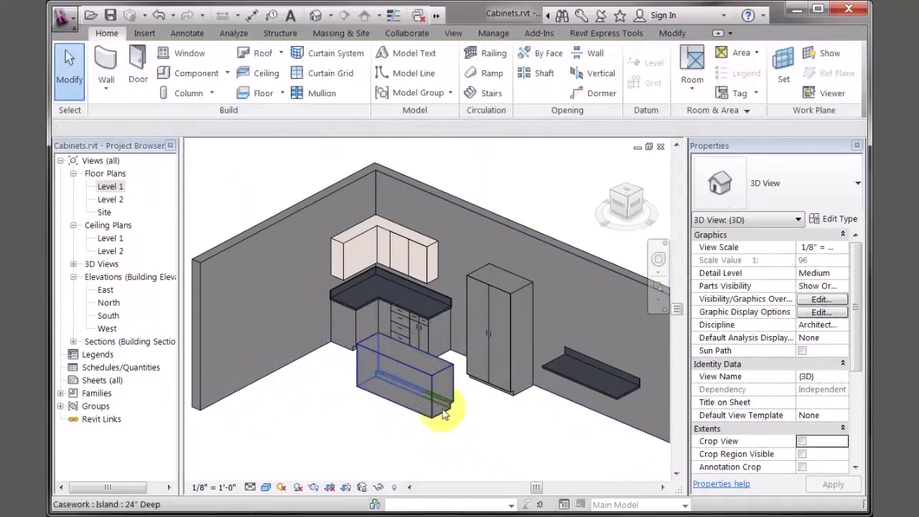
scroll(458, 403, "up", 3)
left_click(455, 415)
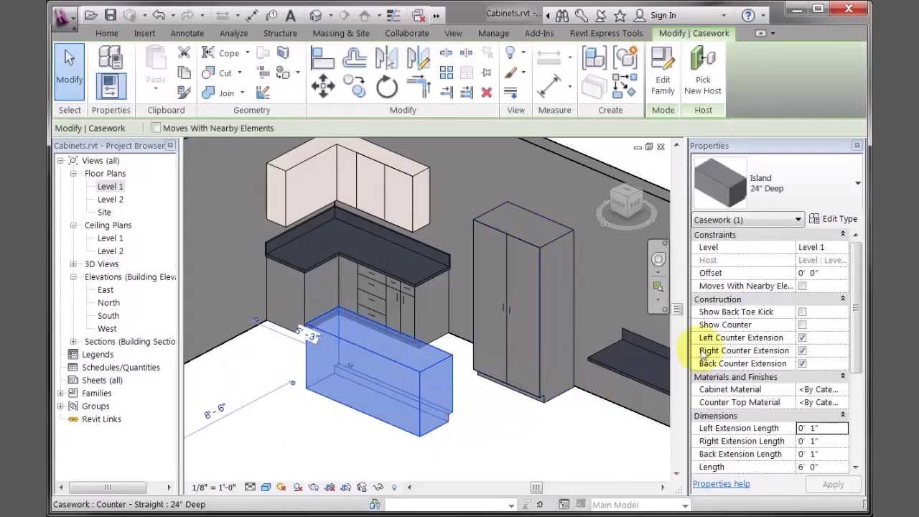
left_click(806, 325)
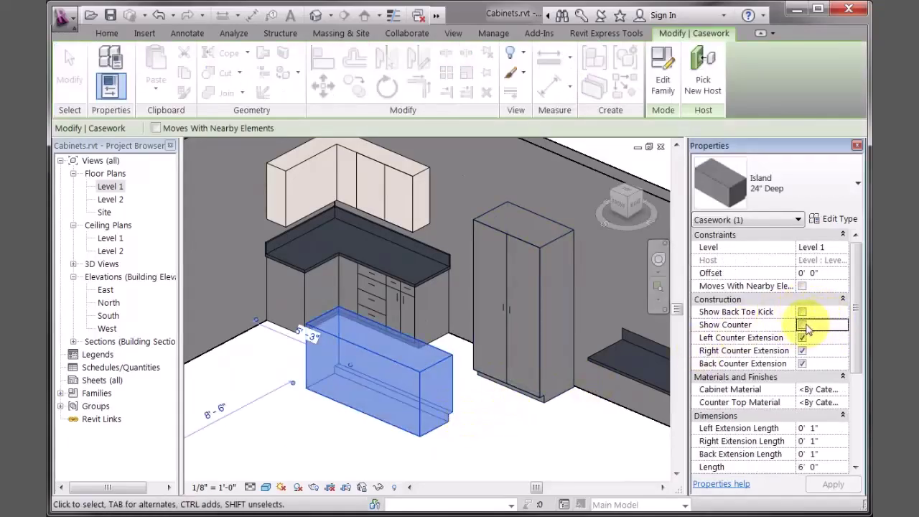
left_click(442, 368)
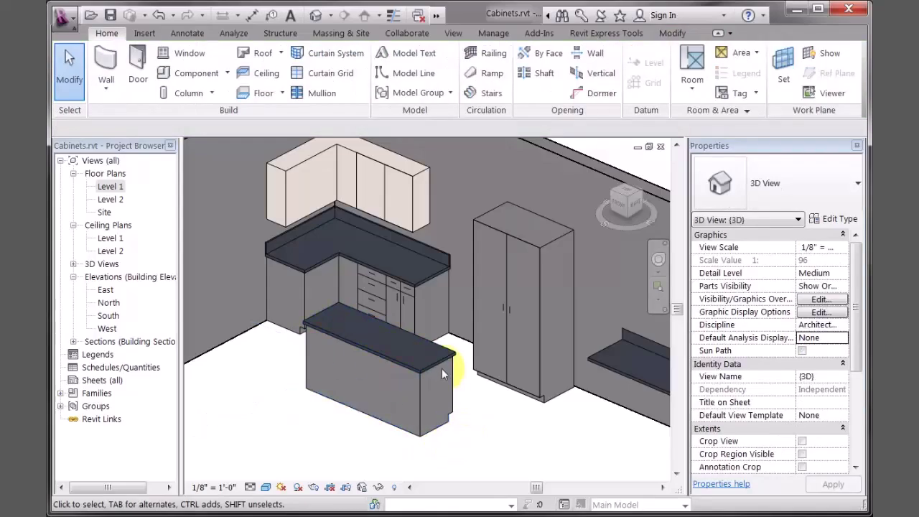
- Turn on the island's back toe kick and set its back extension length to 1' 0"
scroll(442, 368, "up", 2)
left_click(458, 430)
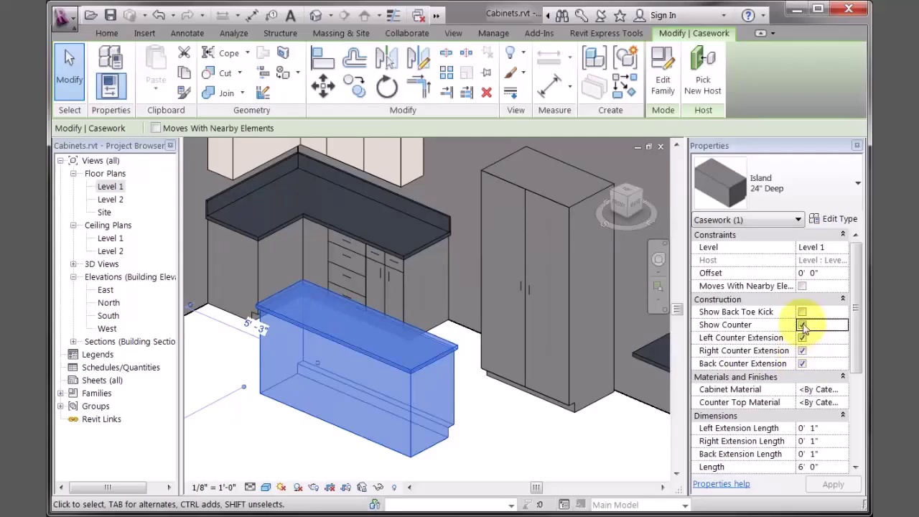
left_click(802, 312)
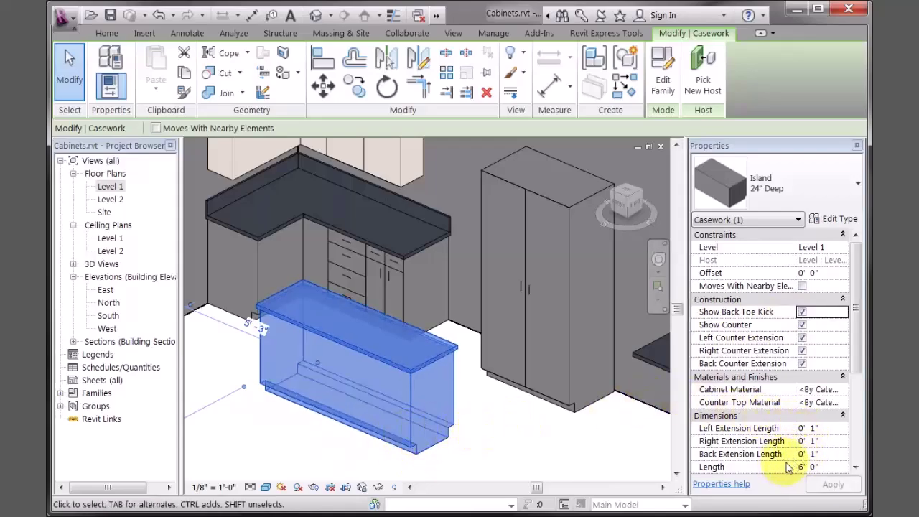
left_click(824, 454)
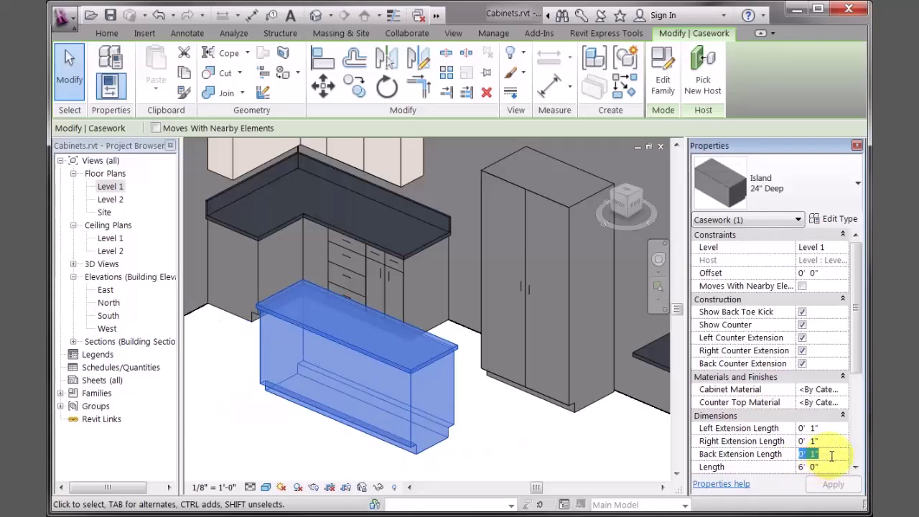
type("1'")
left_click(474, 437)
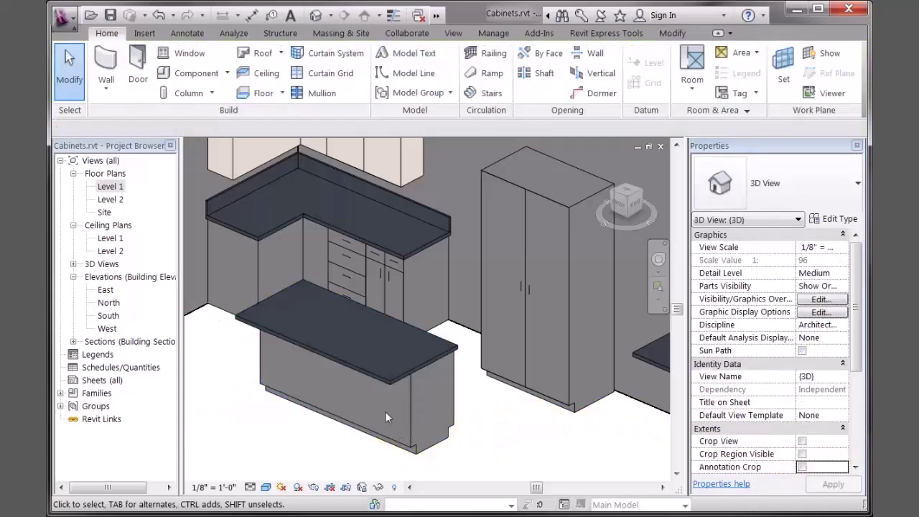
- Change the island to the Island+Eating Bar 24" Deep type
middle_click_drag(534, 450, 513, 416)
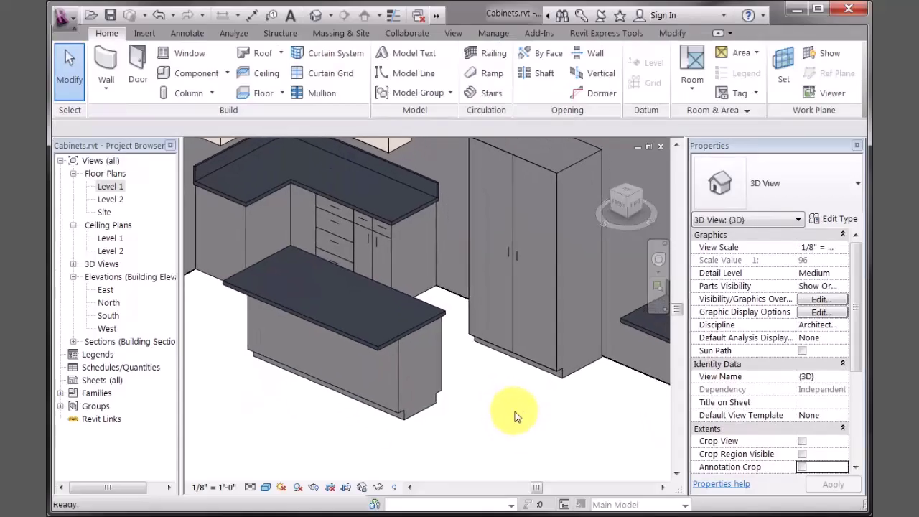
left_click(440, 399)
left_click(810, 193)
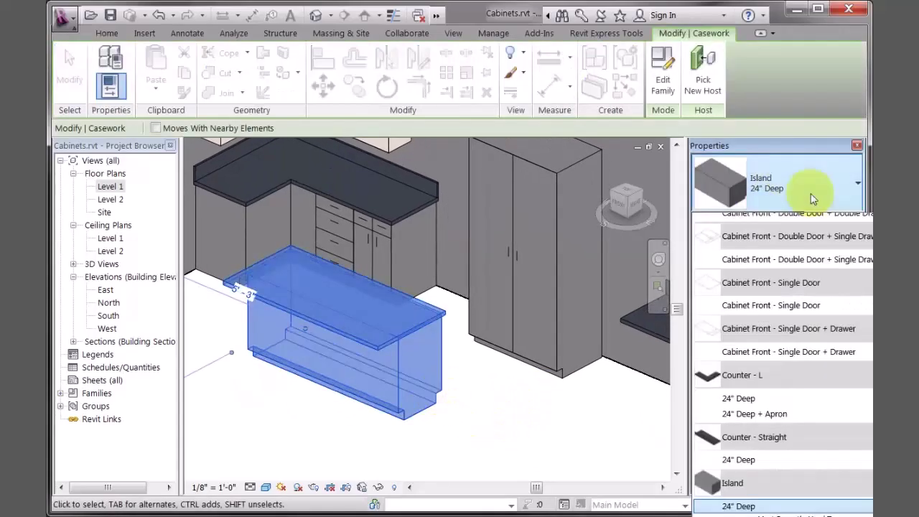
scroll(860, 321, "down", 5)
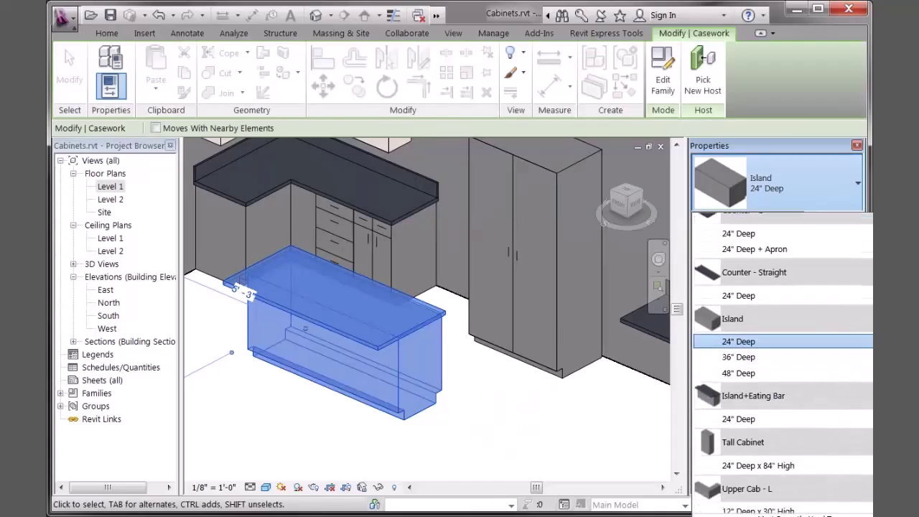
left_click(799, 417)
left_click(476, 424)
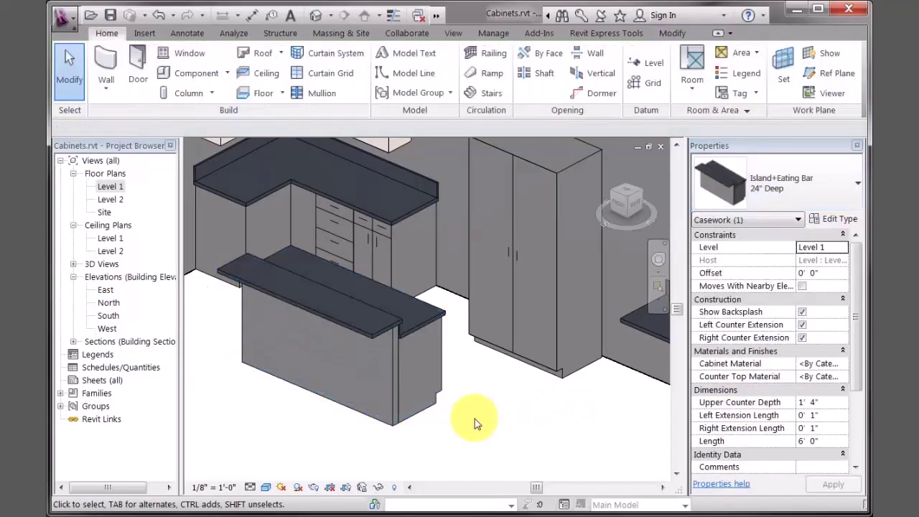
- Set the eating bar island's upper counter depth to 2' 0"
left_click(411, 419)
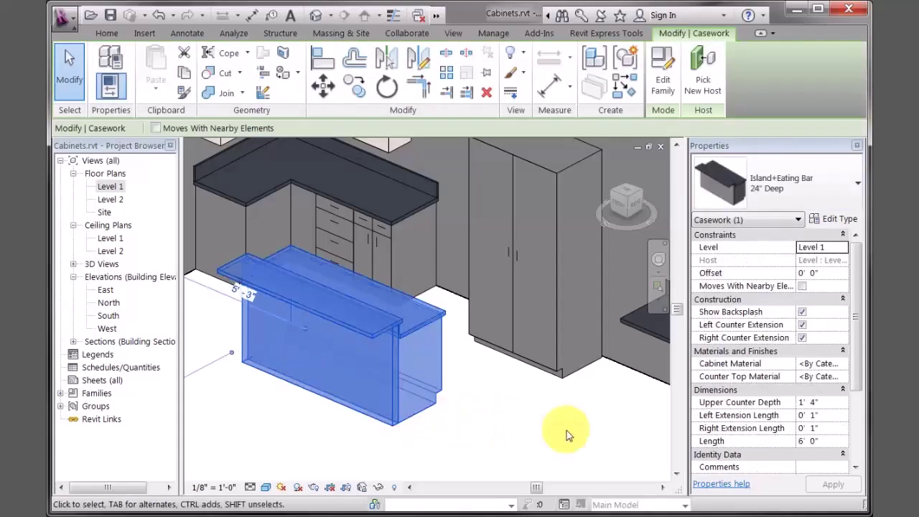
left_click(818, 402)
type("2")
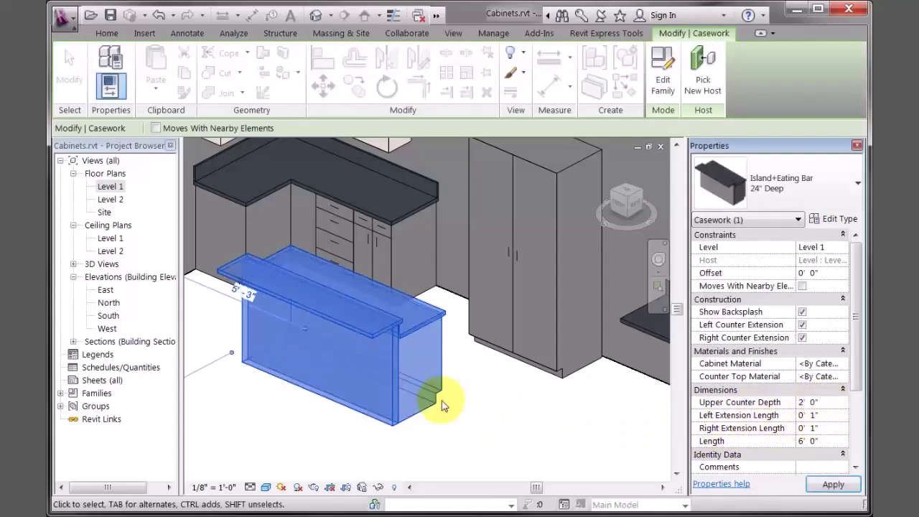
left_click(325, 296)
- Set the eating bar island's upper counter depth to 1' 6"
left_click(835, 402)
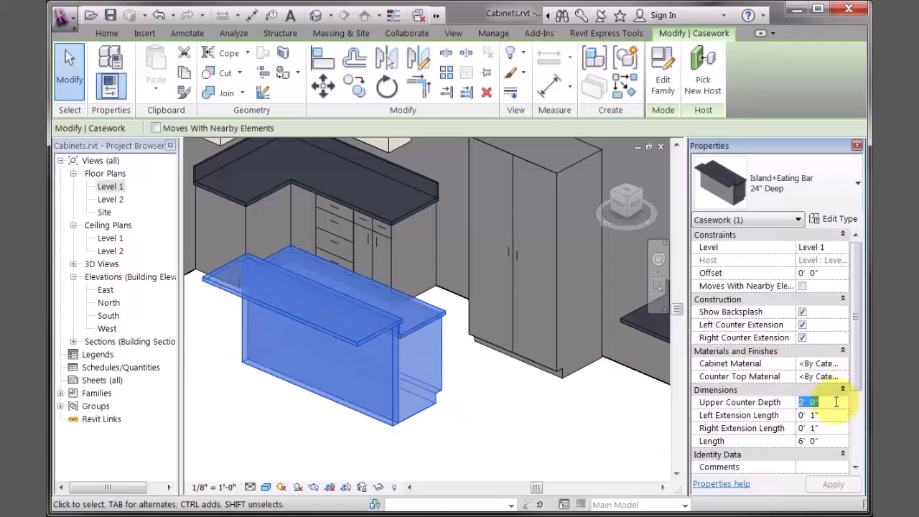
type("1' 6")
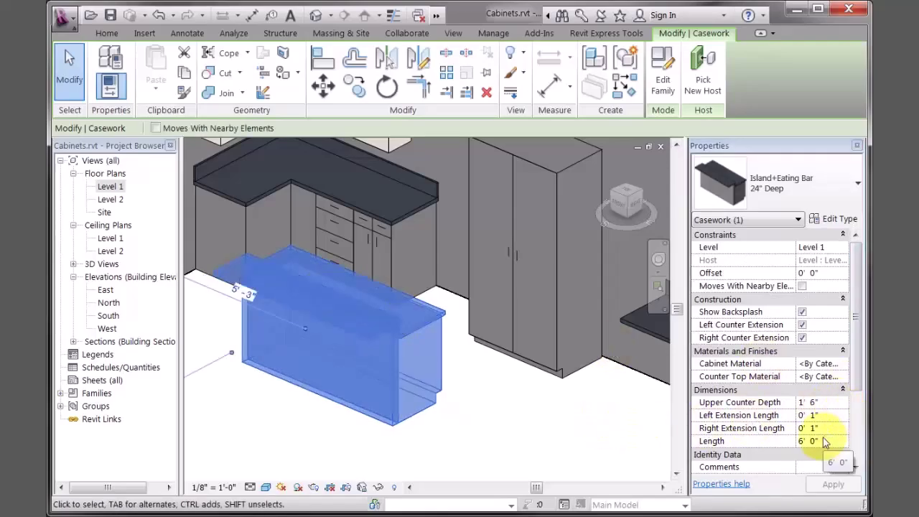
left_click(474, 430)
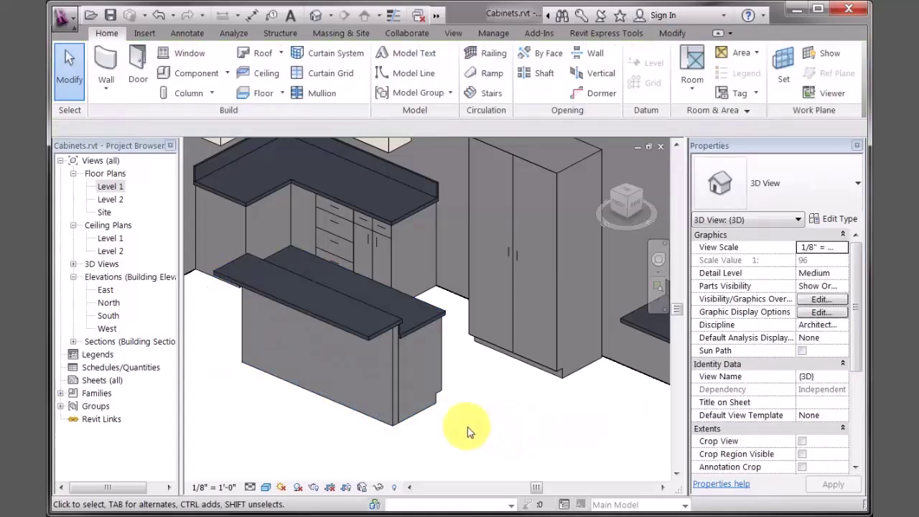
- Load the Adjustable Shelves.rfa family from the Casework folder for placement in the 3D view
scroll(465, 425, "down", 2)
mouse_move(492, 430)
middle_mouse_down()
mouse_move(496, 437)
mouse_move(471, 432)
mouse_move(445, 416)
mouse_move(488, 414)
mouse_move(491, 423)
middle_mouse_up()
scroll(462, 404, "down", 1)
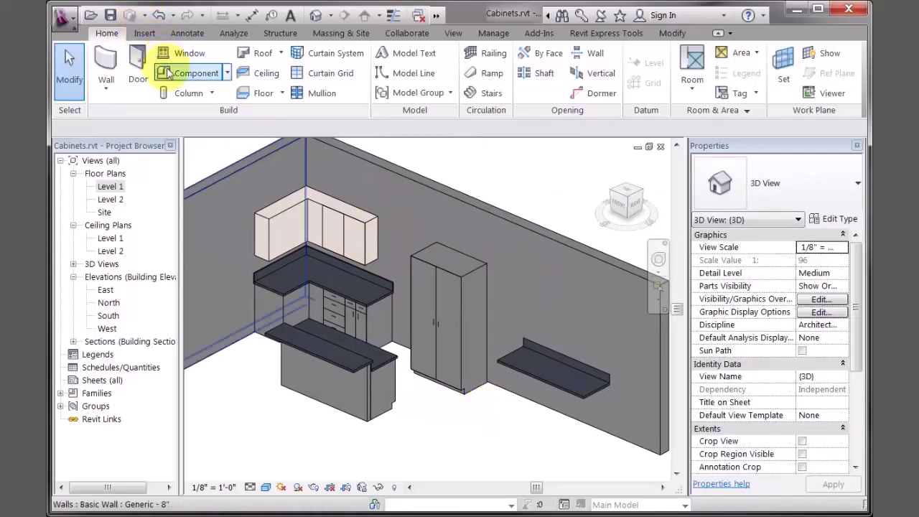
left_click(167, 72)
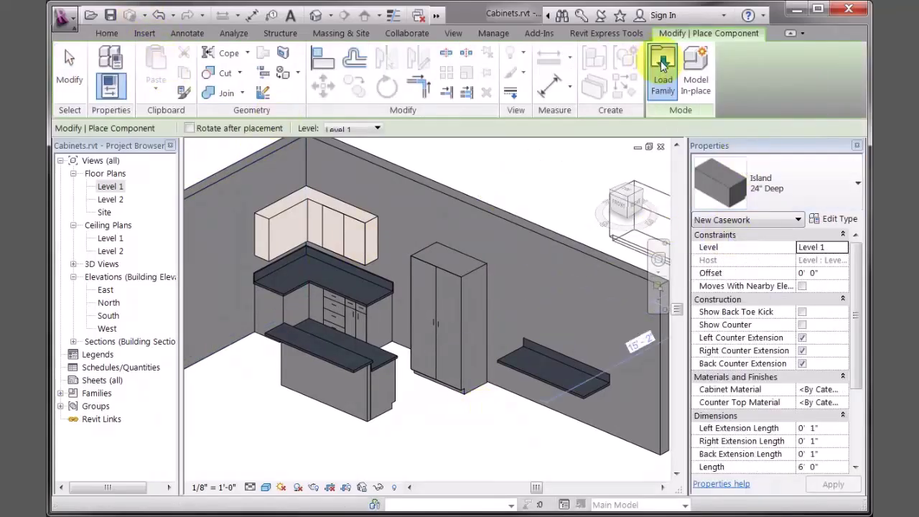
left_click(660, 61)
left_click(347, 188)
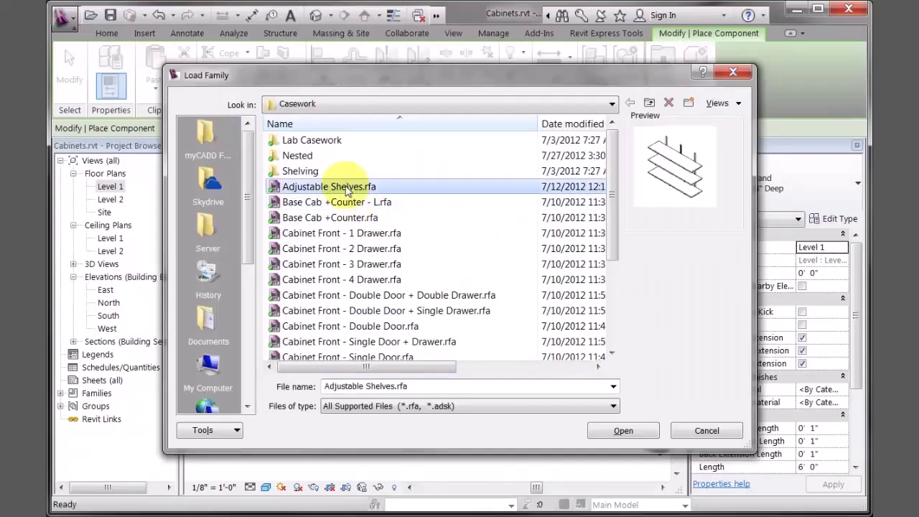
left_click(622, 431)
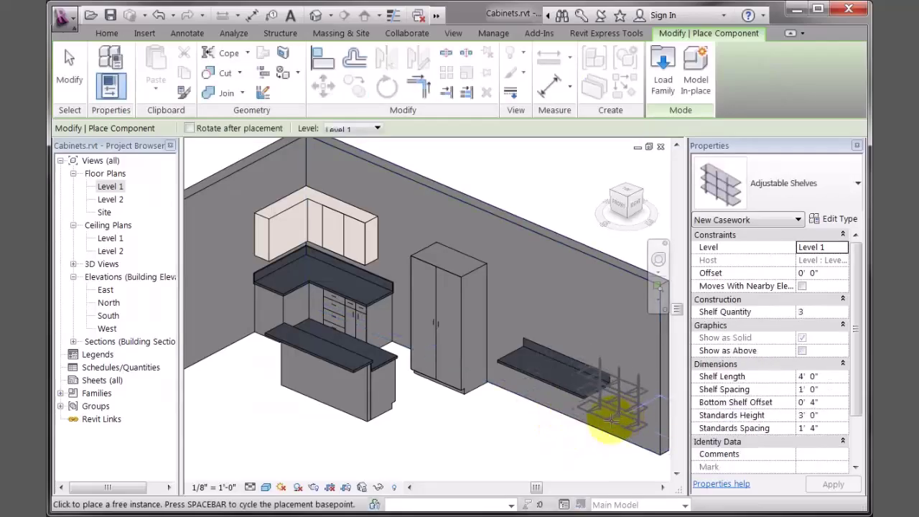
- Place the adjustable shelves on the long wall at the straight counter and set their offset to 4' 6"
left_click(565, 422)
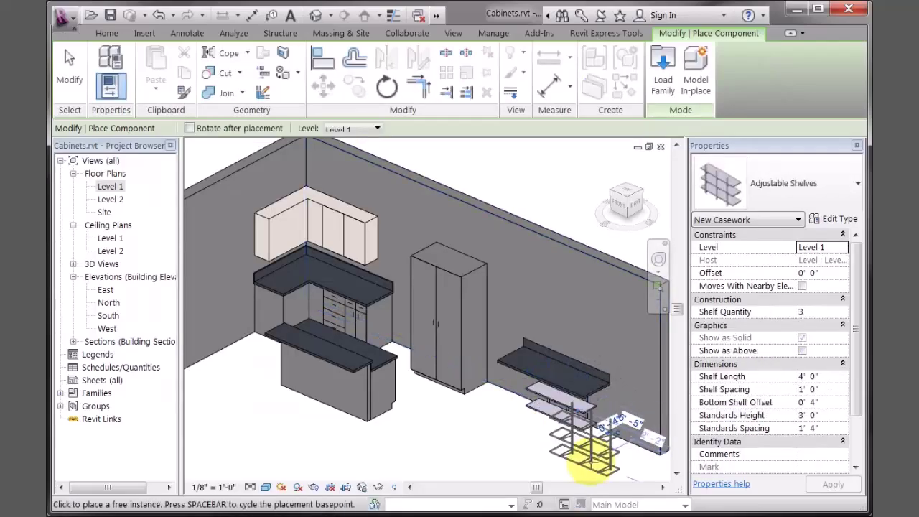
key("Escape")
key("Escape")
left_click(585, 439)
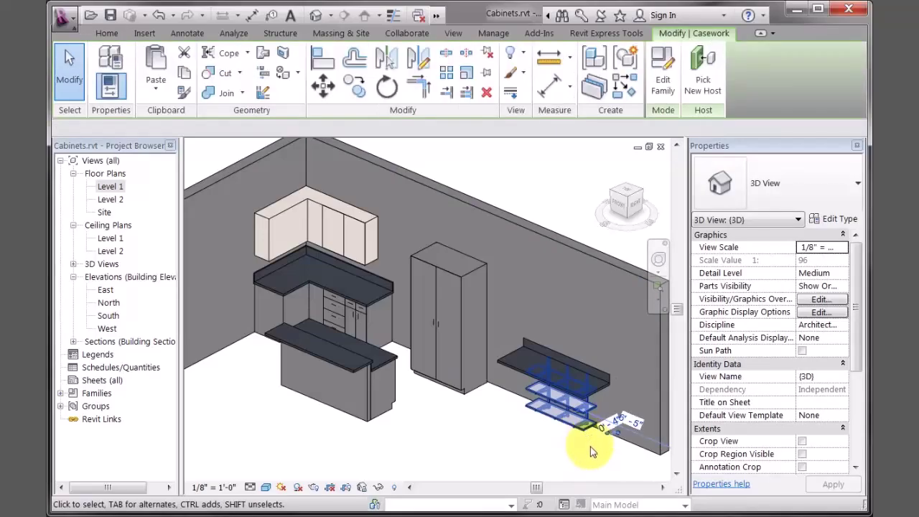
left_click(825, 273)
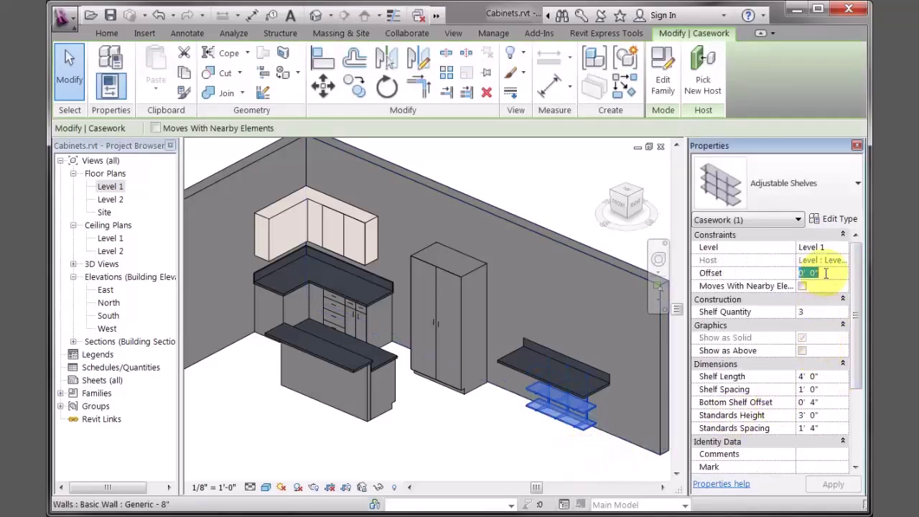
type("4")
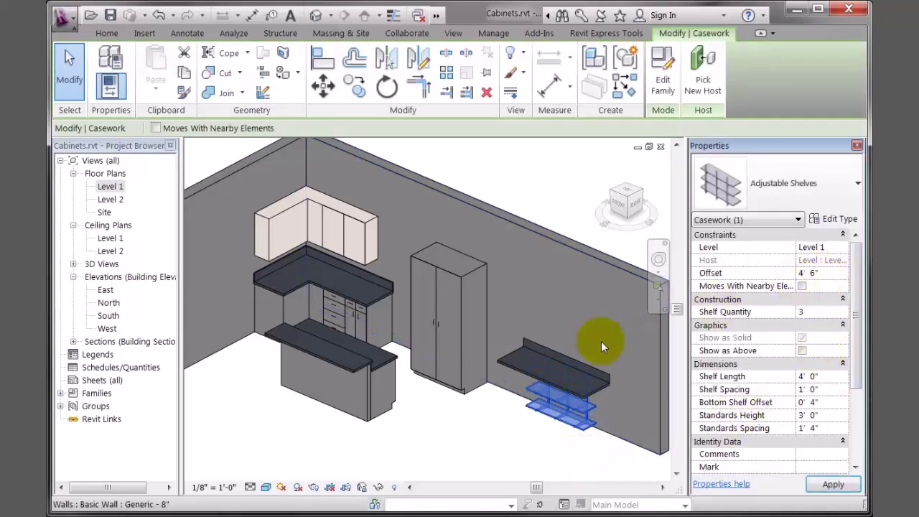
key("Escape")
- Set the adjustable shelves' shelf length to 6' 0", standards spacing to 2' 8" and standards height to 4' 0"
scroll(554, 349, "up", 6)
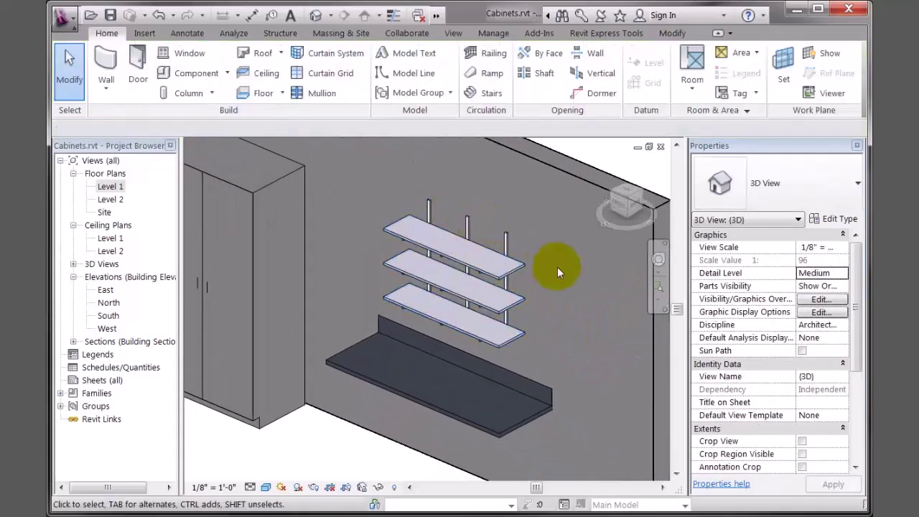
left_click(511, 280)
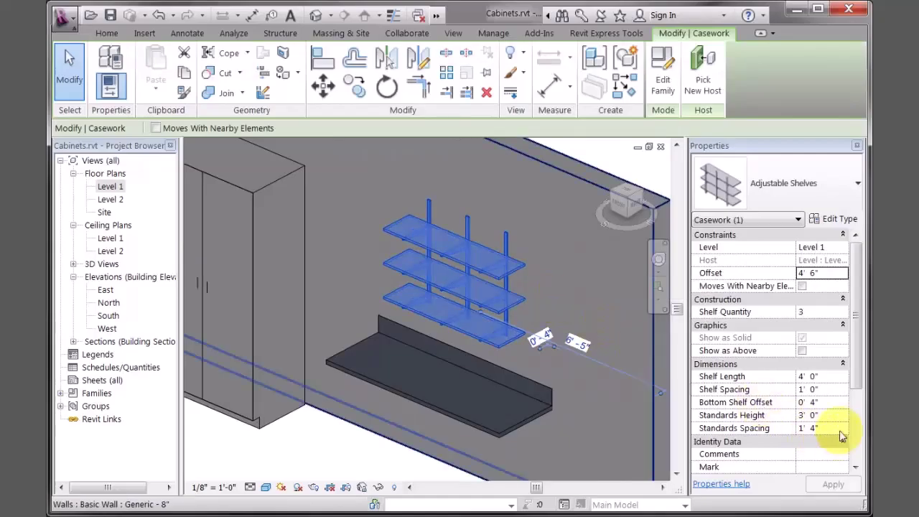
left_click(833, 379)
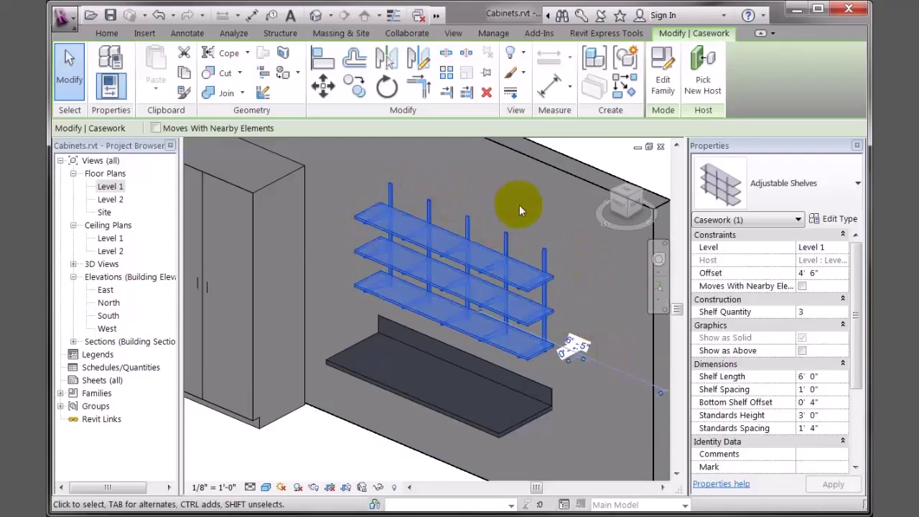
left_click(834, 428)
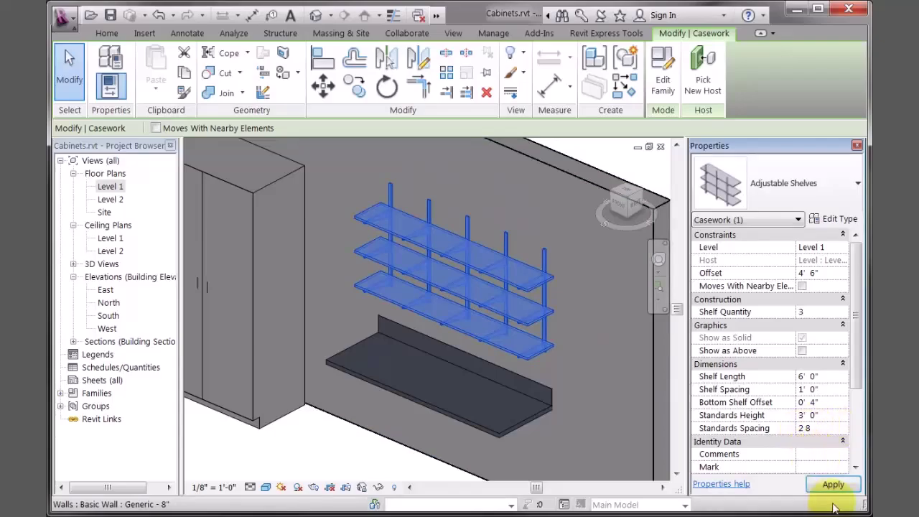
left_click(833, 485)
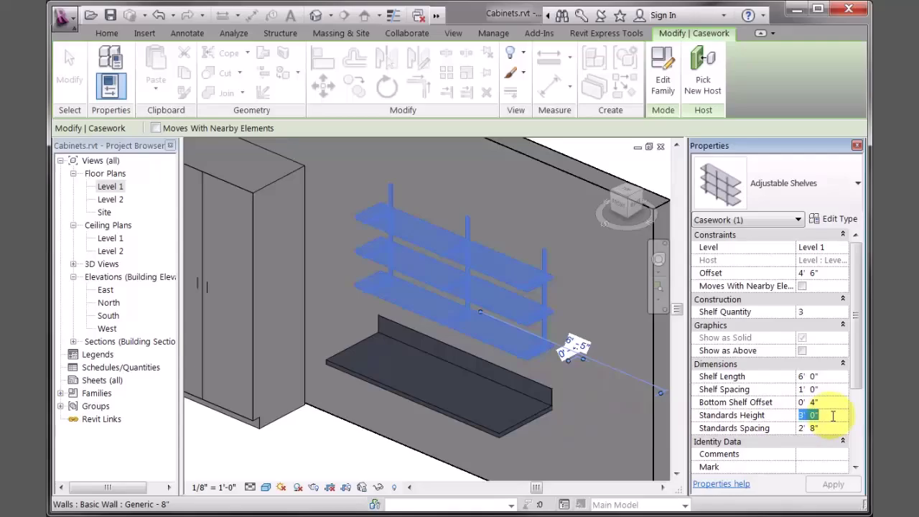
left_click(531, 338)
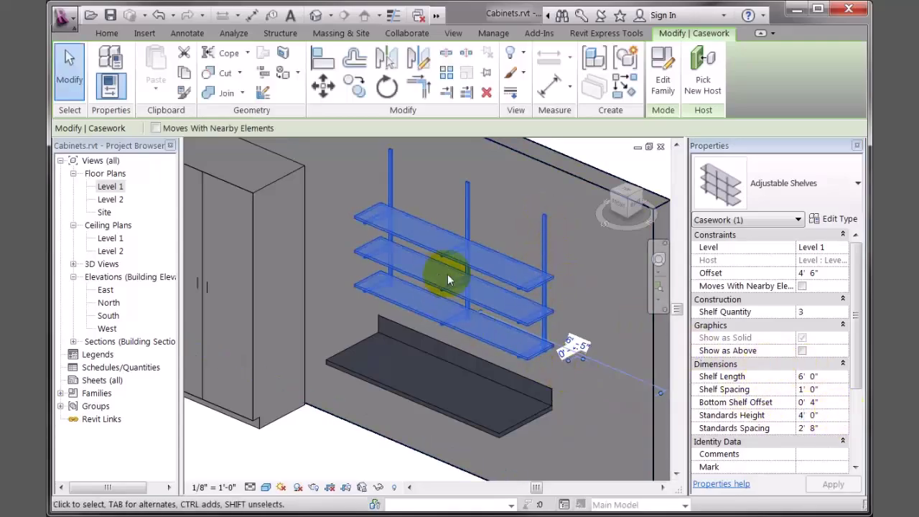
- Set the shelf quantity of the adjustable shelves to 4
left_click(836, 311)
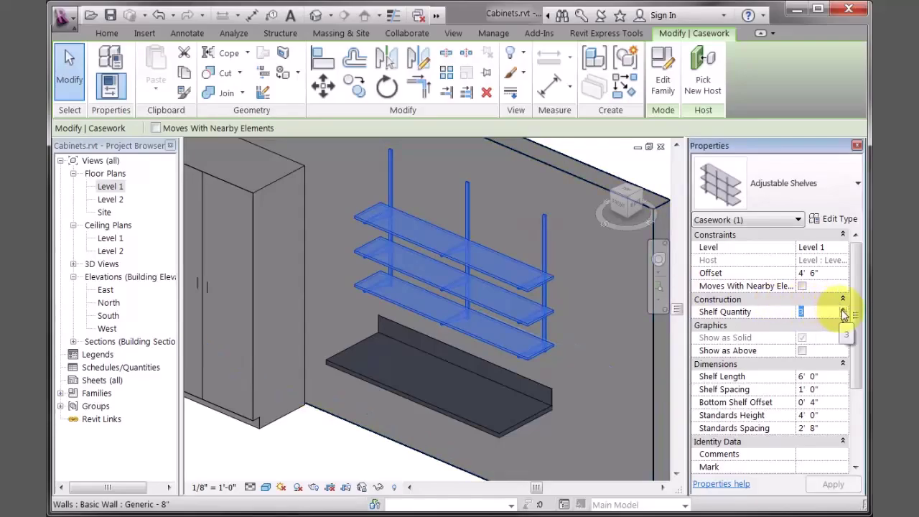
left_click(843, 310)
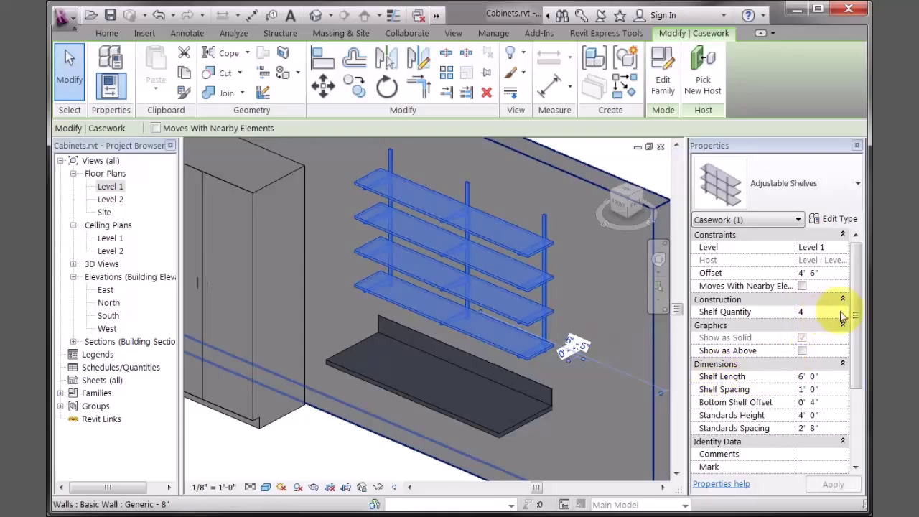
- Set the adjustable shelves' shelf quantity to 3 and shelf spacing to 1' 6"
left_click(842, 316)
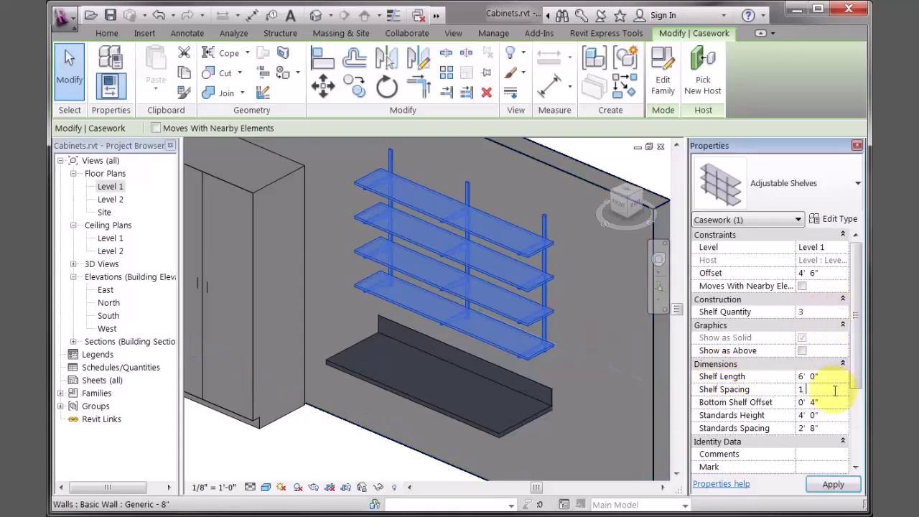
left_click(832, 484)
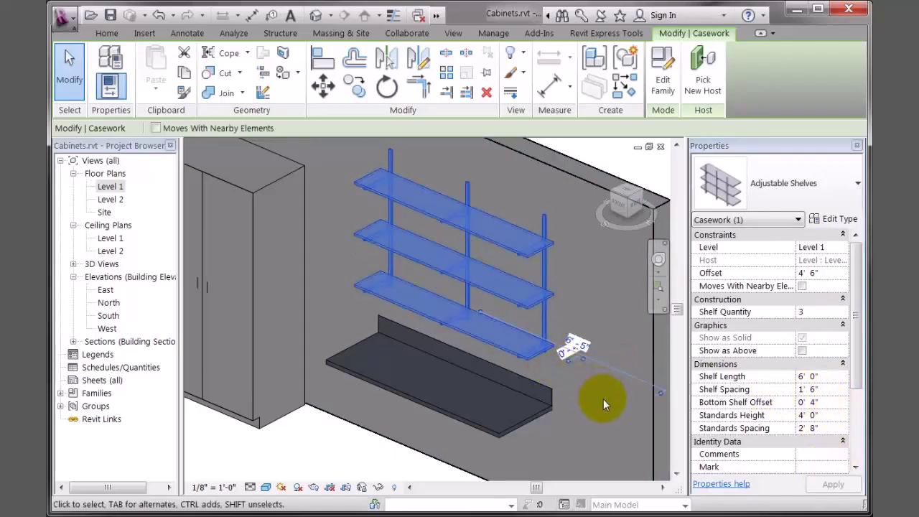
key("Escape")
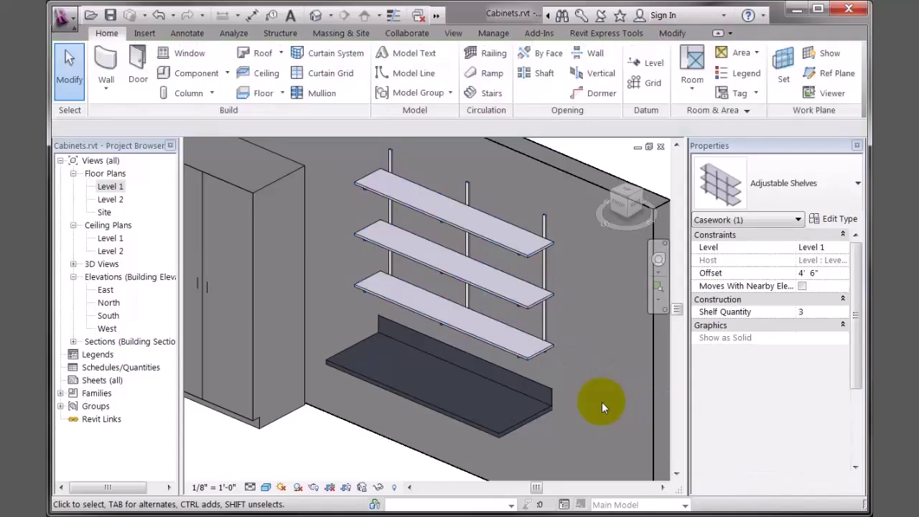
scroll(601, 402, "down", 3)
middle_click_drag(596, 396, 609, 375)
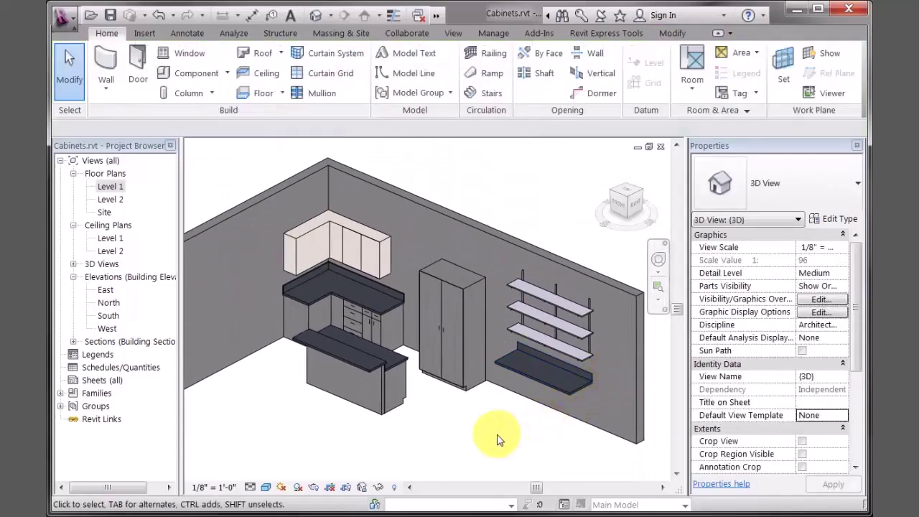
scroll(500, 439, "up", 1)
middle_click_drag(500, 439, 497, 449)
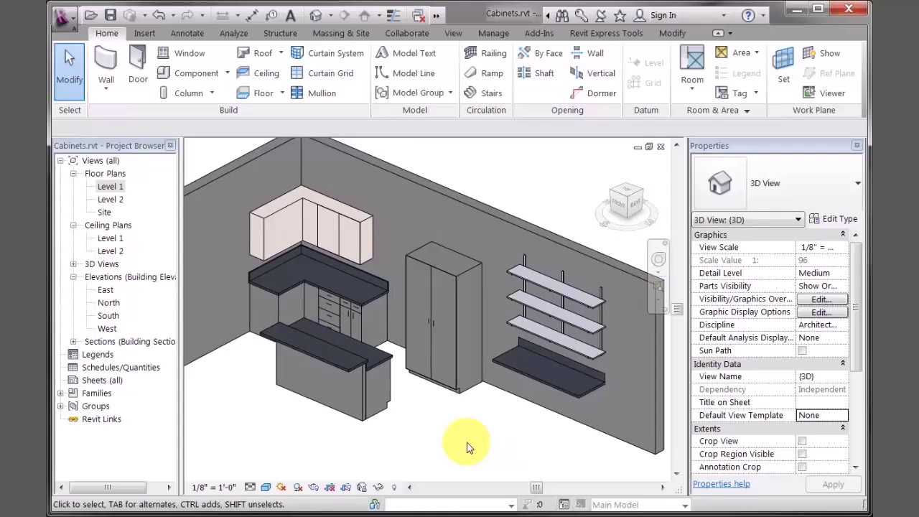
middle_click_drag(461, 442, 473, 453)
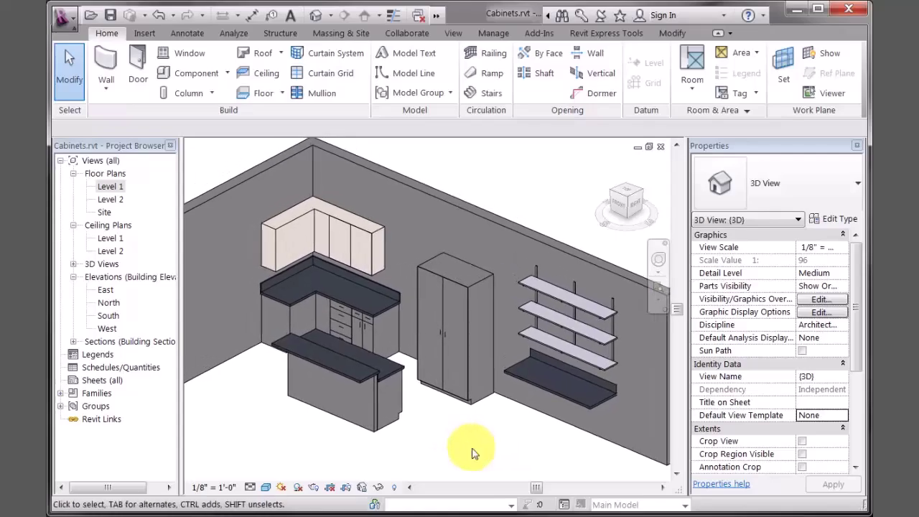